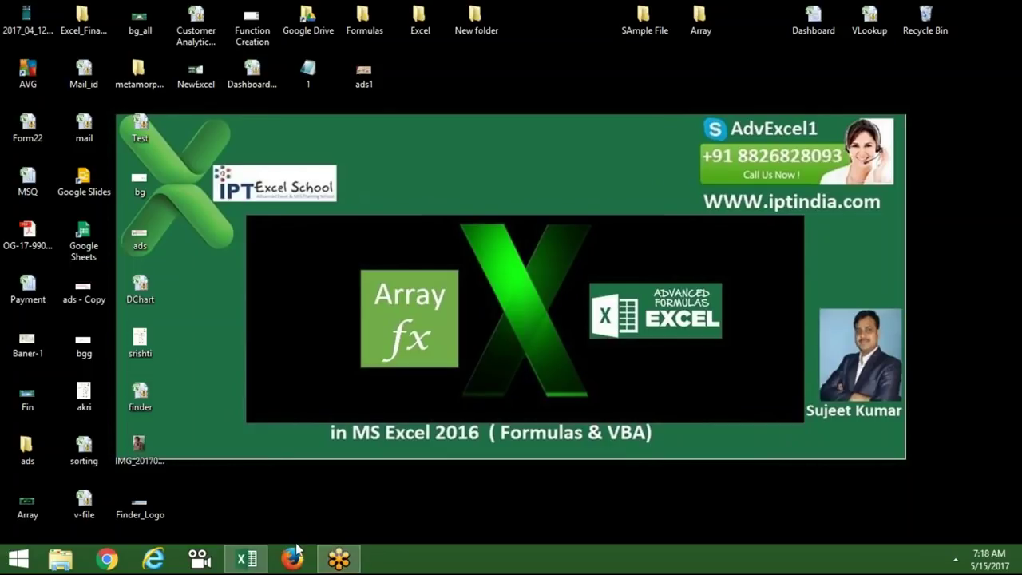
Restore the Book1 Excel window from the taskbar.
left_click(256, 563)
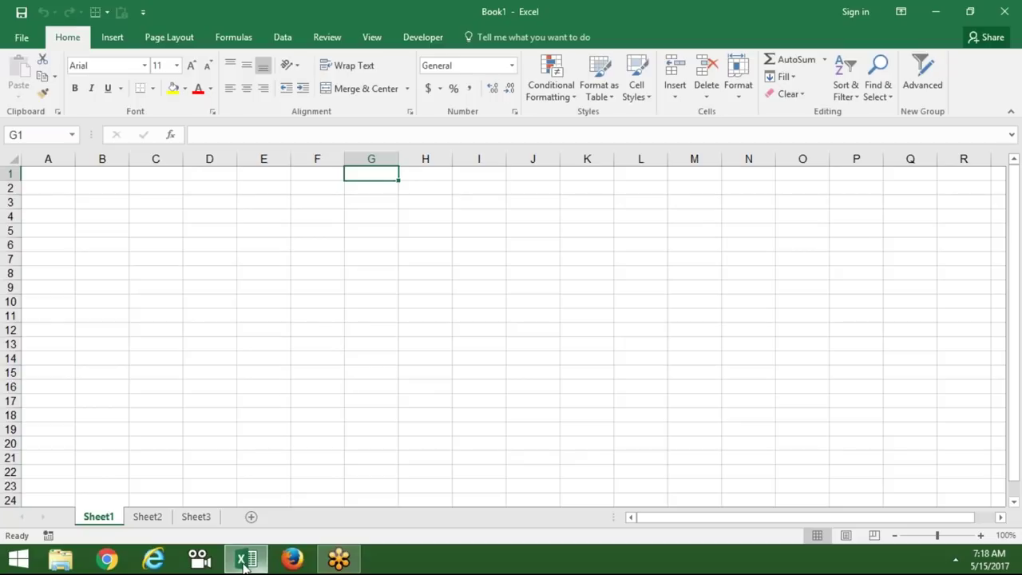
On Sheet2, put a Month heading in A3 and fill Jan through Jul into A4:A10.
left_click(148, 520)
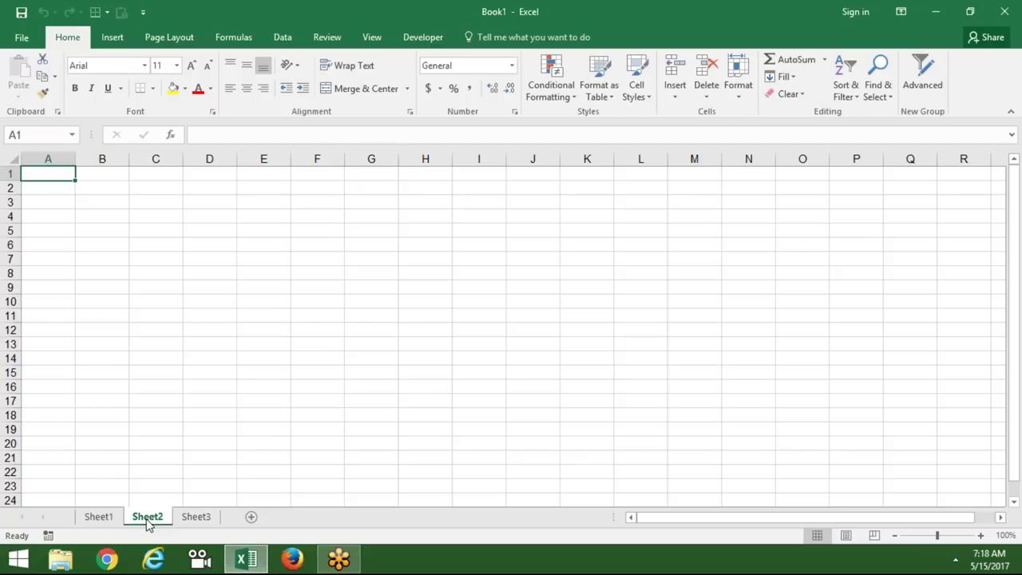
left_click(62, 212)
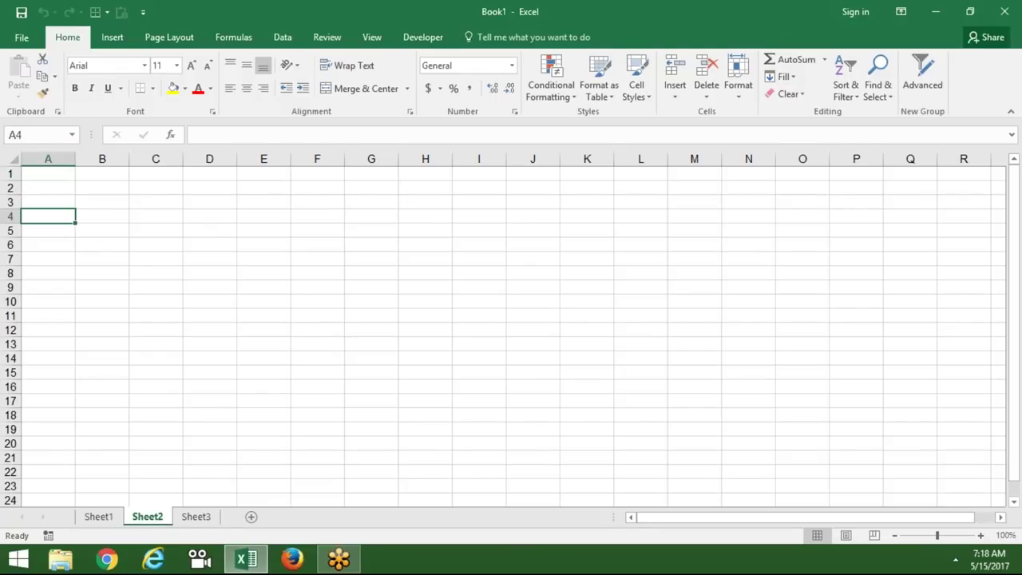
left_click(48, 202)
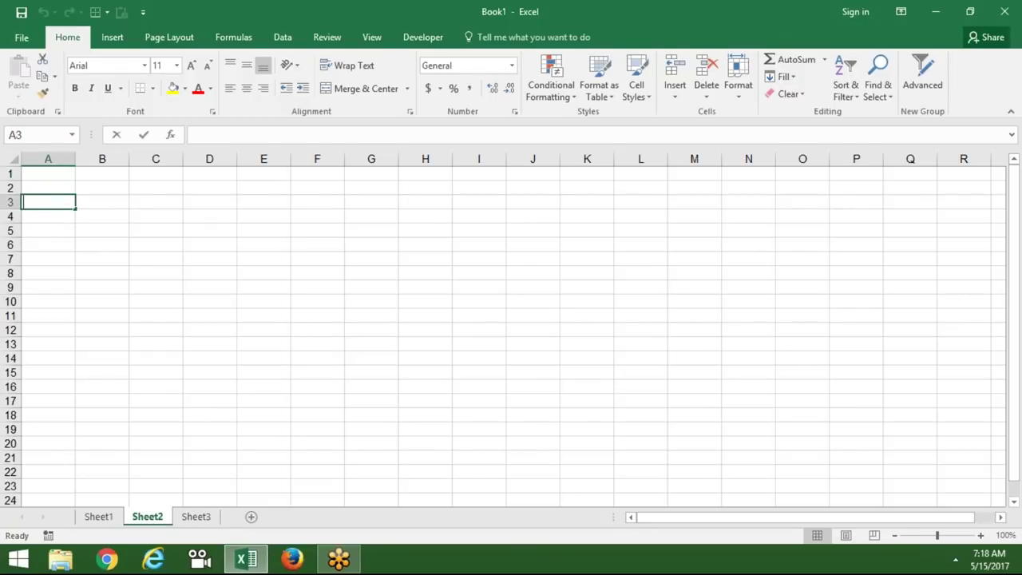
type("Month")
key("Return")
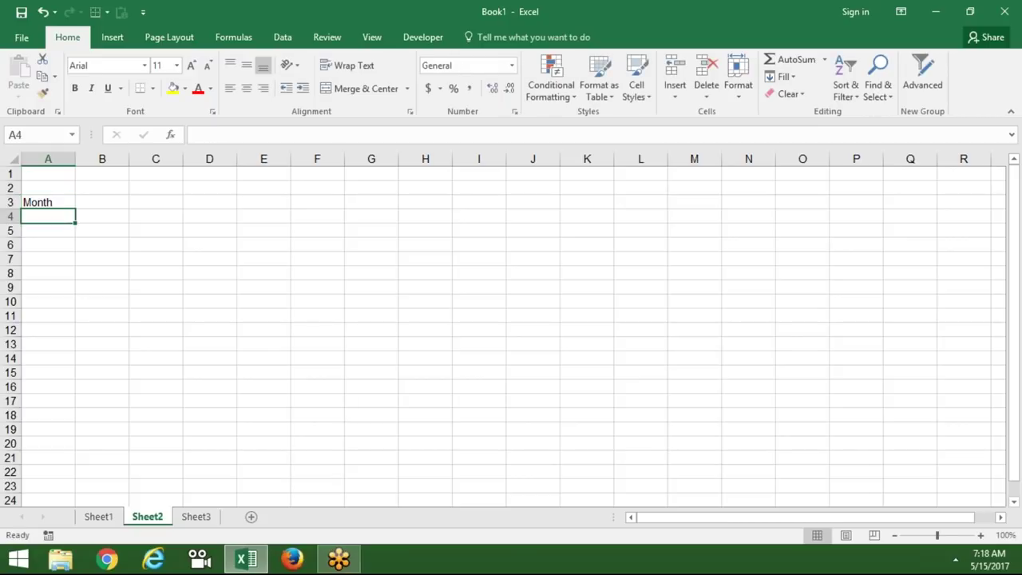
type("Jan")
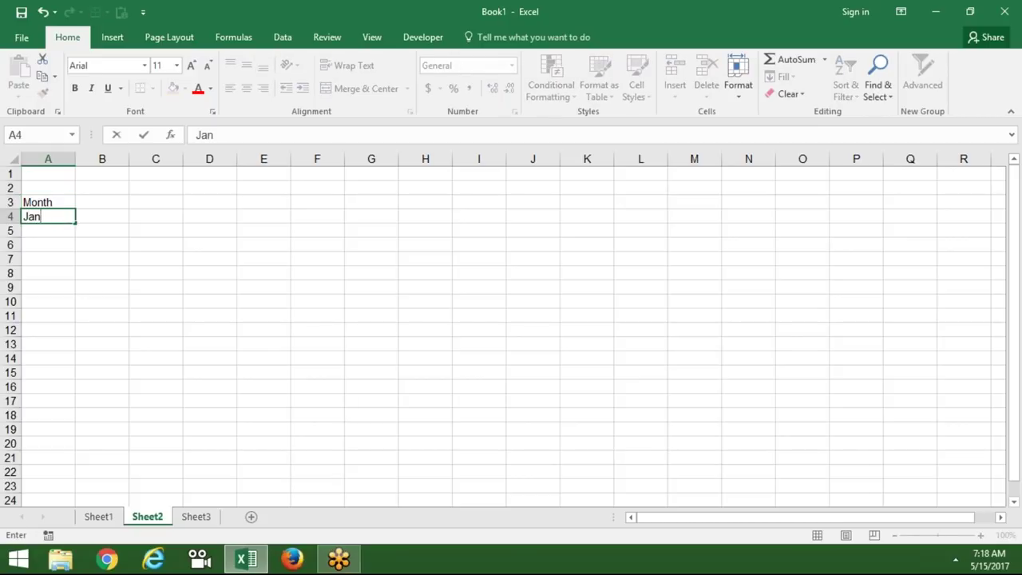
key("ctrl+Return")
left_click_drag(75, 222, 75, 307)
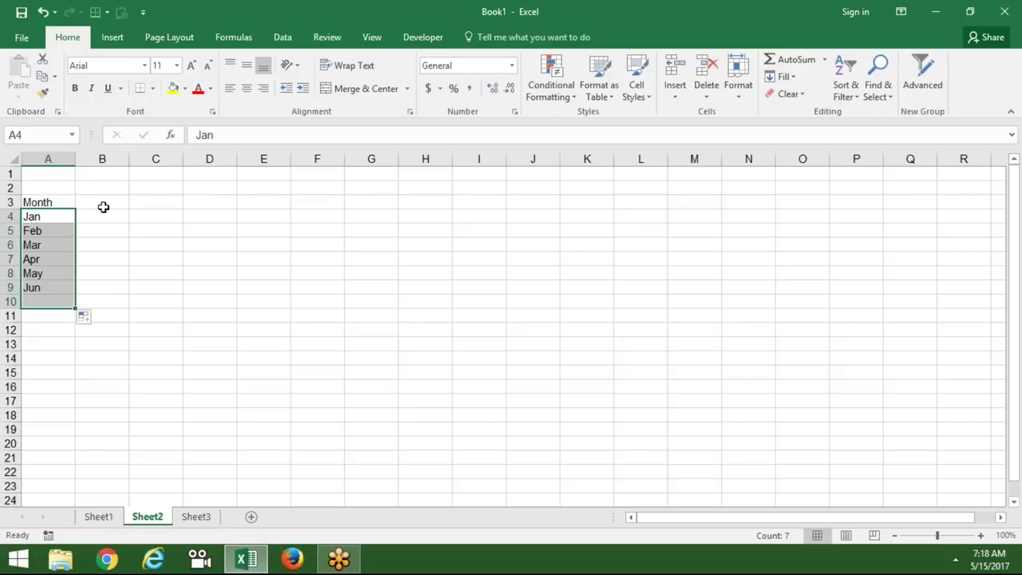
Add a Sales heading in B3 with values 85, 36, 65, 32, 63, 25, 32.
left_click(103, 207)
type("Sales")
key("Return")
type("85 36")
key("Return")
type("65")
key("Return")
type("32")
key("Return")
type("63")
key("Return")
type("25")
key("Return")
type("32")
key("Return")
key("Down")
key("Down")
key("Down")
key("Left")
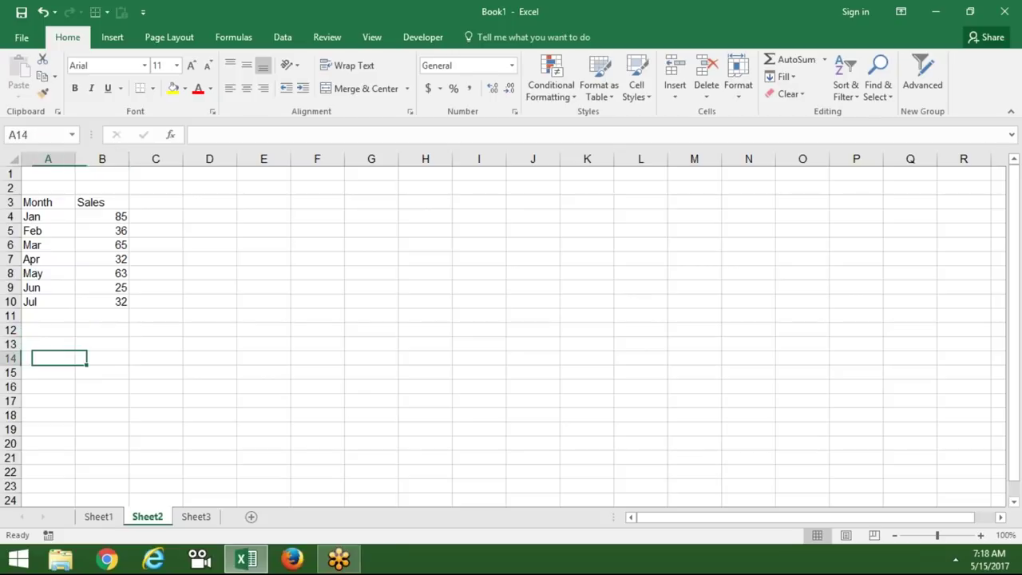
key("Down")
key("Down")
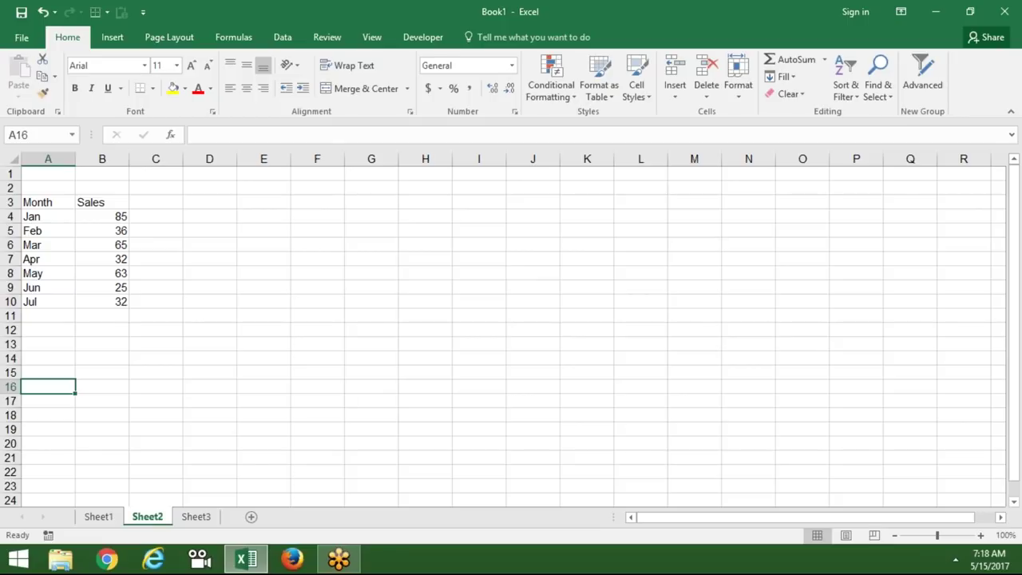
Enter Name and Sales headers in A16:B16 and autofill eight names down A17:A24.
type("Name")
key("Tab")
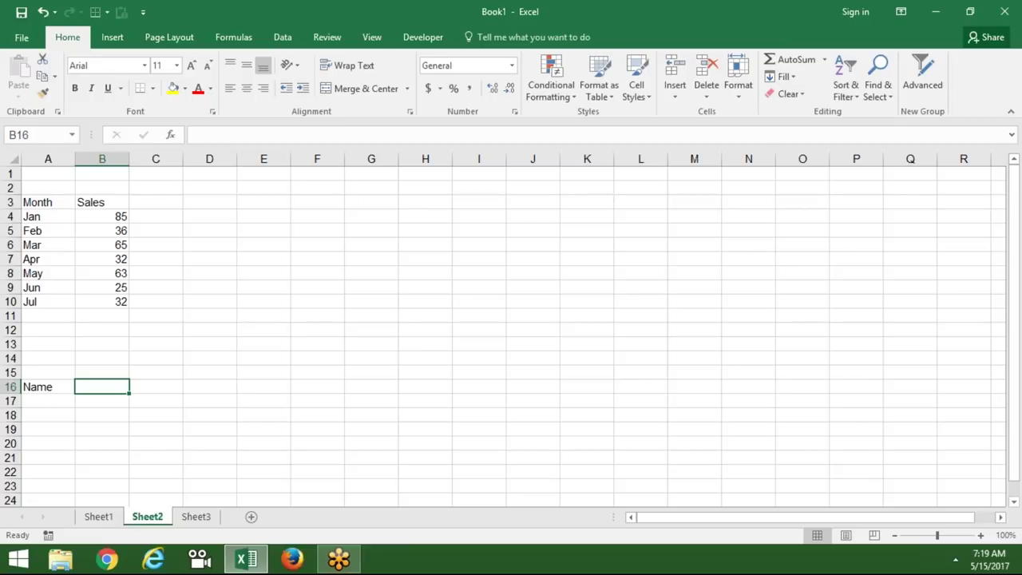
type("SAles")
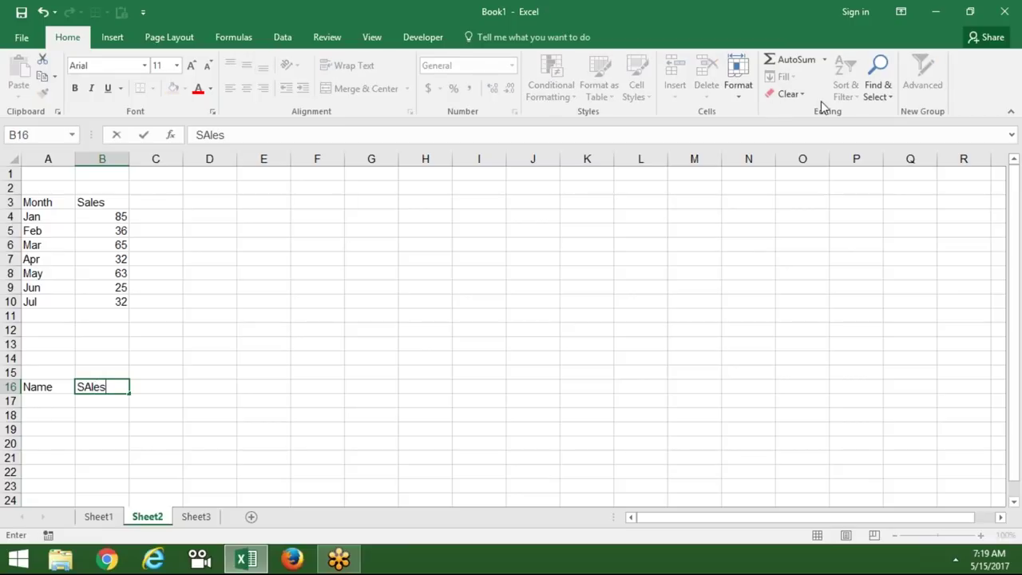
key("Return")
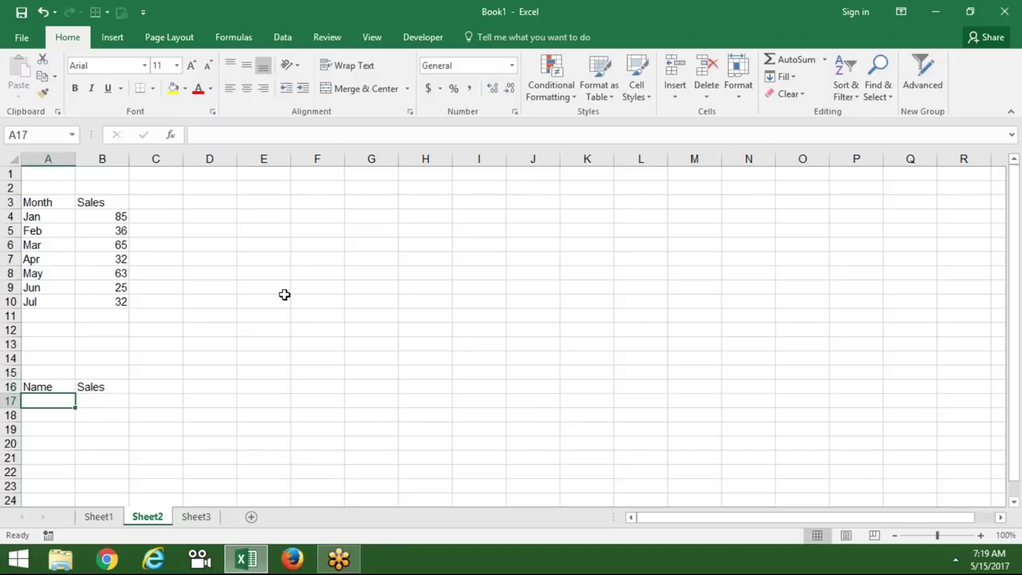
type("Puneet")
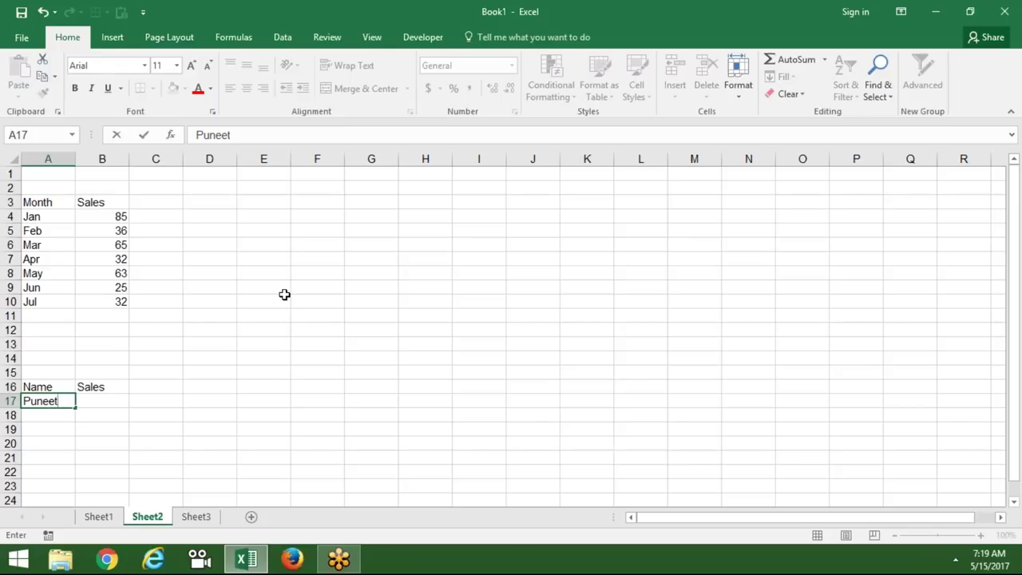
key("Return")
key("Up")
left_click_drag(76, 407, 65, 493)
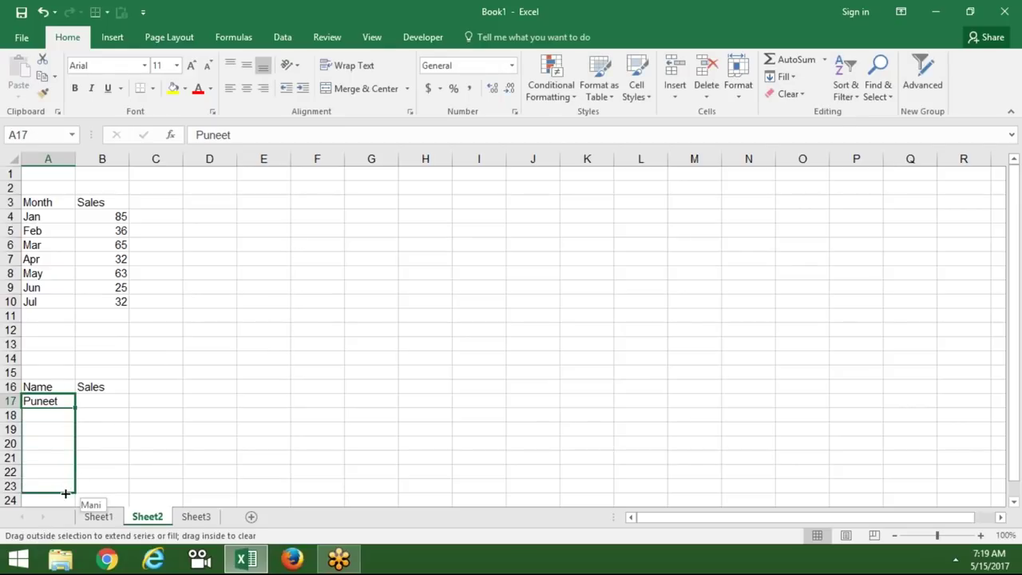
left_click_drag(65, 493, 65, 500)
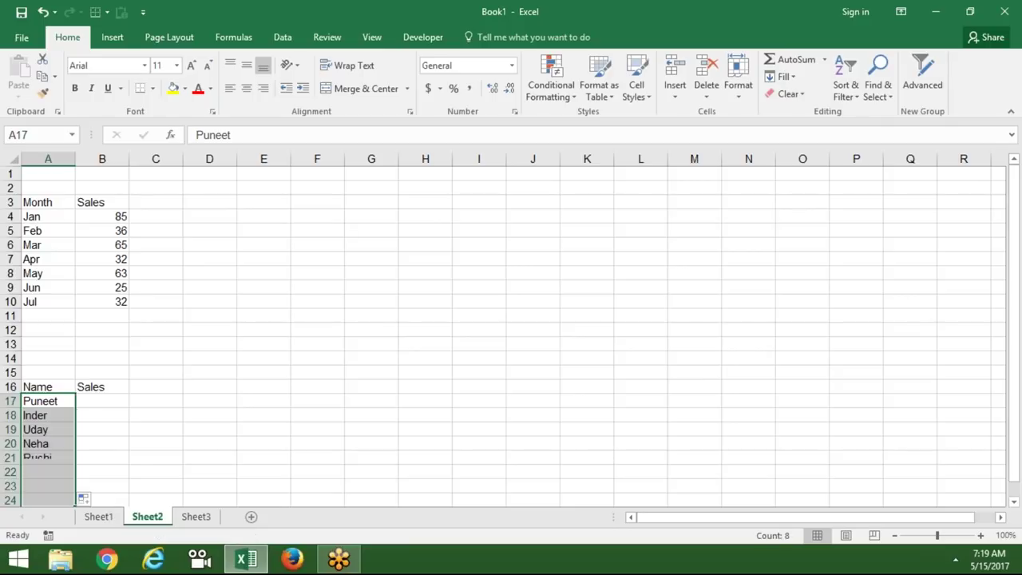
left_click(48, 387)
Enter =RANDBETWEEN(10,99) in B17 and fill it down to B24.
left_click(102, 401)
key("F2")
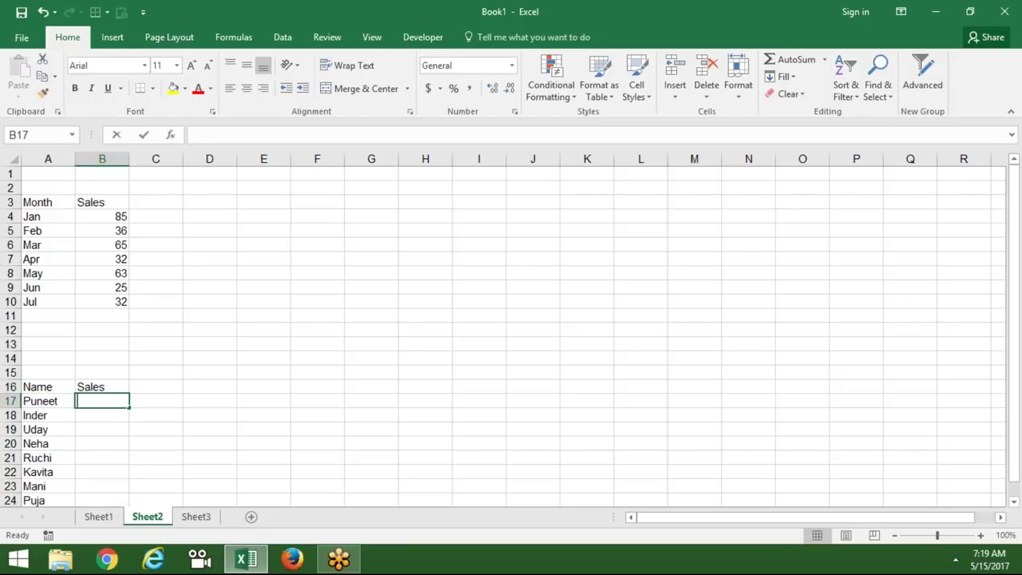
type("=ra")
key("Down")
key("Down")
key("Tab")
type("10")
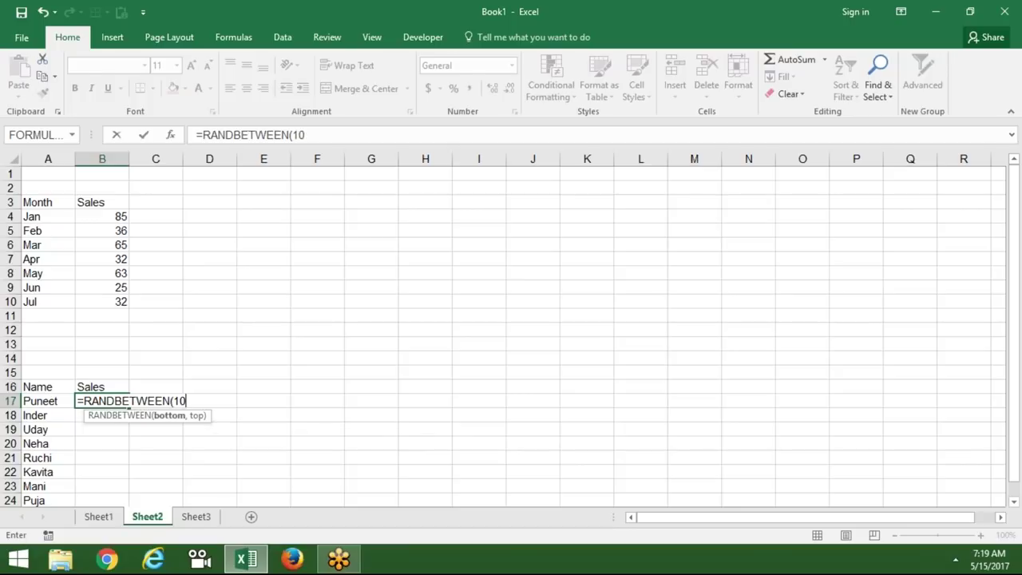
type(",99")
key("Return")
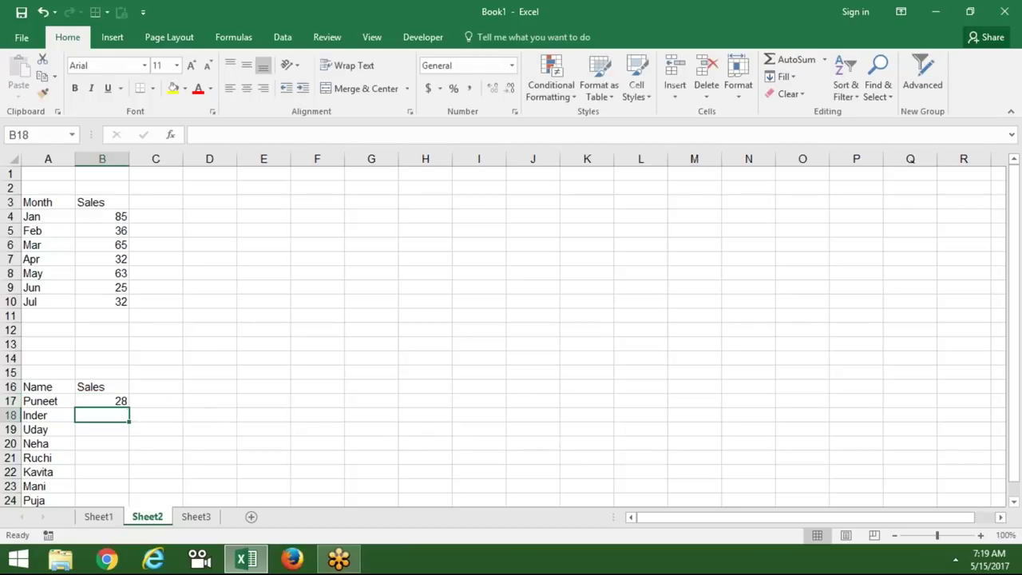
key("Left")
key("ctrl+Down")
key("Right")
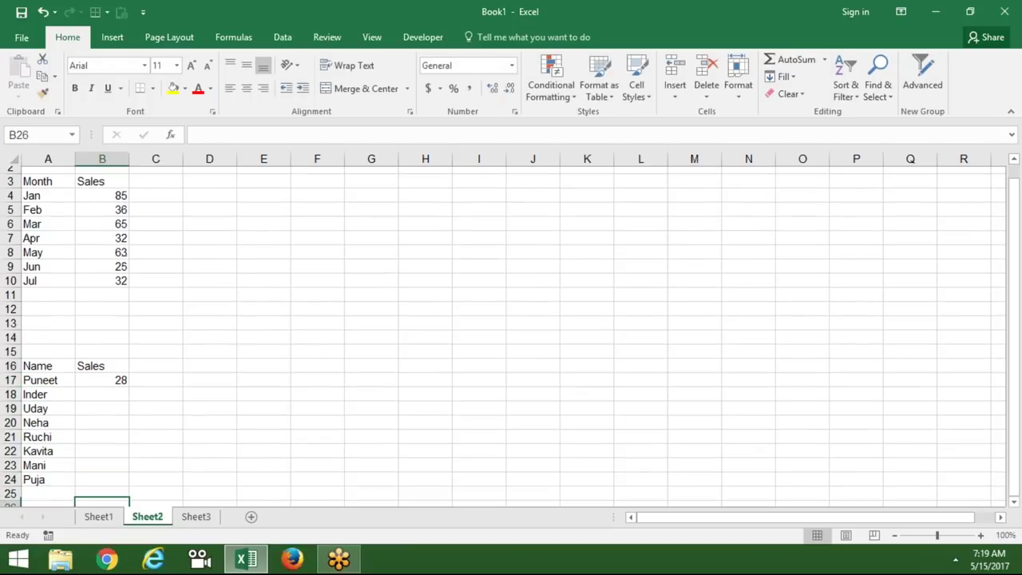
key("ctrl+shift+Up")
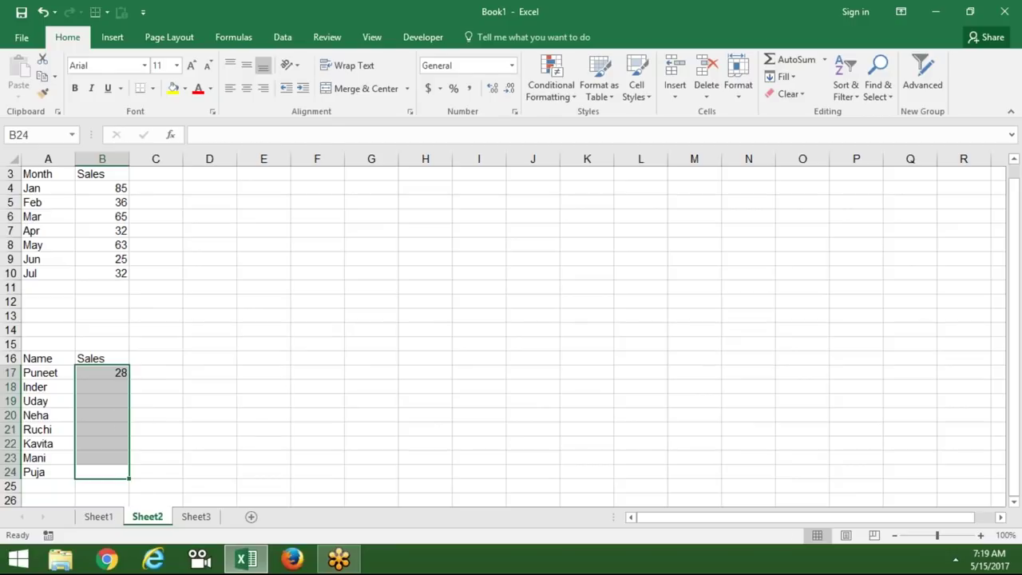
key("ctrl+d")
Copy A16:B24 and paste it back as values to fix the random sales.
key("Left")
key("Up")
key("ctrl+Up")
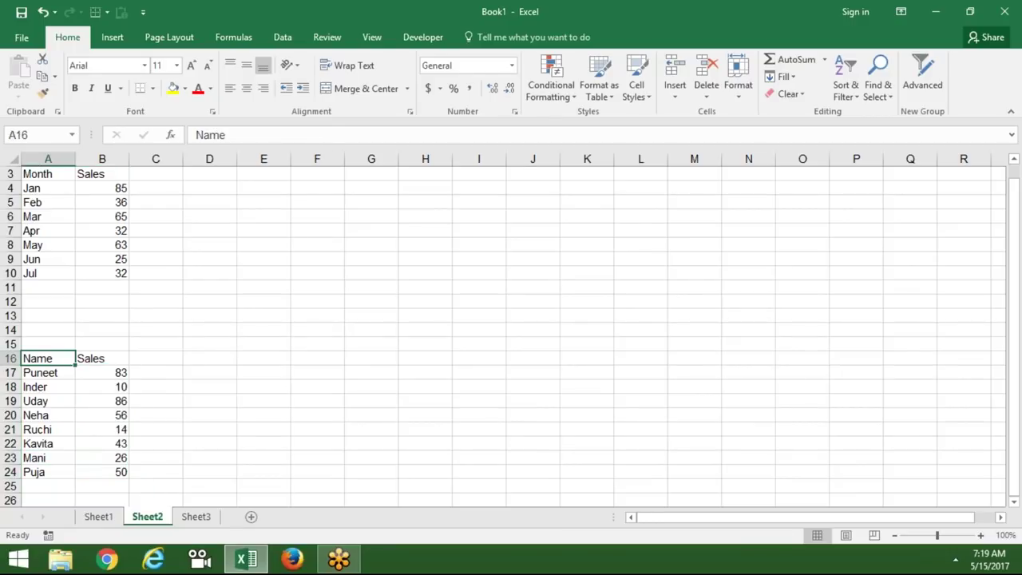
key("shift+Right")
key("ctrl+shift+Down")
key("ctrl+c")
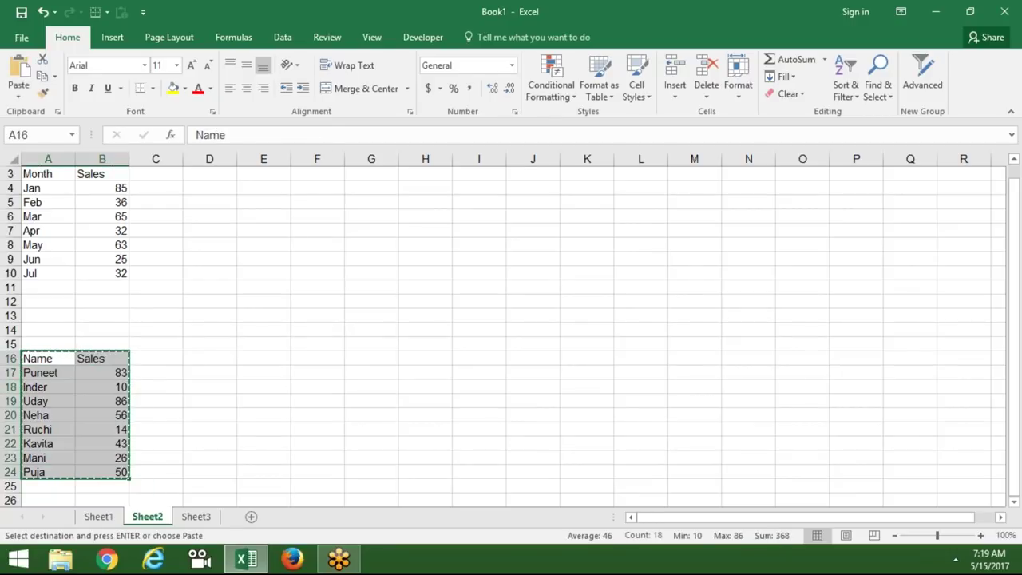
left_click(19, 94)
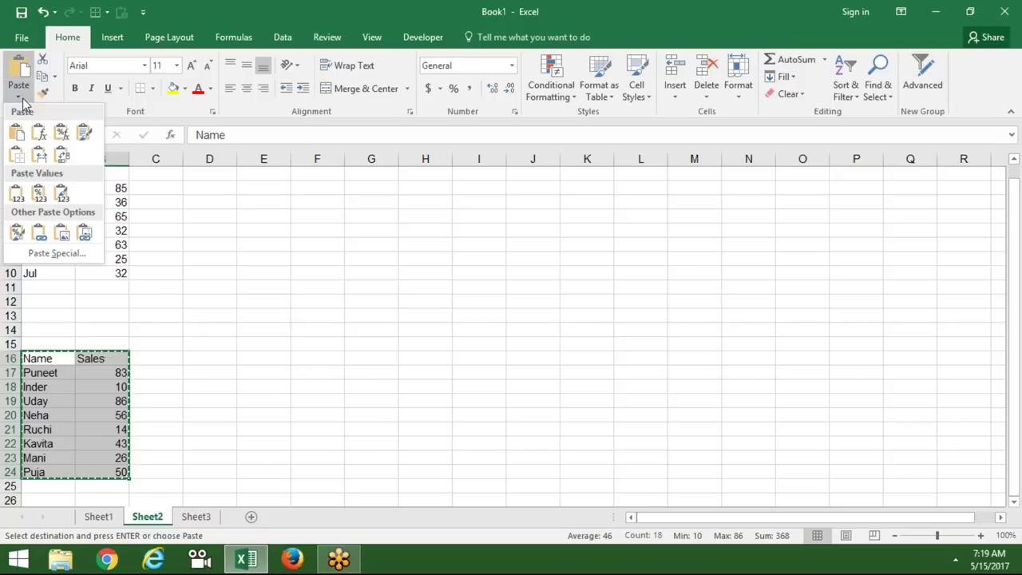
left_click(17, 195)
key("Escape")
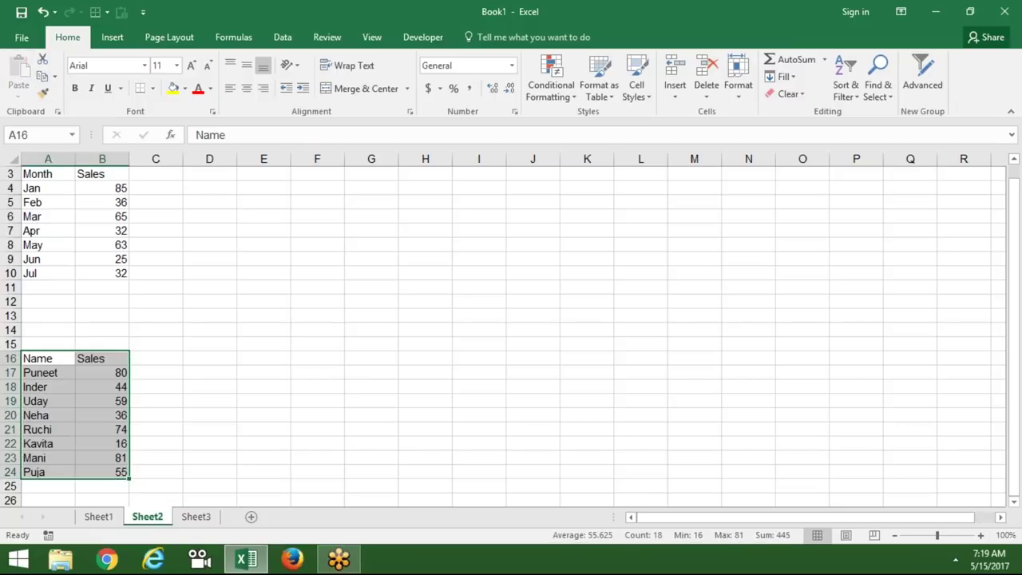
Select the Month/Sales table in A3:B10.
key("ctrl+Up")
key("ctrl+Up")
key("ctrl+Up")
key("Down")
key("Down")
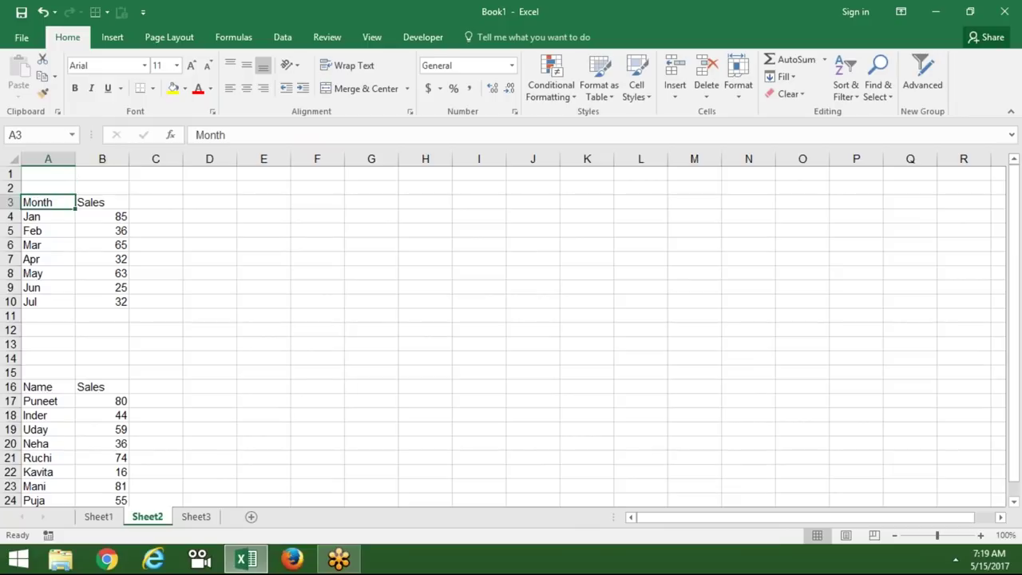
key("shift+Right")
key("ctrl+shift+Down")
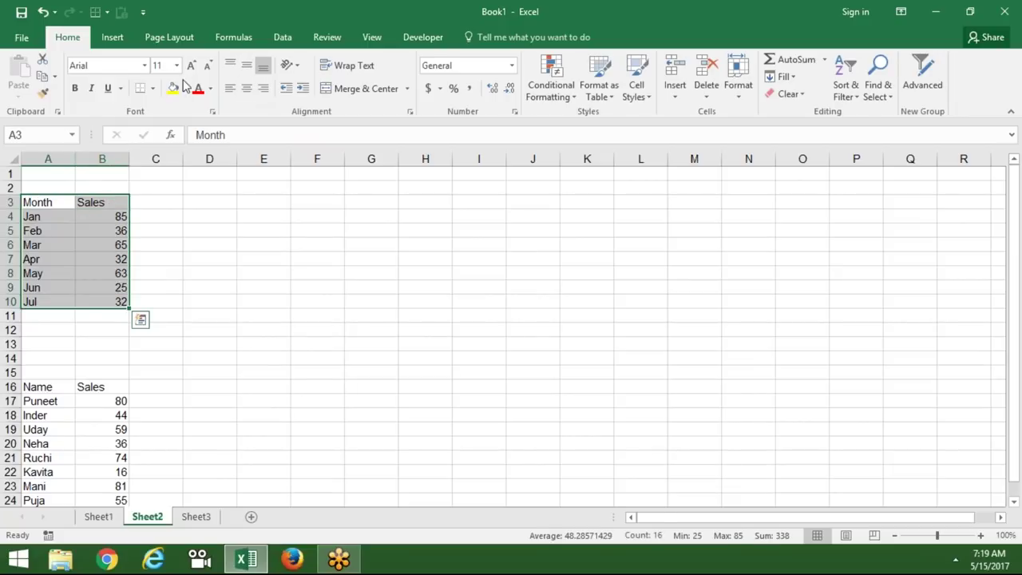
Give the Month/Sales table a light green fill and All Borders.
left_click(184, 88)
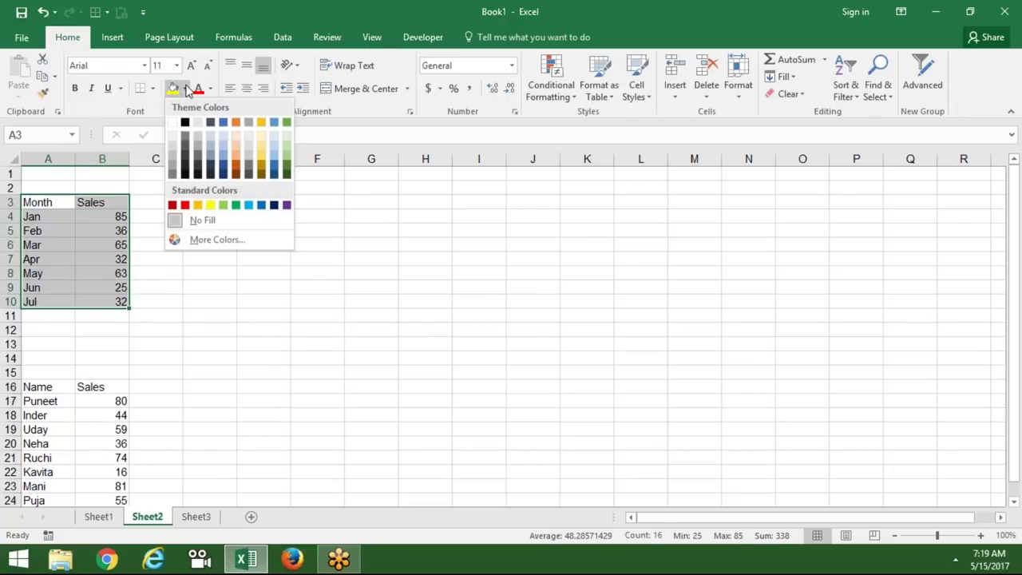
left_click(225, 205)
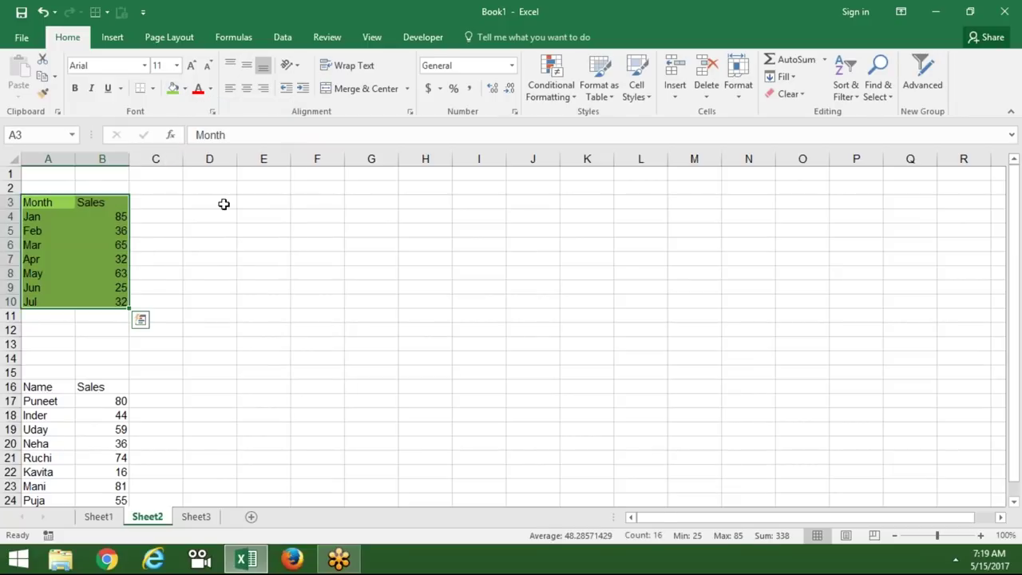
left_click(153, 88)
left_click(144, 216)
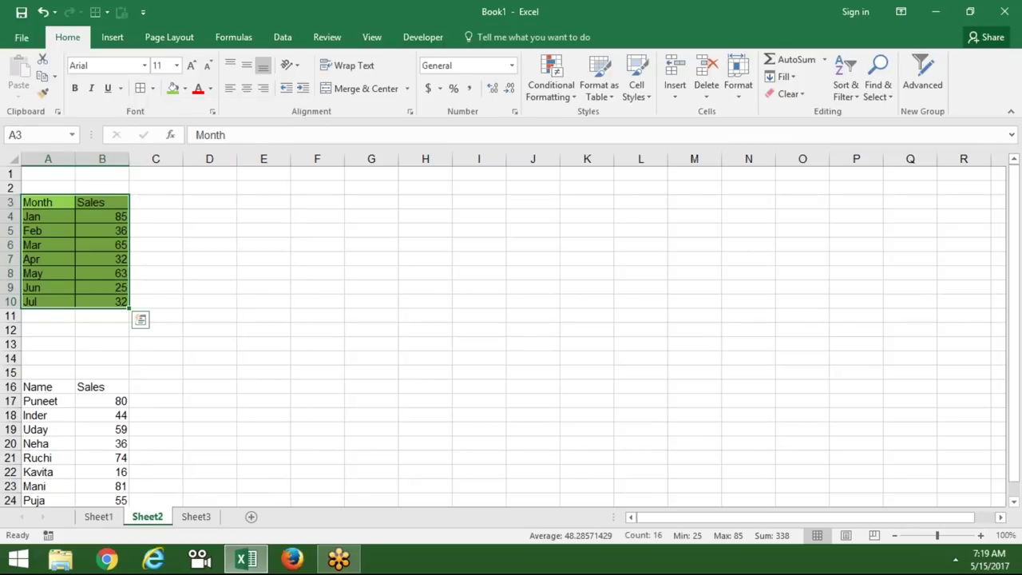
Give the Name/Sales table A16:B24 a blue fill and borders.
left_click(59, 385)
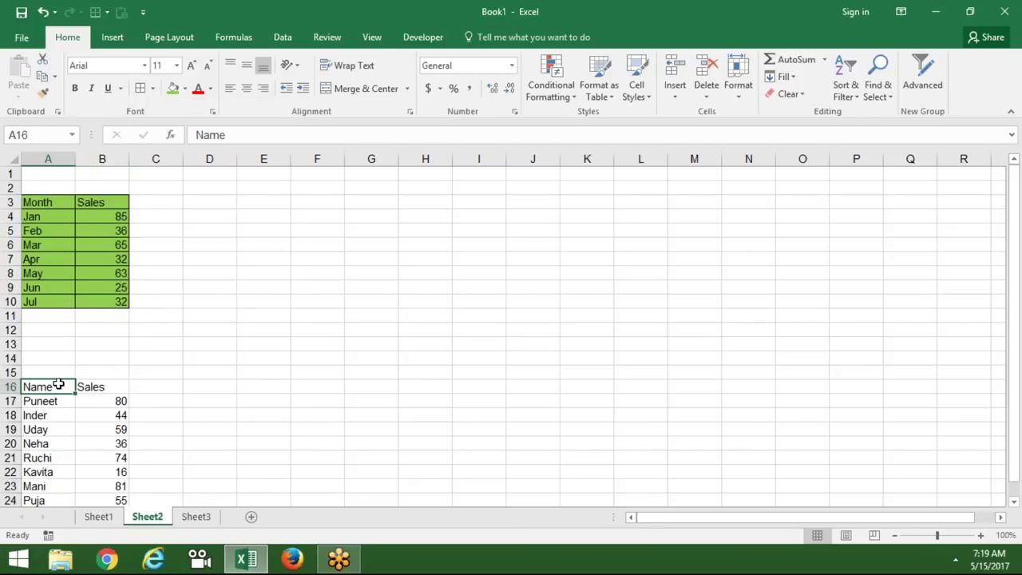
key("ctrl+a")
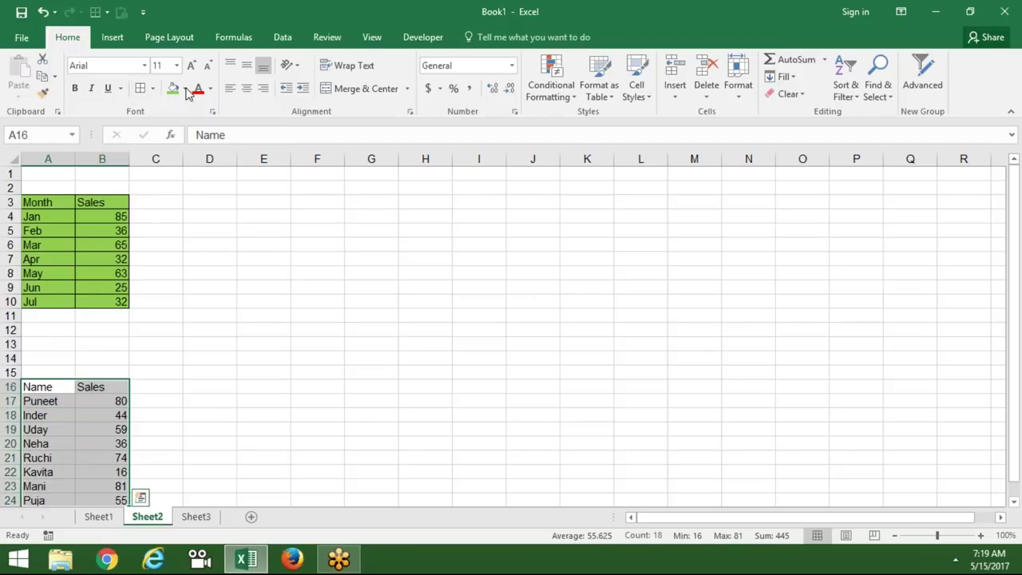
left_click(186, 90)
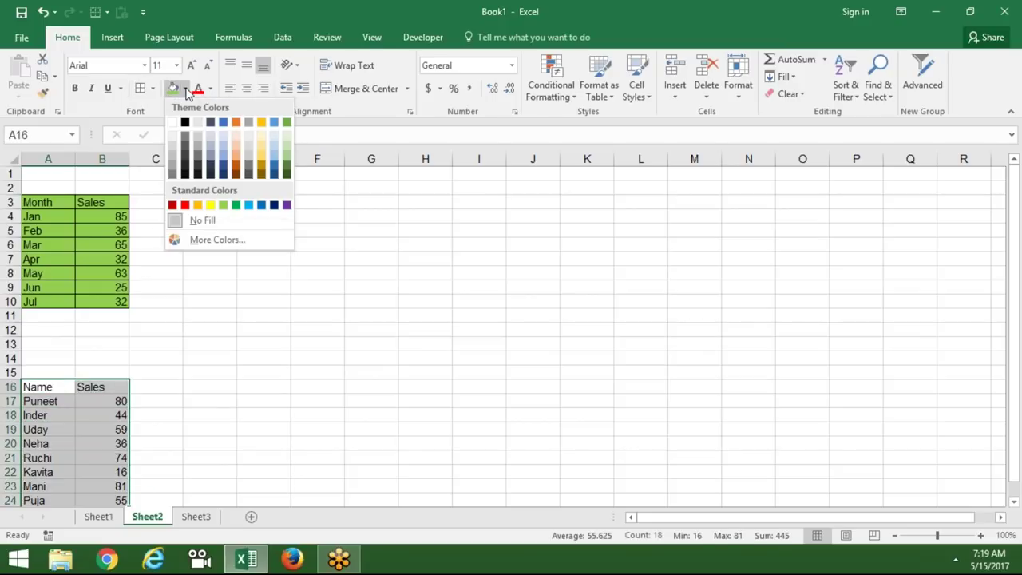
left_click(247, 207)
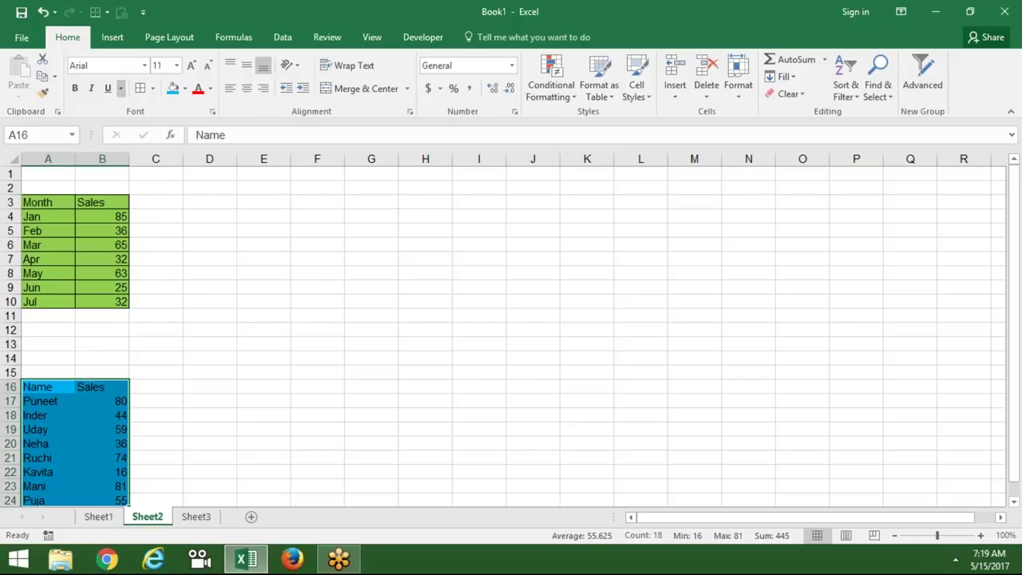
left_click(140, 89)
Check both tables down column A, then return to Sheet1.
key("ctrl+Up")
key("ctrl+Up")
key("ctrl+Up")
key("Down")
key("Down")
key("ctrl+Down")
key("Down")
key("ctrl+Down")
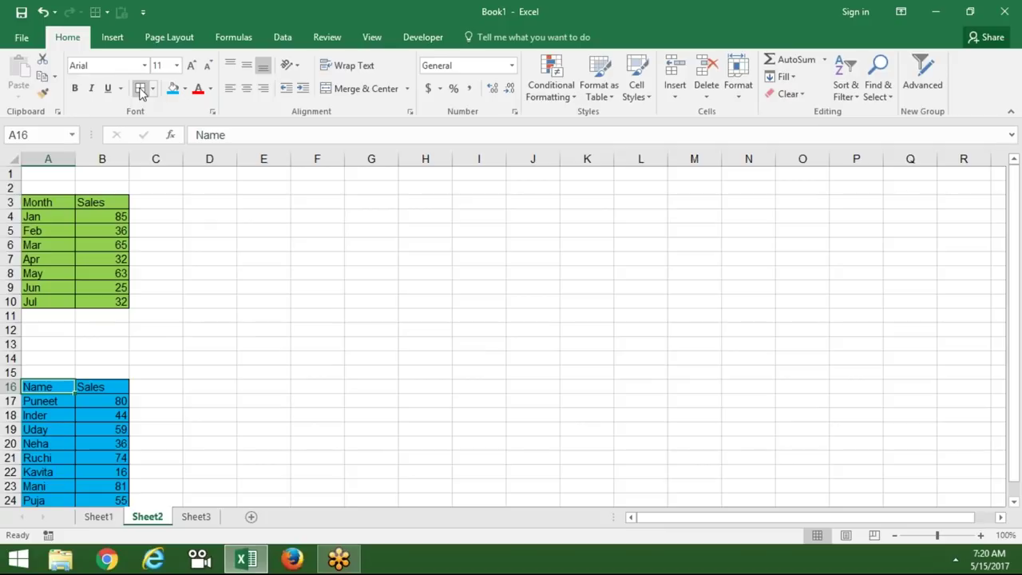
key("ctrl+Up")
key("ctrl+Up")
key("ctrl+Up")
key("Down")
key("Down")
key("ctrl+Down")
key("Down")
key("Up")
key("Up")
key("ctrl+Up")
key("ctrl+Up")
key("Down")
key("Down")
key("ctrl+Down")
key("ctrl+Down")
key("Down")
key("Down")
key("Down")
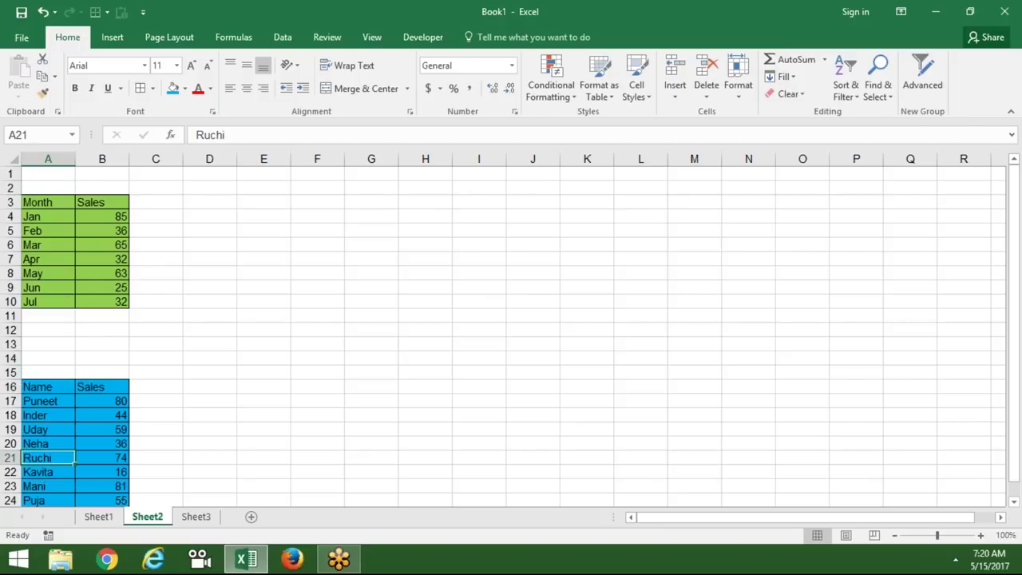
left_click(102, 520)
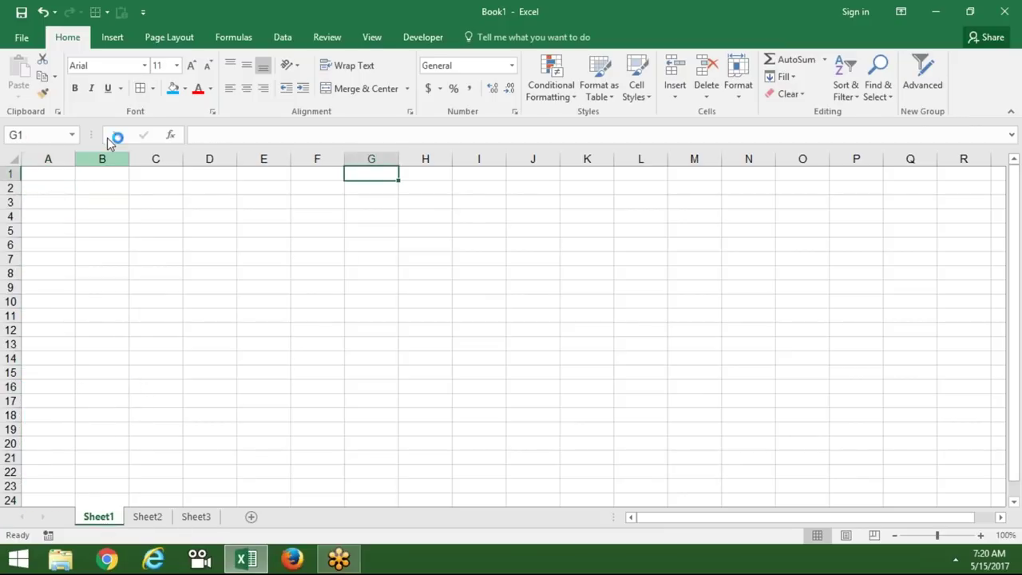
Type the label Select into A2 on Sheet1 and select B2 beside it.
key("ctrl+Home")
left_click(48, 187)
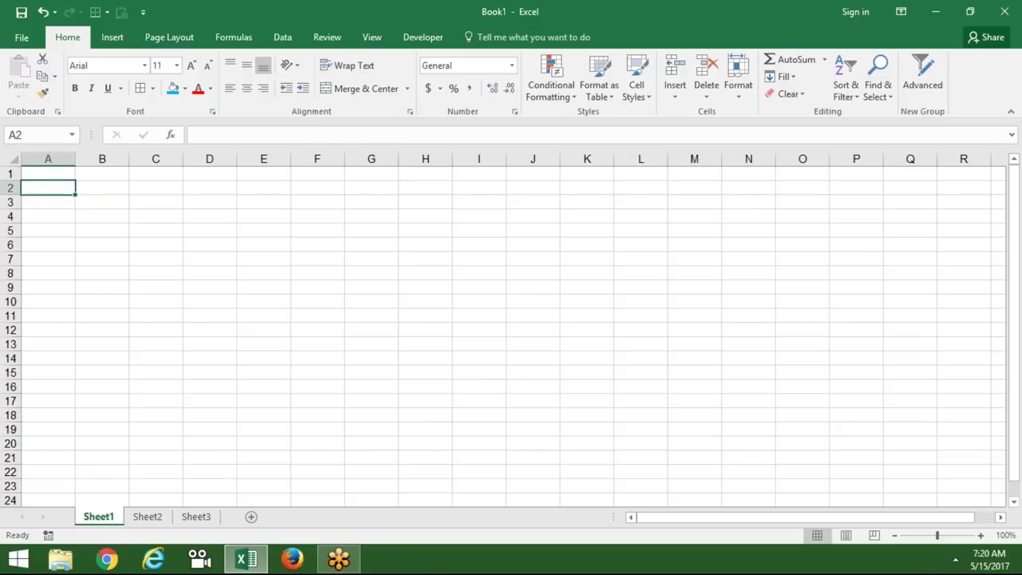
type("Nam")
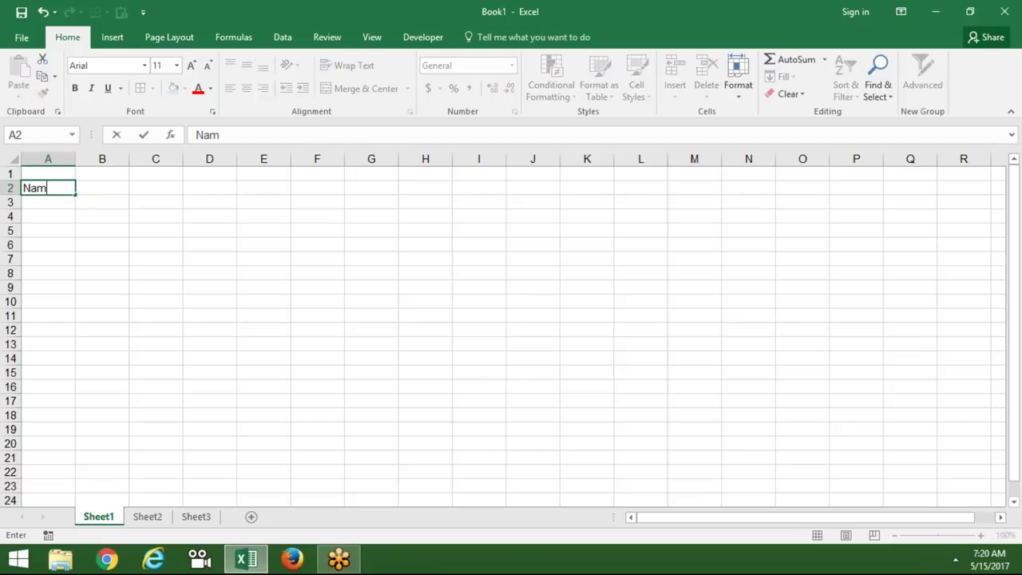
key("BackSpace")
key("BackSpace")
key("BackSpace")
type("Sle")
key("BackSpace")
key("BackSpace")
type("elect")
key("Return")
left_click(101, 203)
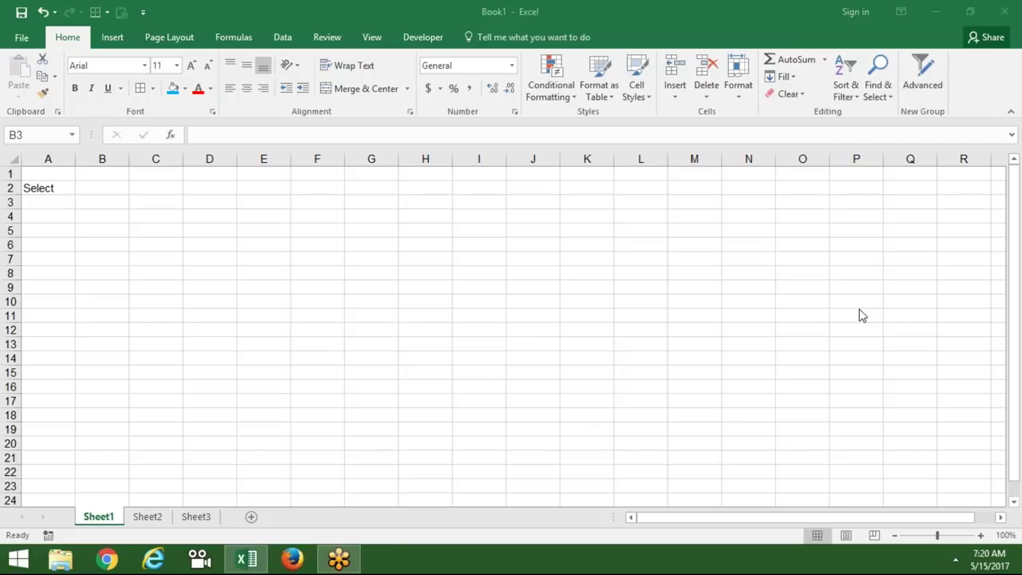
left_click(85, 200)
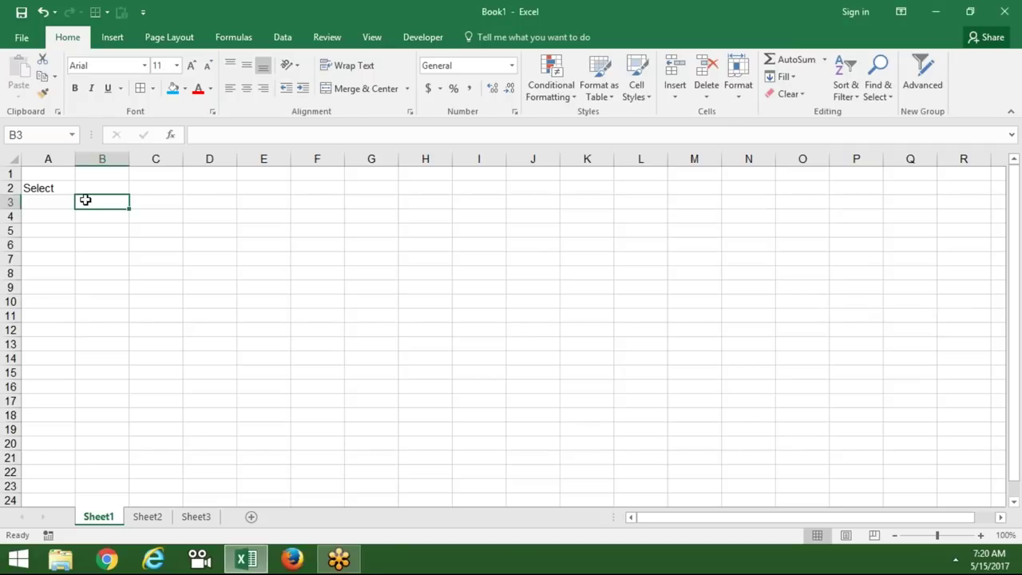
left_click(106, 188)
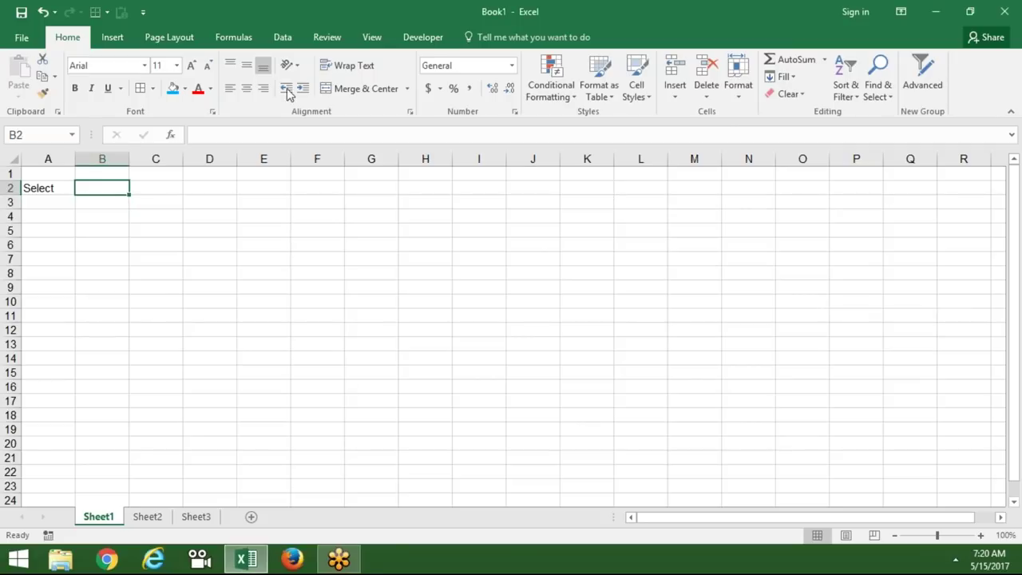
Open the Data tab, try Month and SO in B2 against Sheet2, then clear B2.
left_click(289, 43)
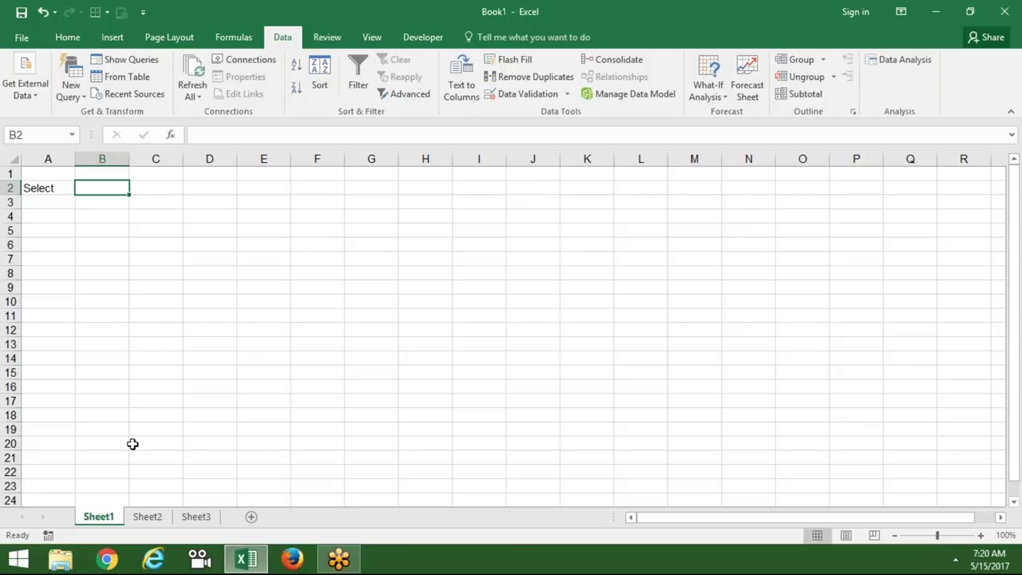
type("Month")
key("Return")
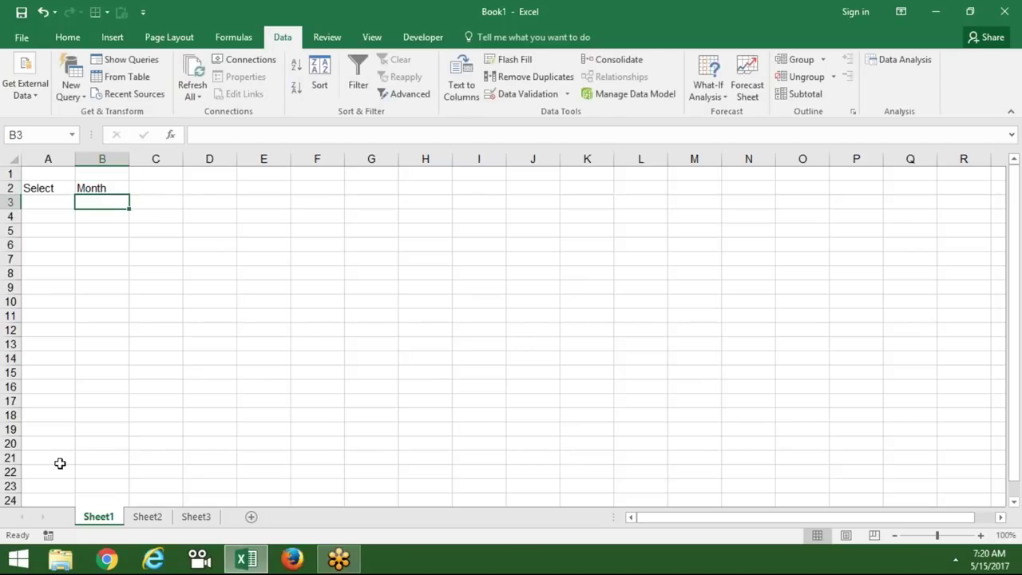
left_click(151, 519)
left_click(122, 264)
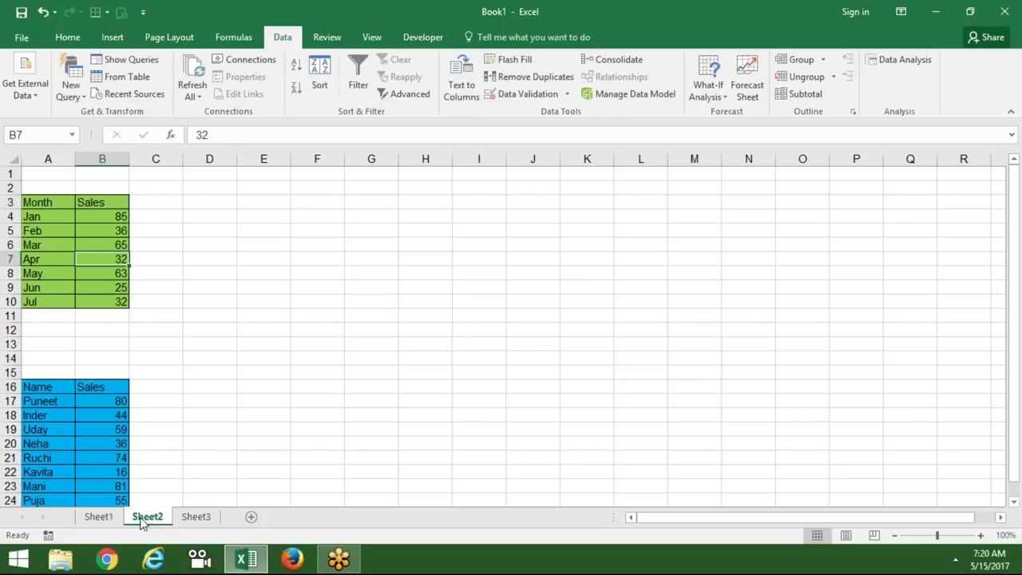
left_click(114, 519)
key("Up")
key("Up")
key("Down")
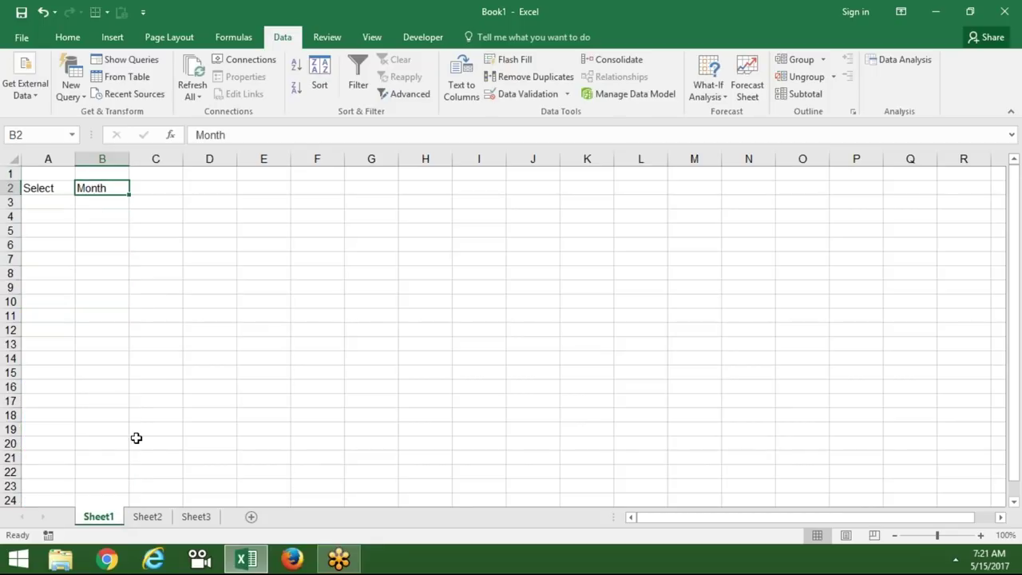
type("SO")
key("Return")
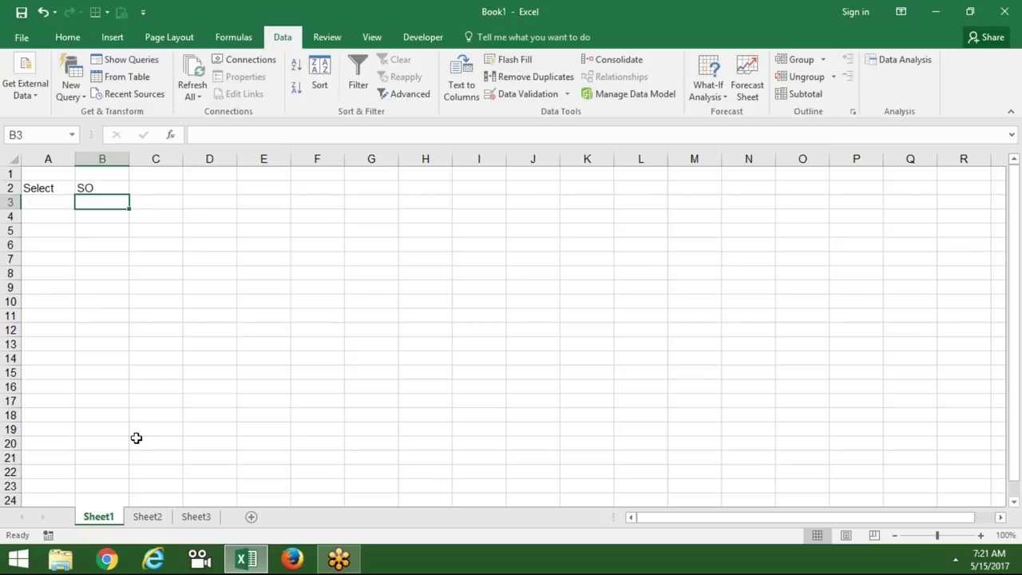
key("Up")
key("Delete")
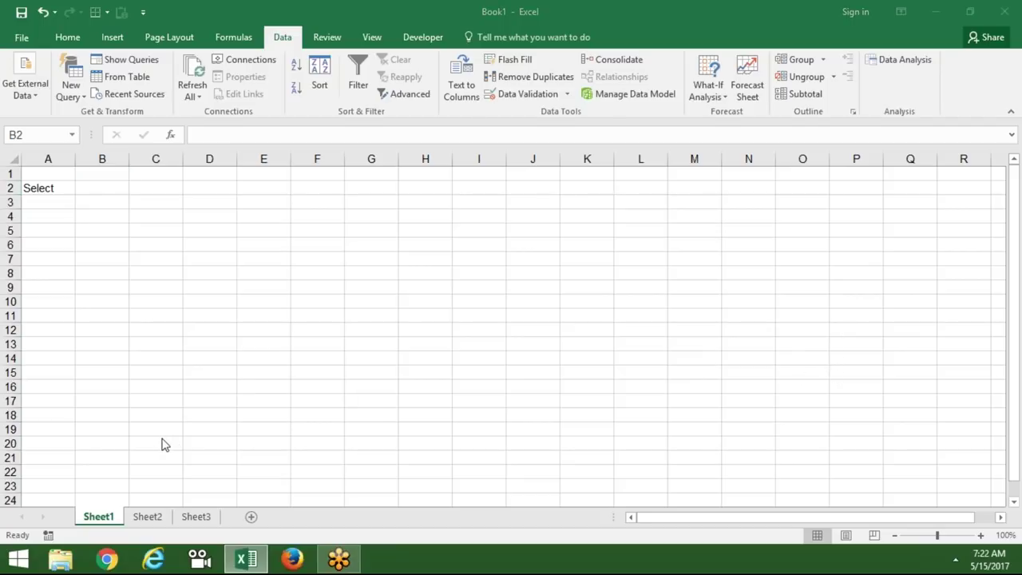
Select both Sheet2 tables to review them, then return to Sheet1.
left_click(150, 516)
mouse_move(41, 204)
left_mouse_down()
mouse_move(104, 273)
mouse_move(103, 302)
left_mouse_up()
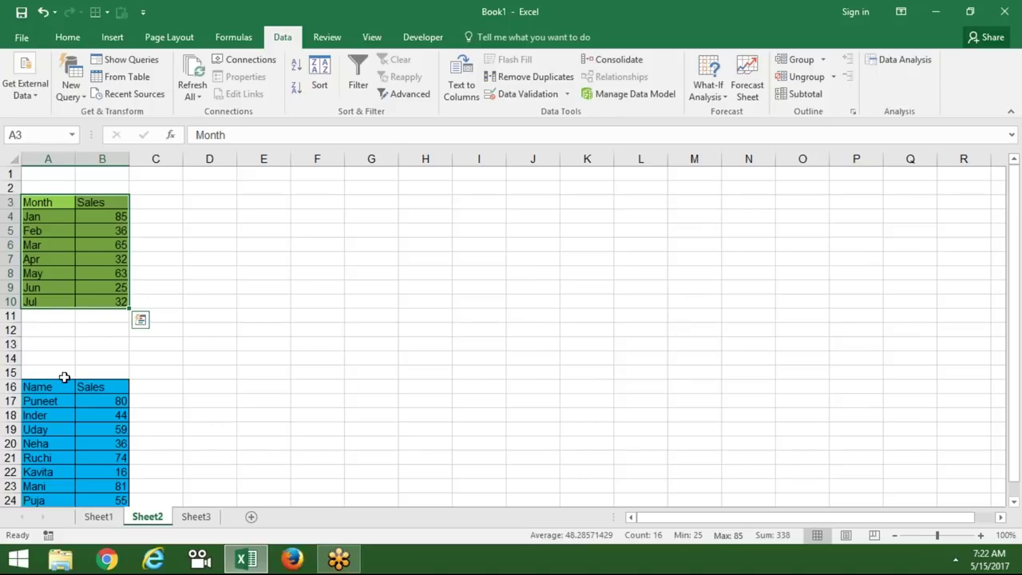
mouse_move(53, 390)
left_mouse_down()
mouse_move(108, 500)
mouse_move(114, 447)
left_mouse_up()
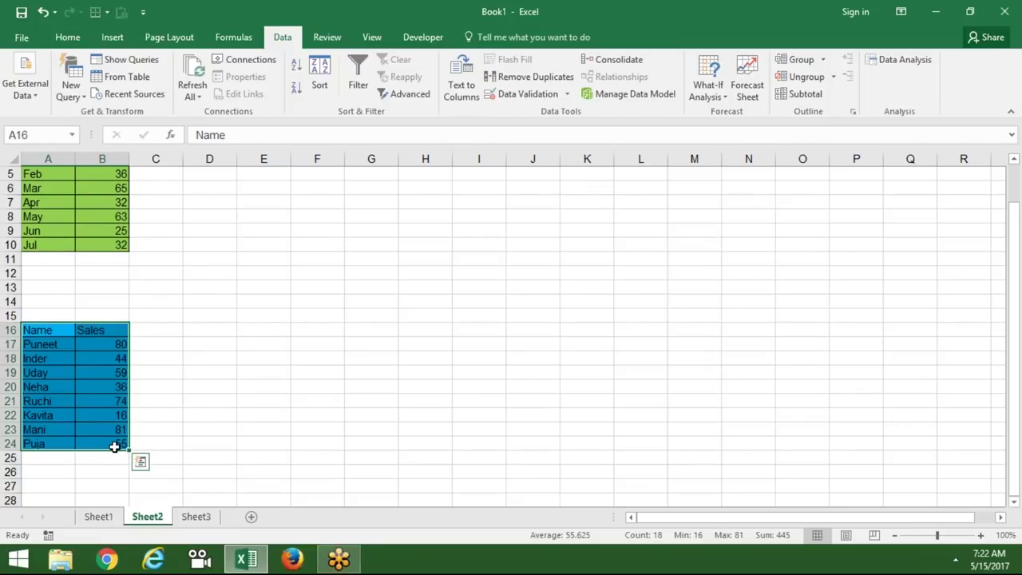
key("Up")
key("Up")
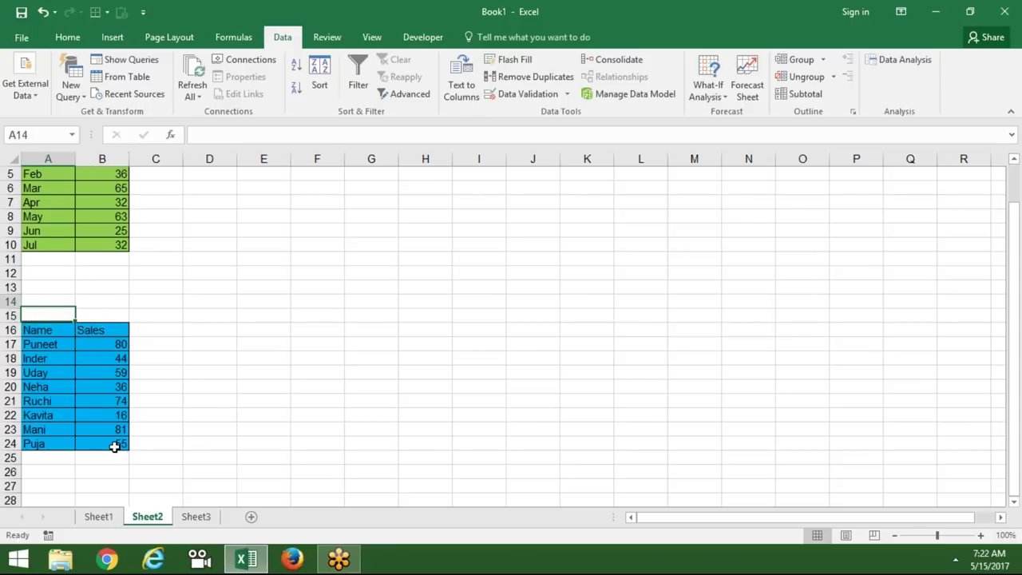
key("Up")
key("Up")
key("Up")
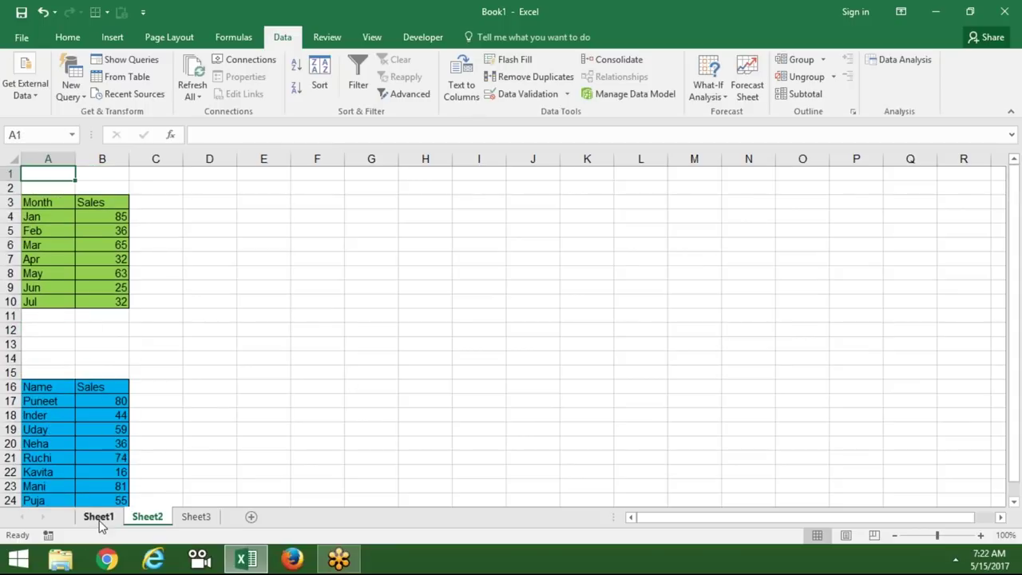
left_click(99, 520)
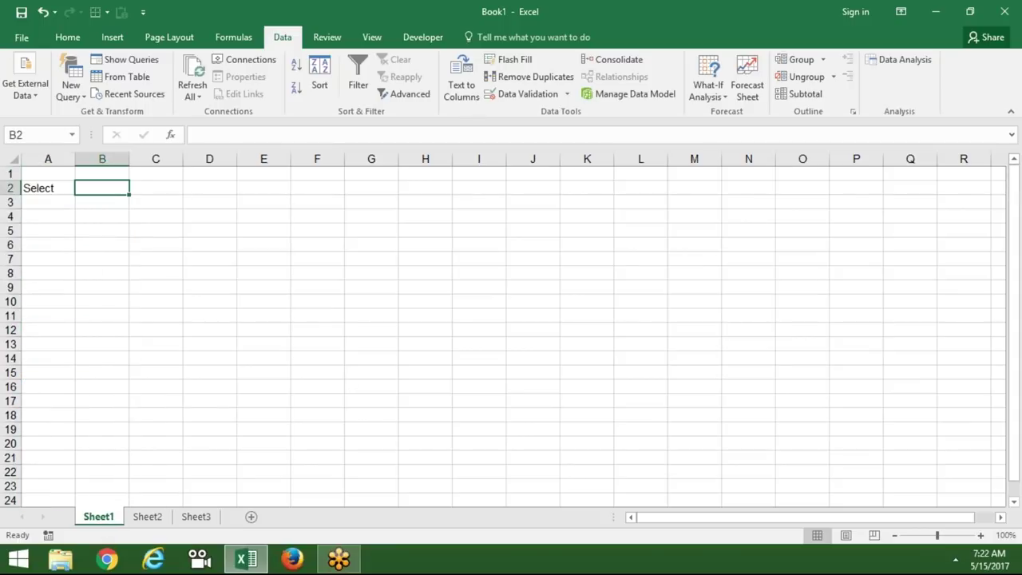
Retry Month and SO in B2 while checking Sheet2, then clear B2 again.
type("NAme")
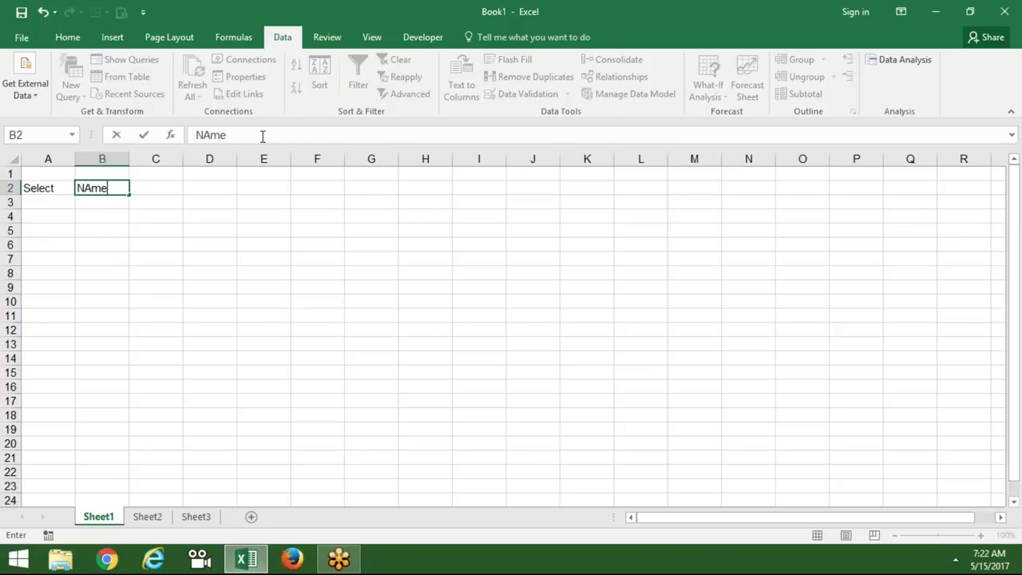
key("BackSpace")
key("BackSpace")
key("BackSpace")
key("BackSpace")
type("Month")
key("Return")
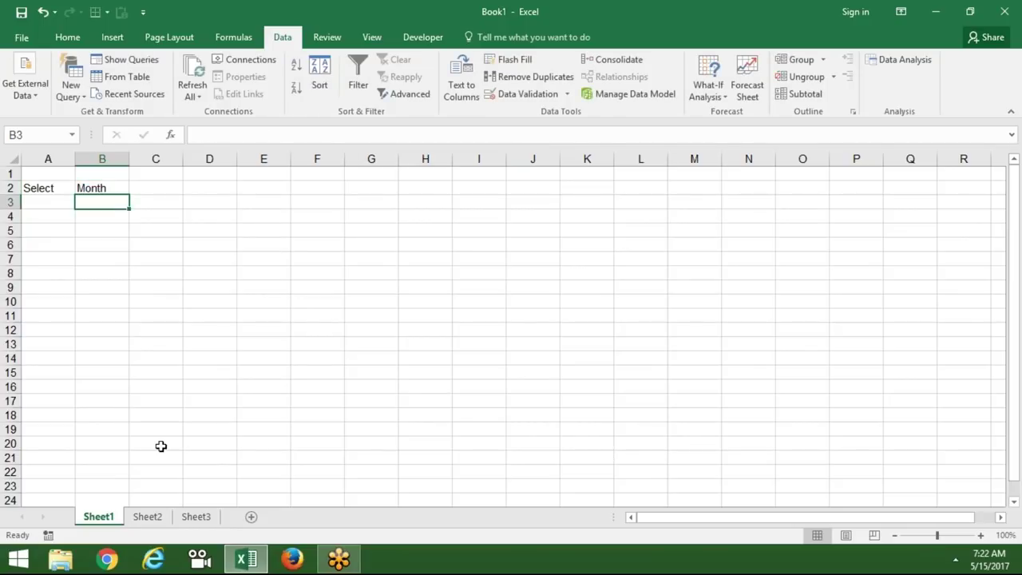
left_click(147, 517)
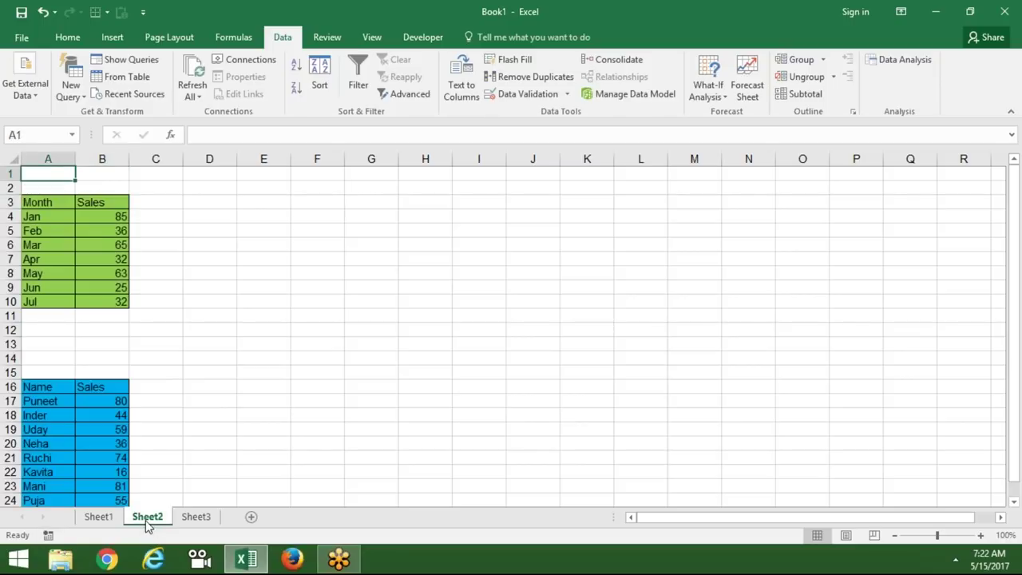
left_click(102, 273)
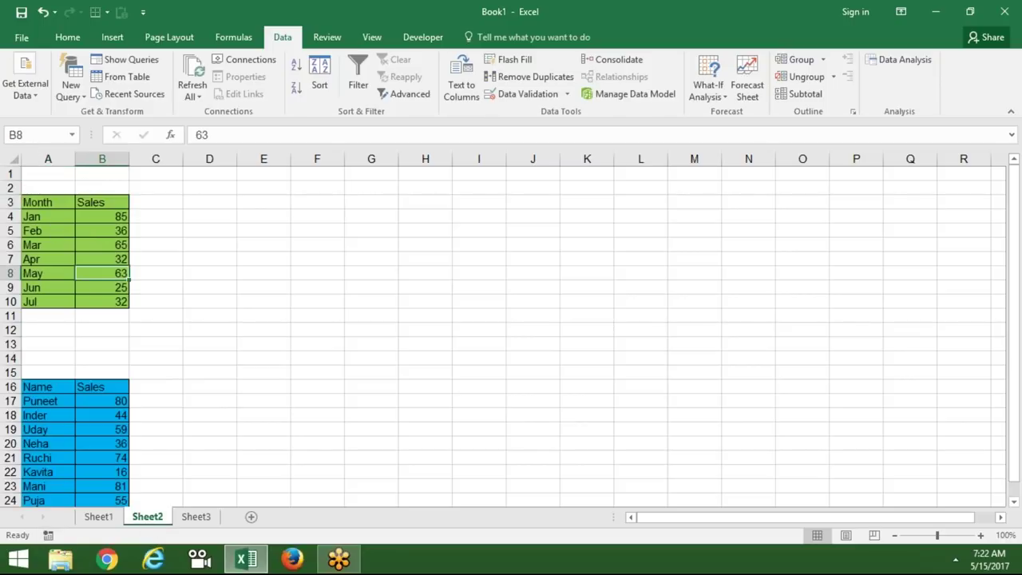
left_click(98, 517)
key("Up")
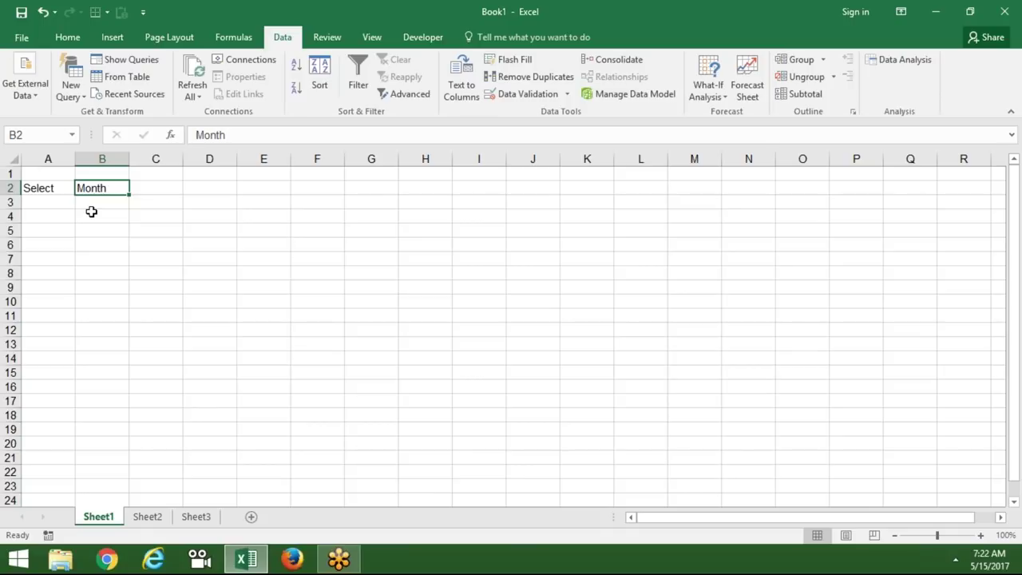
type("SO")
key("Return")
key("Up")
key("Delete")
Give B2 a List data validation with source Month,SO.
left_click(524, 91)
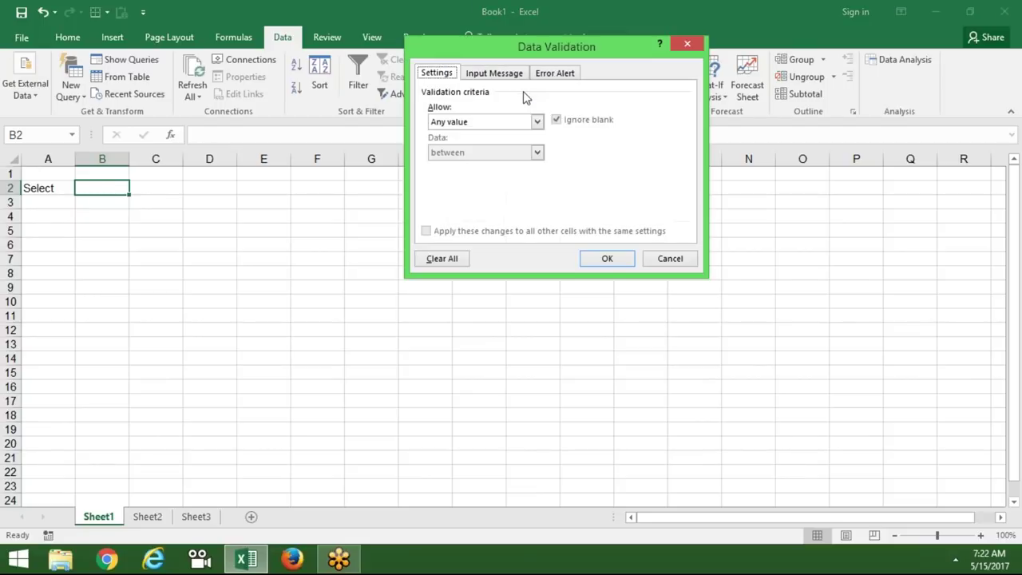
left_click(498, 123)
left_click(481, 166)
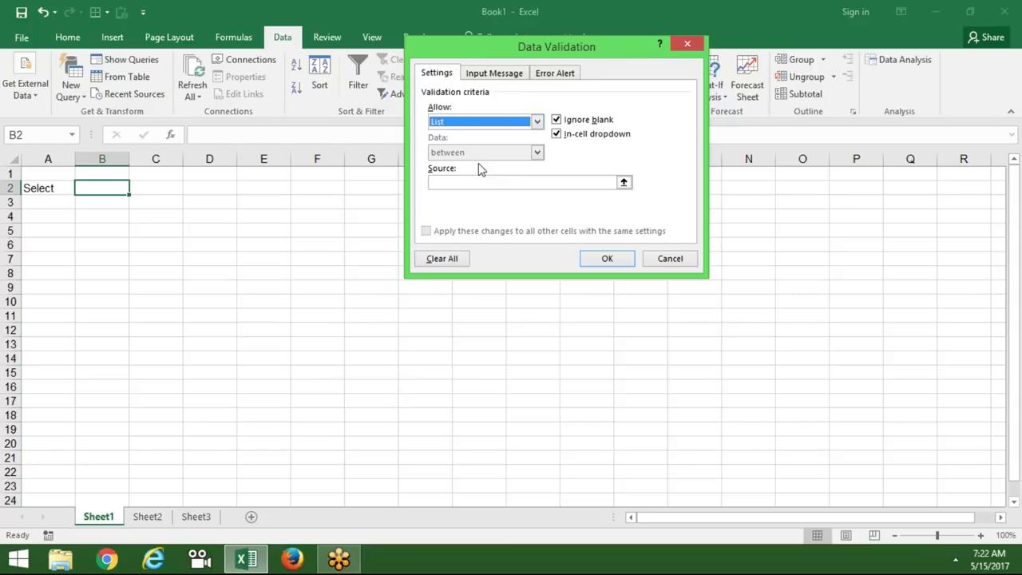
left_click(470, 183)
type("Month,")
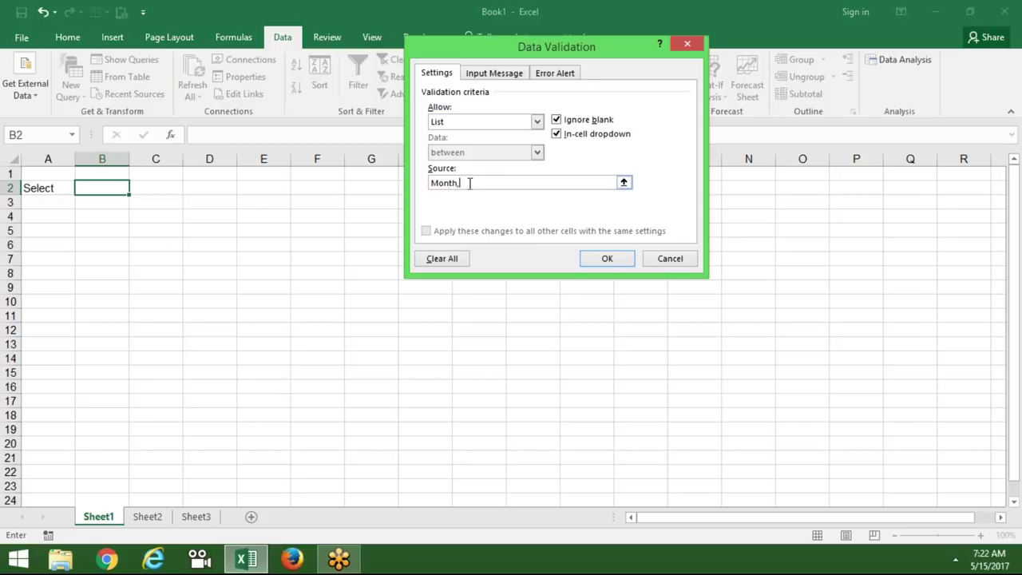
type("SO")
left_click_drag(539, 37, 558, 94)
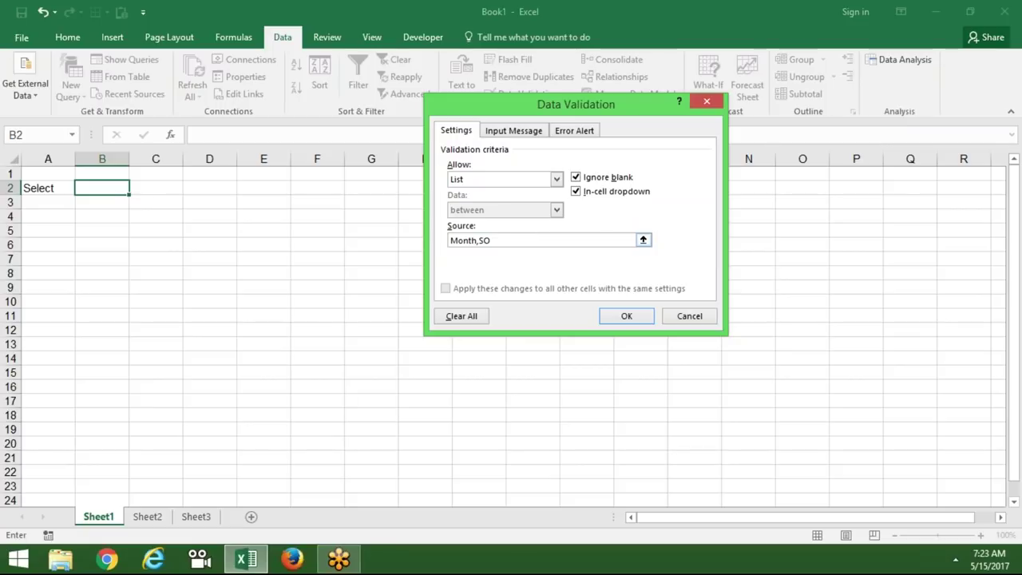
left_click(627, 317)
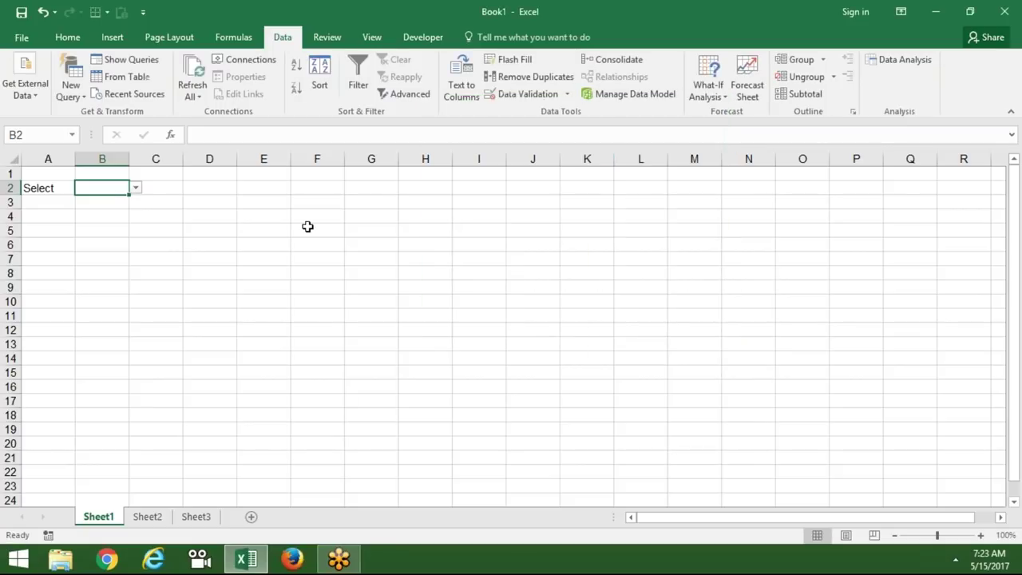
Switch B2's dropdown between Month and SO, leave it on SO, and bring up Sheet2.
left_click(136, 188)
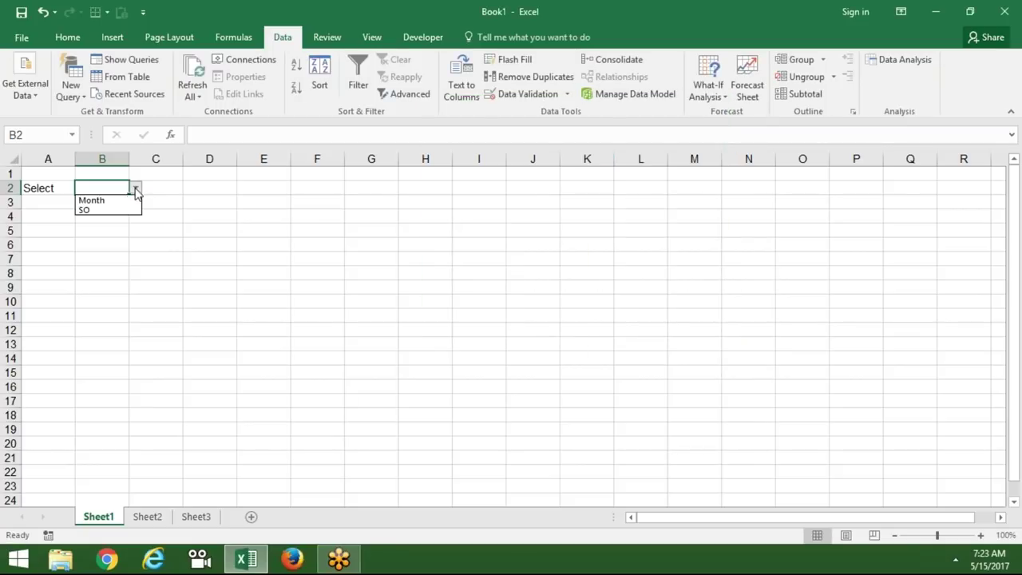
left_click(122, 202)
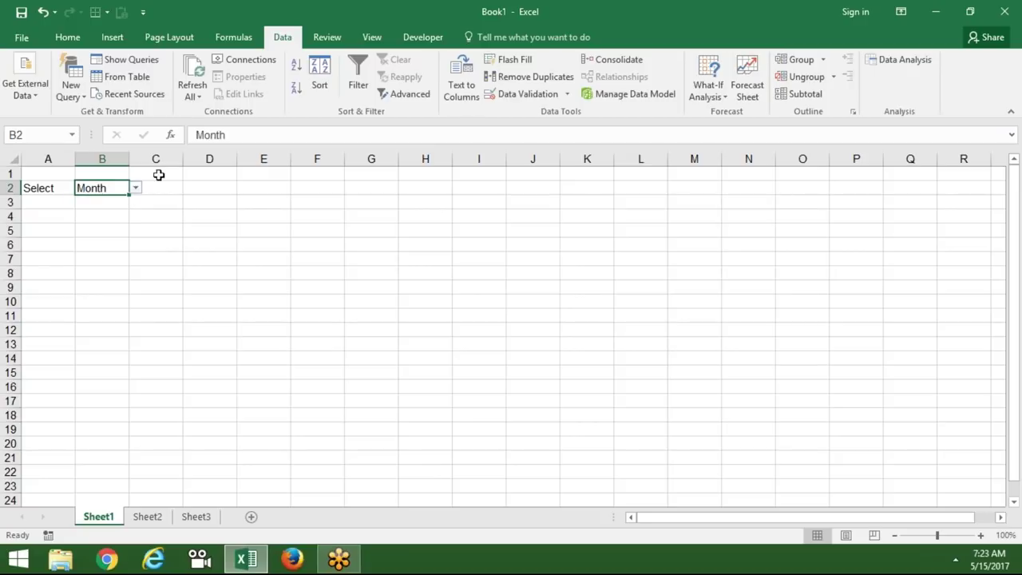
left_click(136, 188)
left_click(126, 212)
left_click(137, 189)
left_click(135, 201)
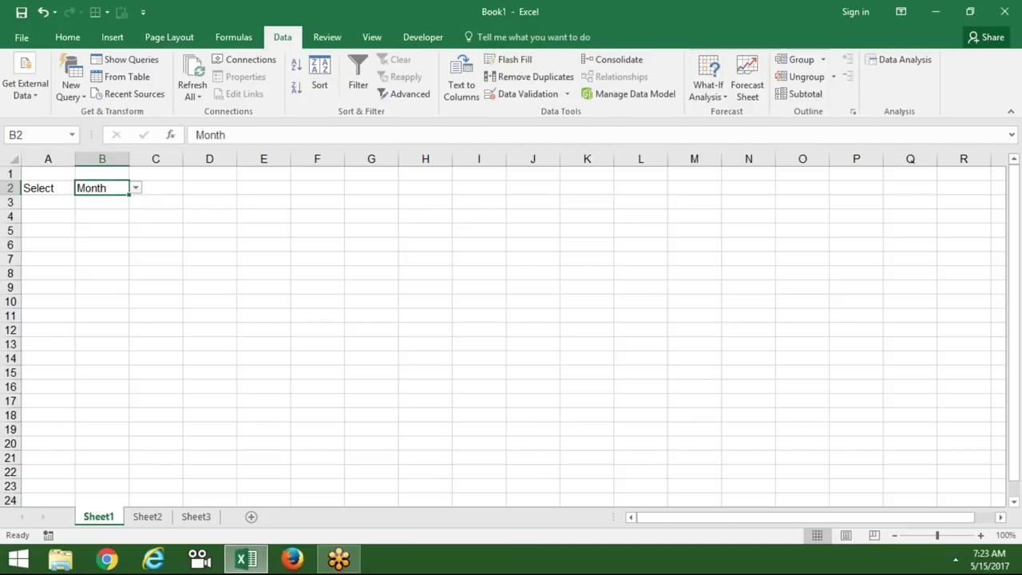
left_click(136, 189)
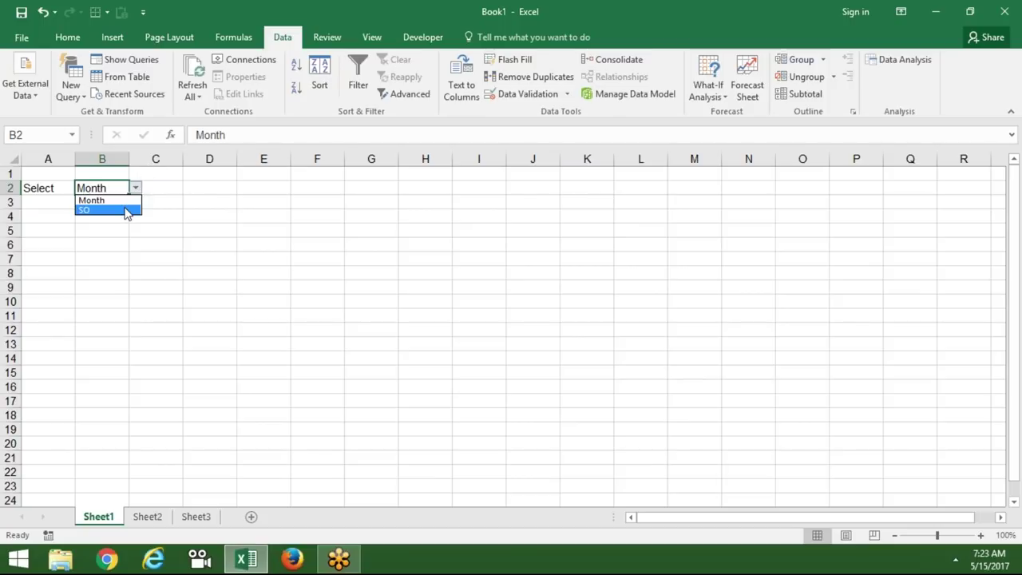
left_click(126, 211)
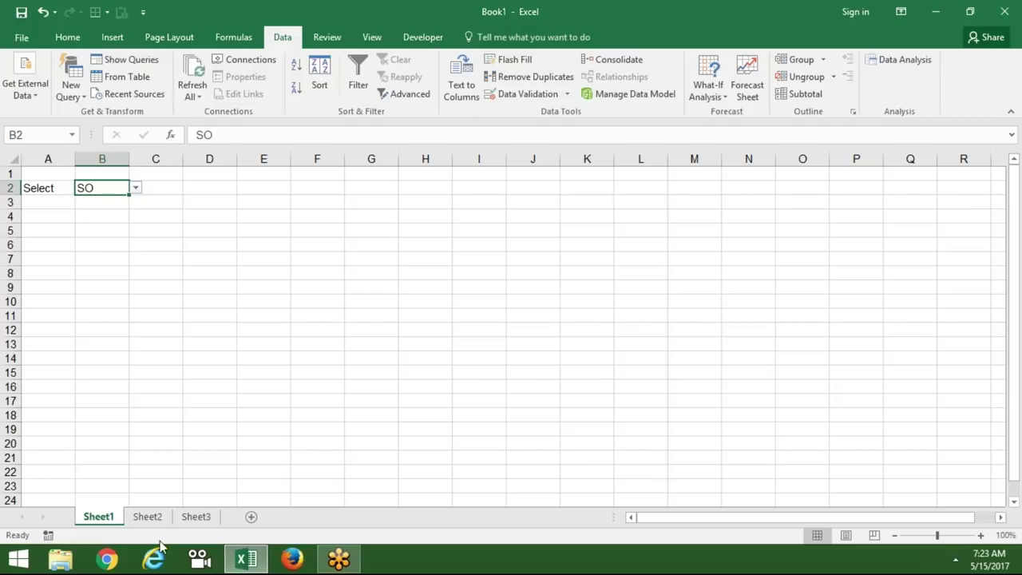
left_click(149, 518)
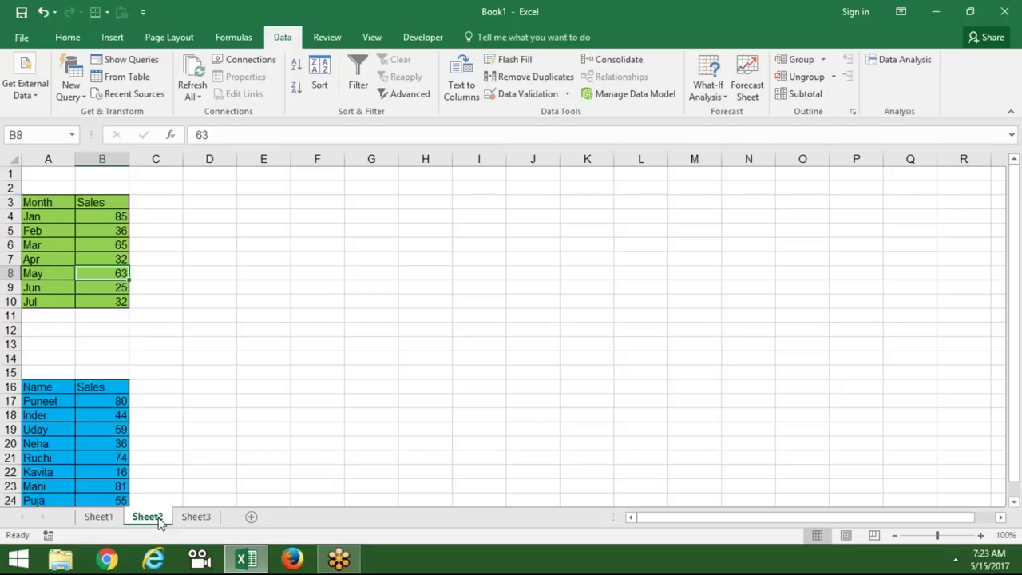
Select A3:B10 on Sheet2 and define it as the workbook name Month.
left_click(38, 207)
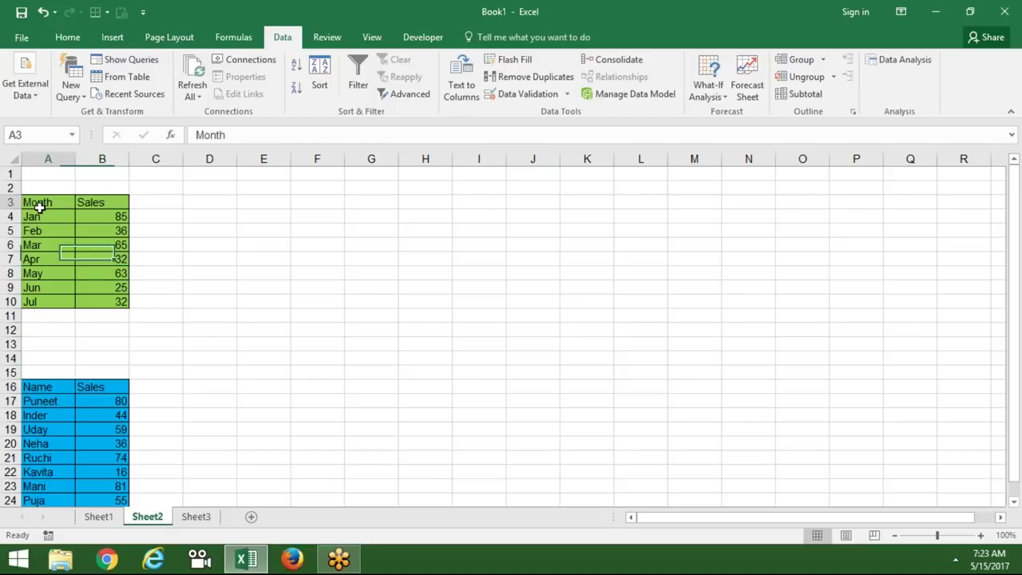
left_click_drag(38, 206, 94, 300)
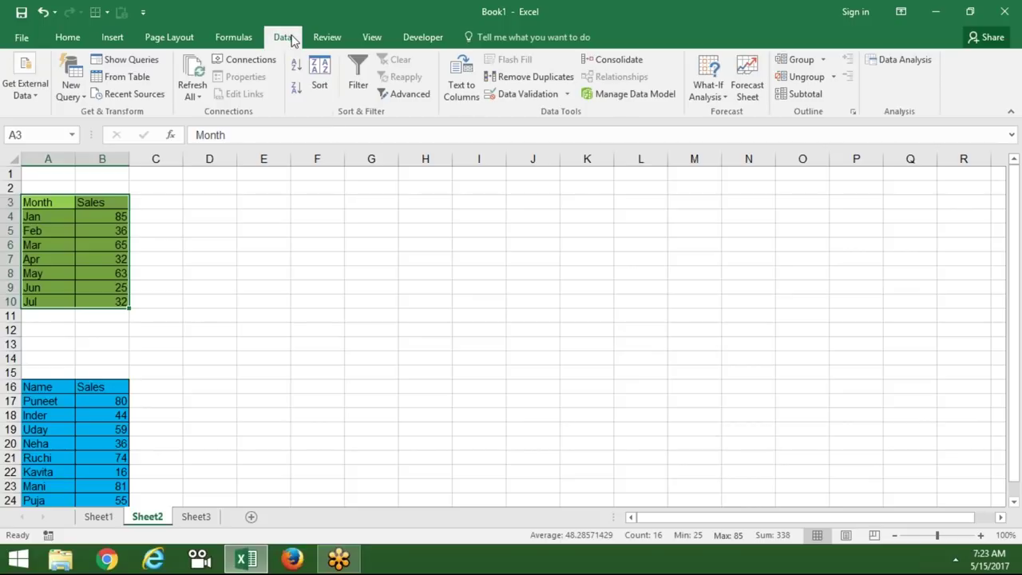
left_click(246, 40)
left_click(478, 59)
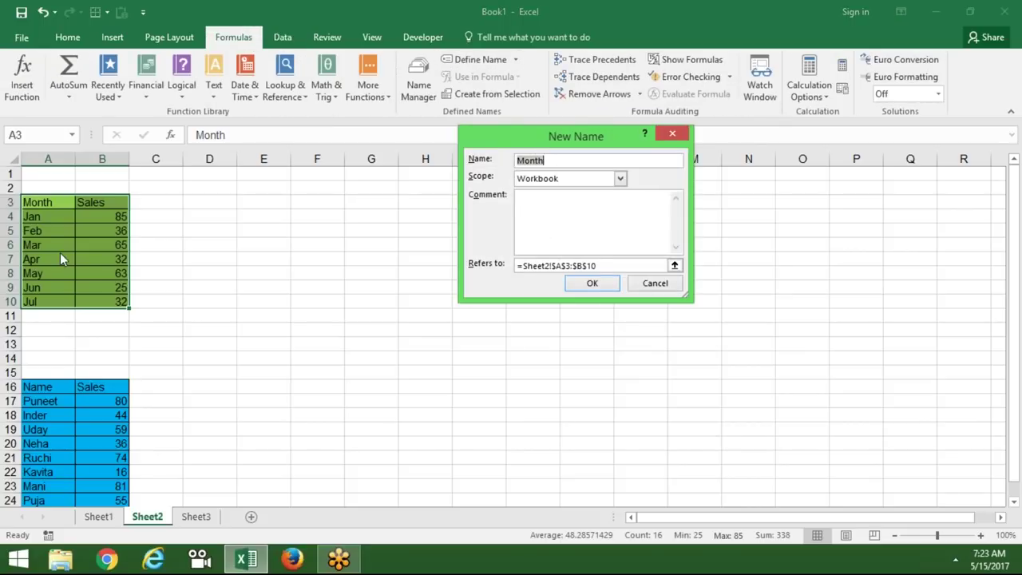
left_click(551, 163)
left_click(596, 283)
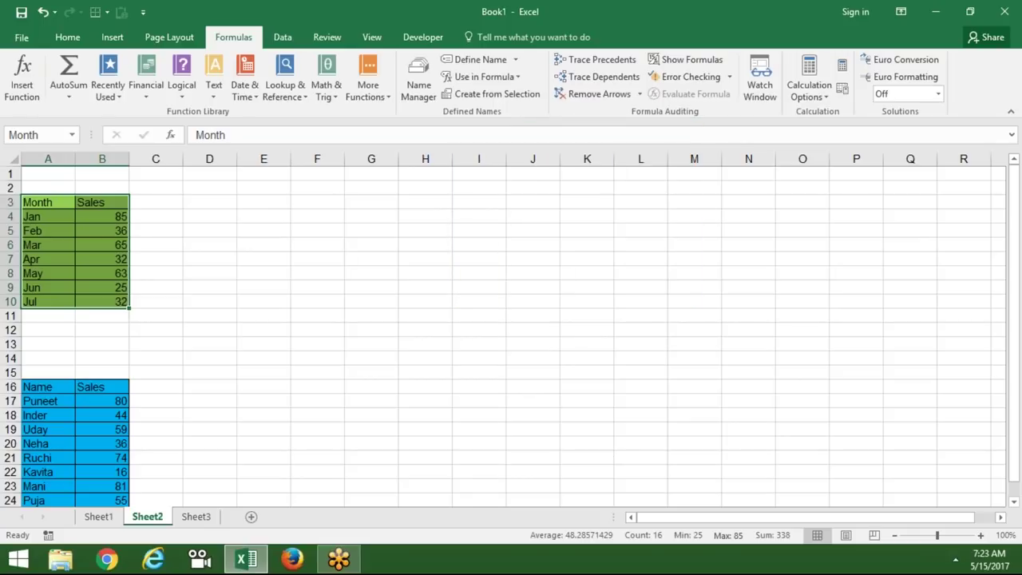
Start a =SUM( formula in empty cell H4 to test the name.
left_click(423, 217)
type("=sum")
key("Tab")
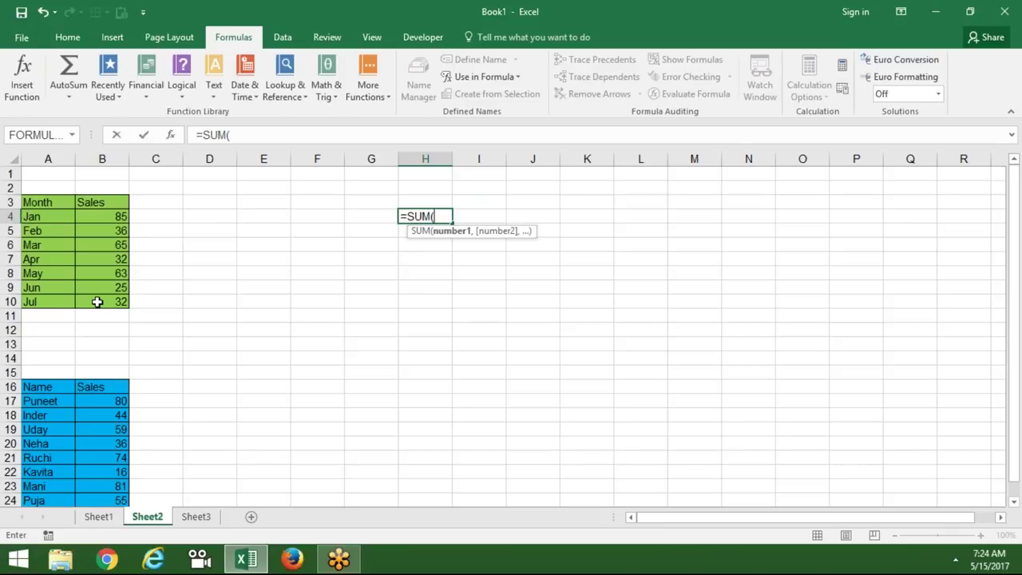
Complete =SUM(Month) in H4, confirm it returns 338, then delete it.
type("mo")
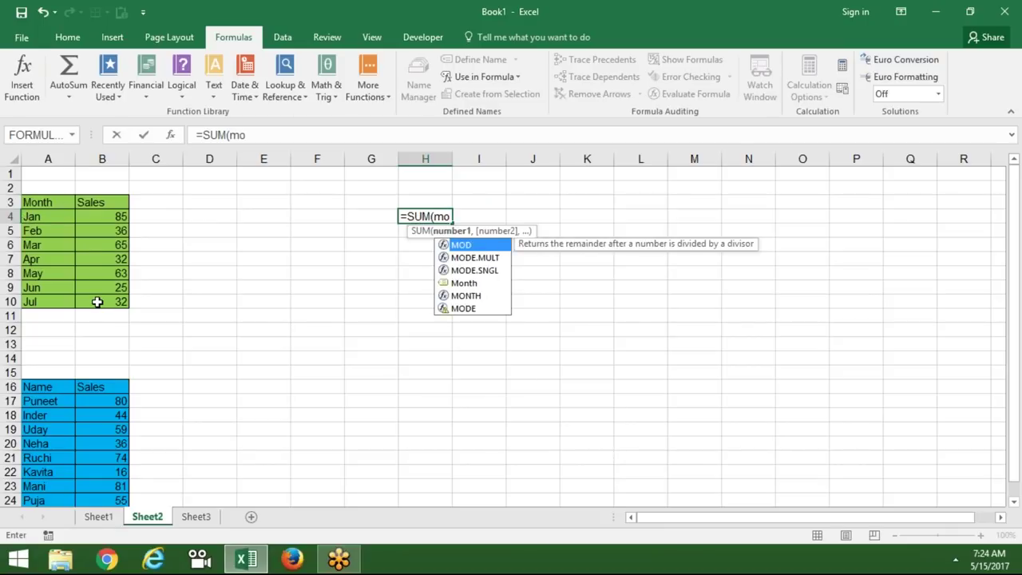
type("n")
key("Tab")
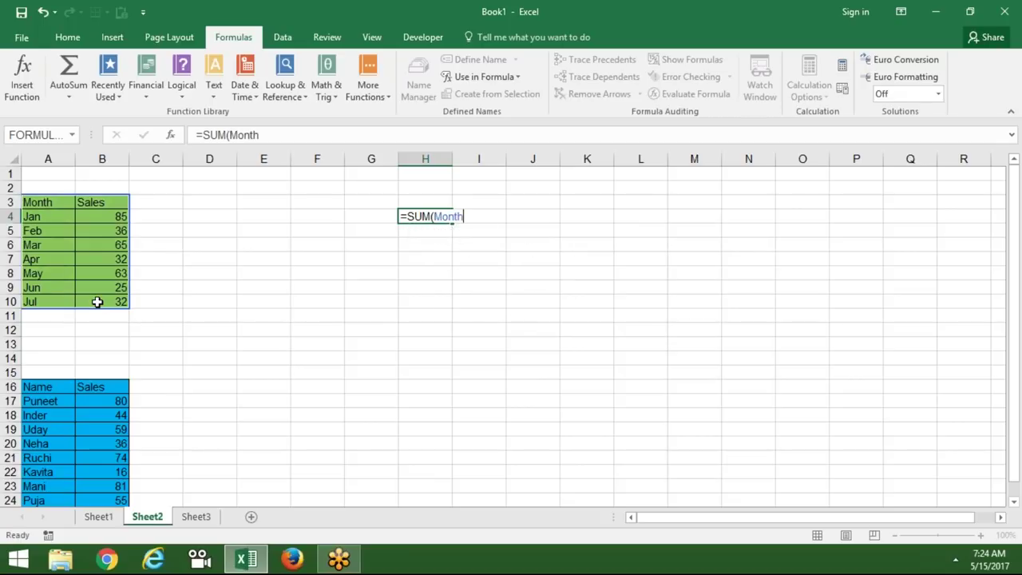
key("Return")
key("Up")
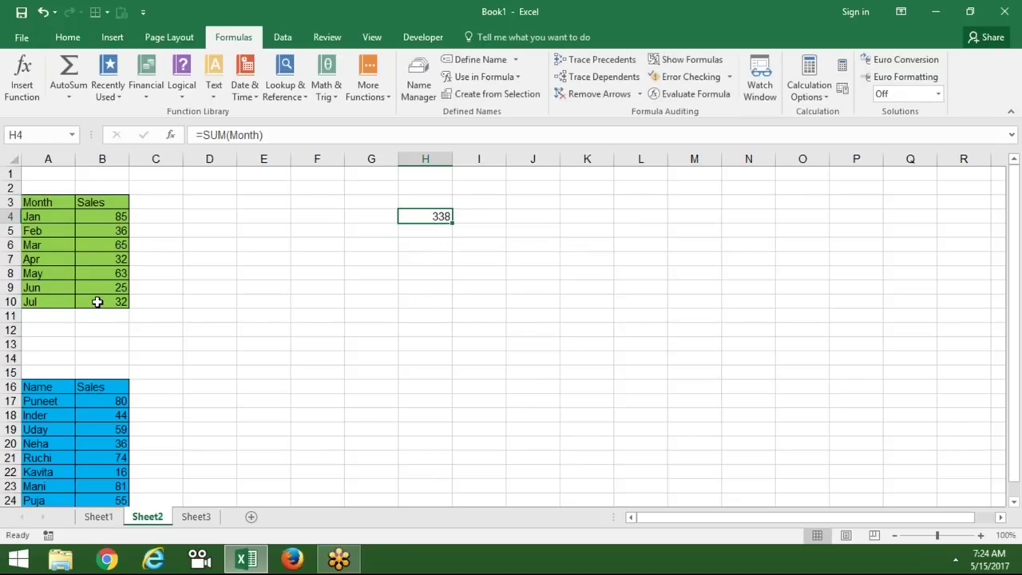
key("Delete")
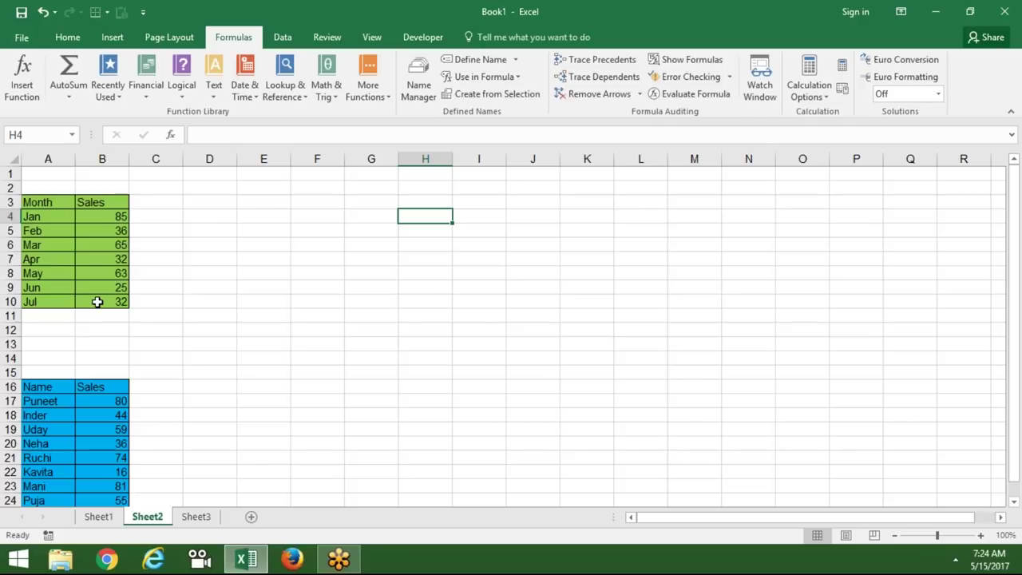
Select the Name/Sales table A16:B24 and define it as the workbook name SO.
left_click(41, 388)
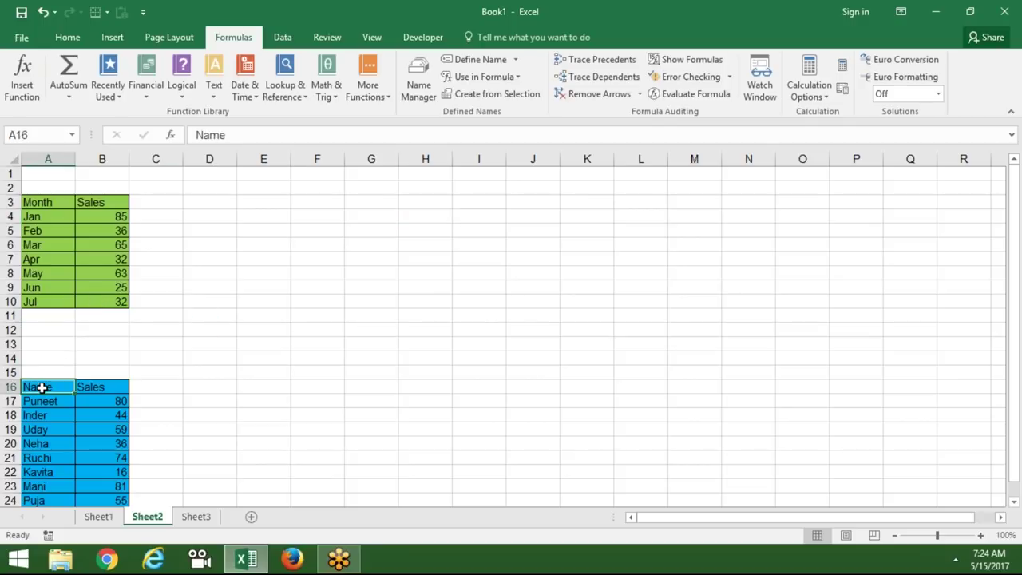
key("shift+Right")
key("shift+Down")
key("shift+Down")
key("shift+Down")
key("shift+Down")
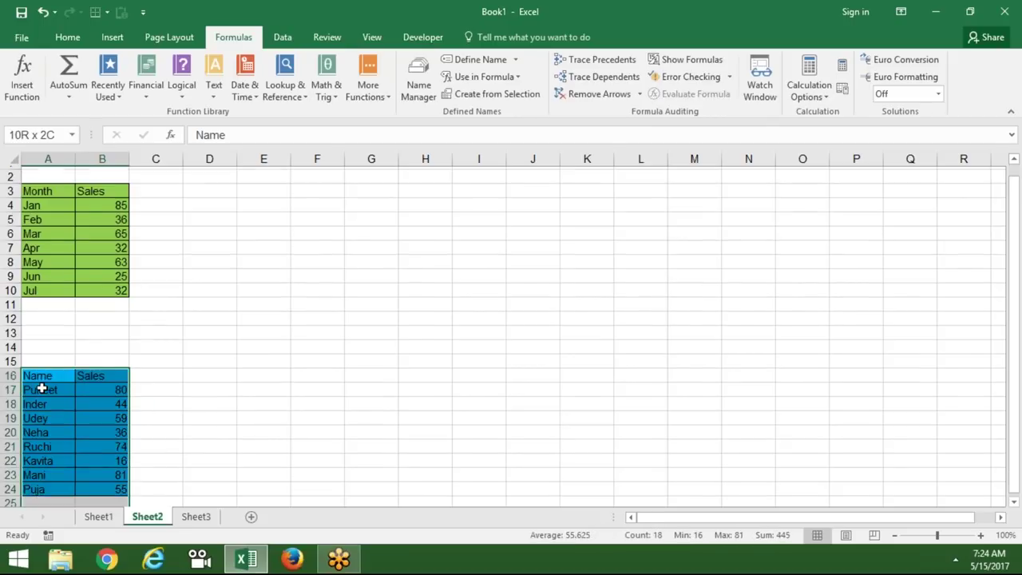
key("shift+Down")
key("shift+Down")
key("shift+Up")
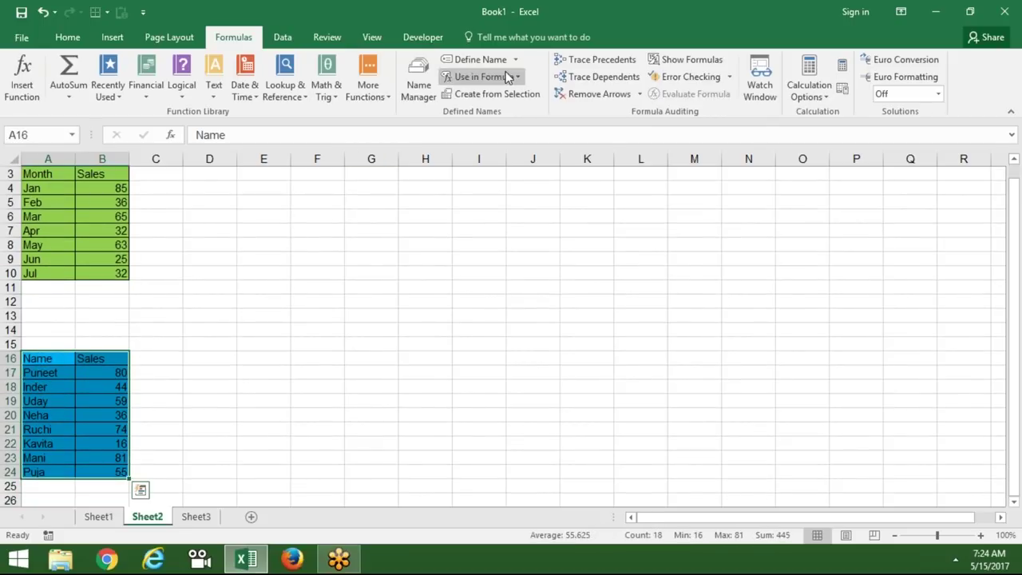
left_click(495, 64)
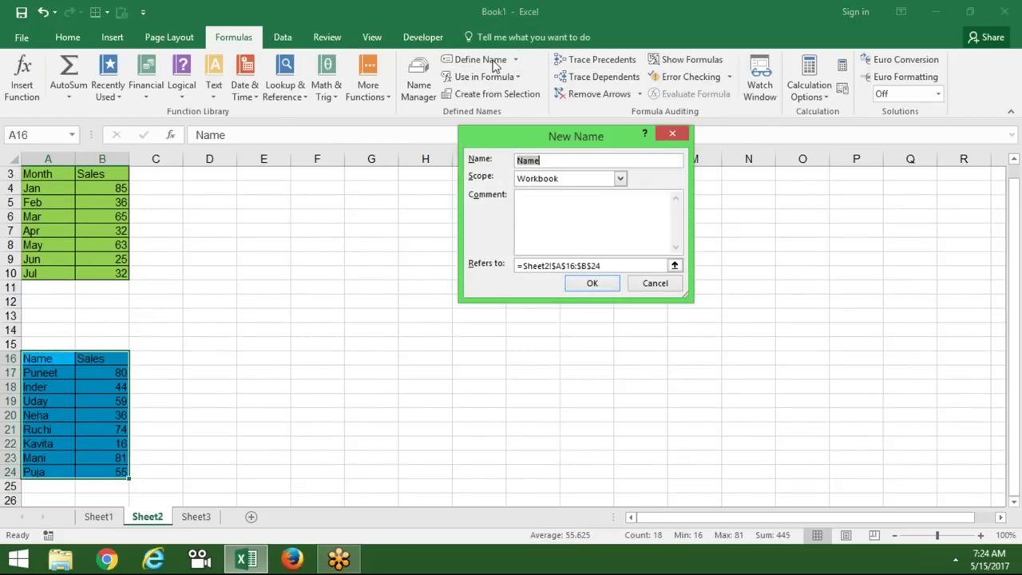
type("SO")
left_click(588, 285)
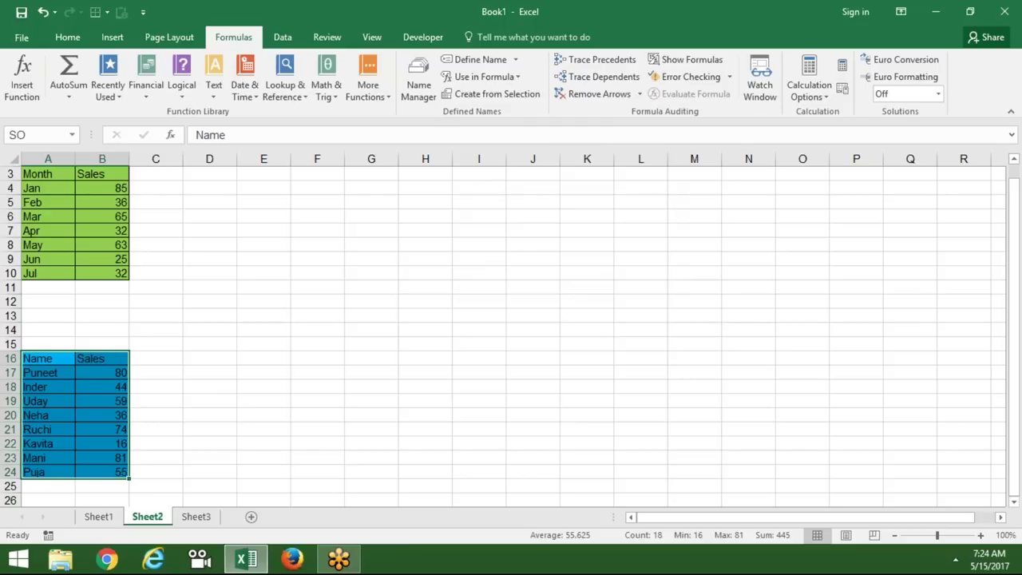
key("Up")
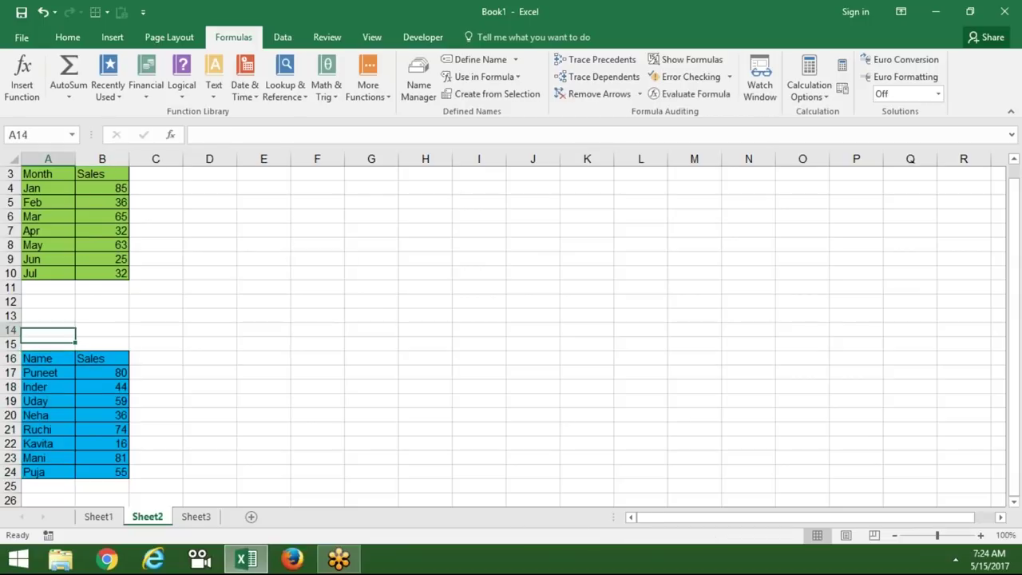
Select the Month/Sales table A3:B10 on Sheet2 and copy it.
key("Up")
key("Up")
key("Up")
key("Down")
key("Down")
key("shift+Right")
key("shift+Down")
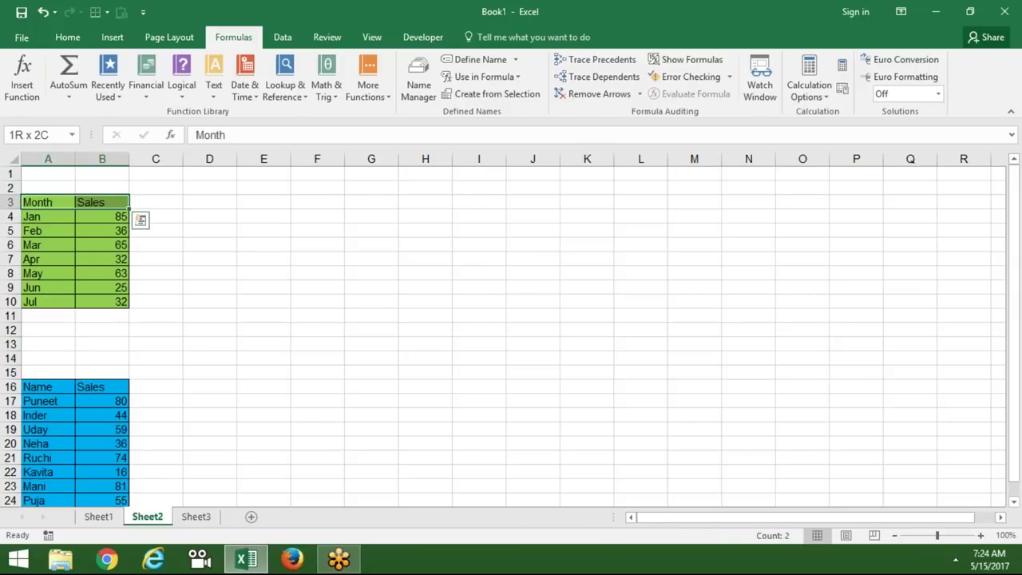
key("ctrl+shift+Down")
key("ctrl+c")
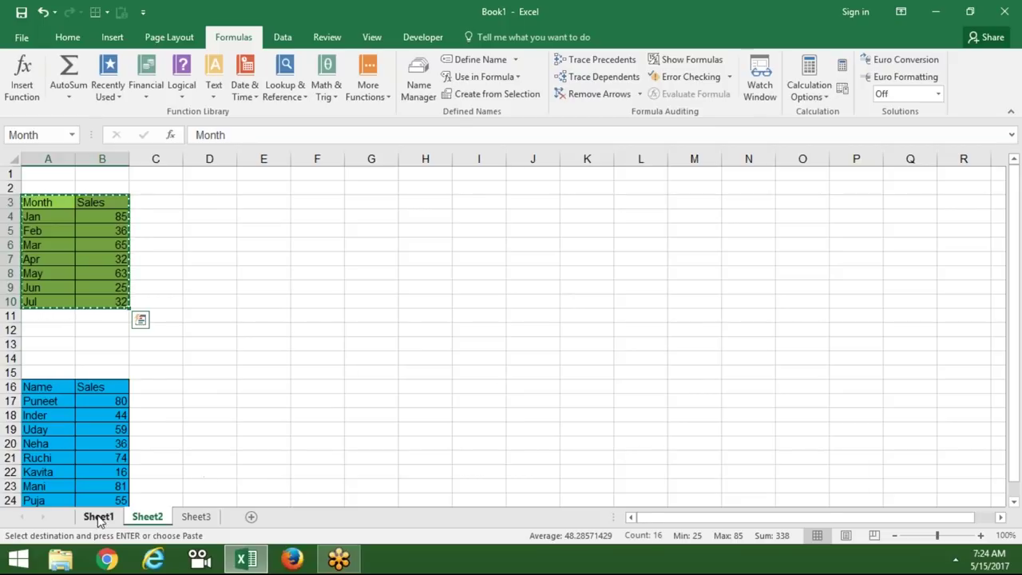
Go to Sheet1 and select A6 as the paste destination.
left_click(99, 517)
left_click(64, 244)
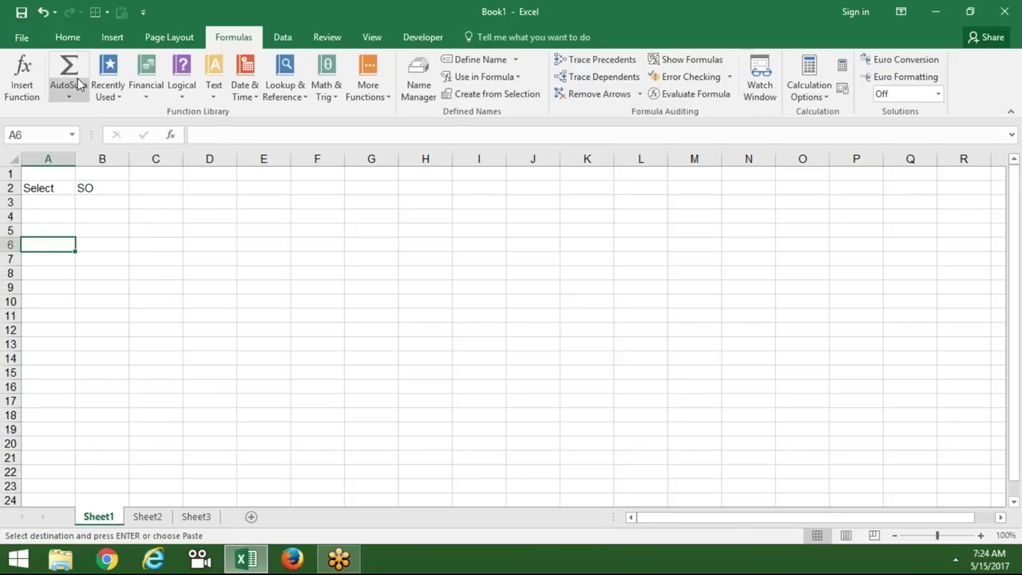
left_click(68, 37)
Paste the copied table as a linked picture and move it down to row 7.
left_click(21, 94)
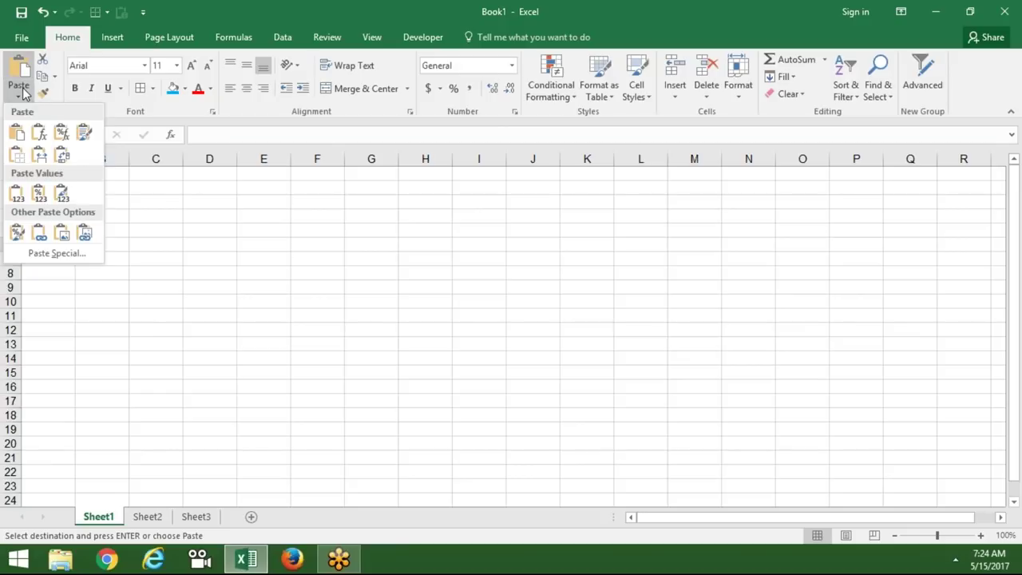
left_click(84, 237)
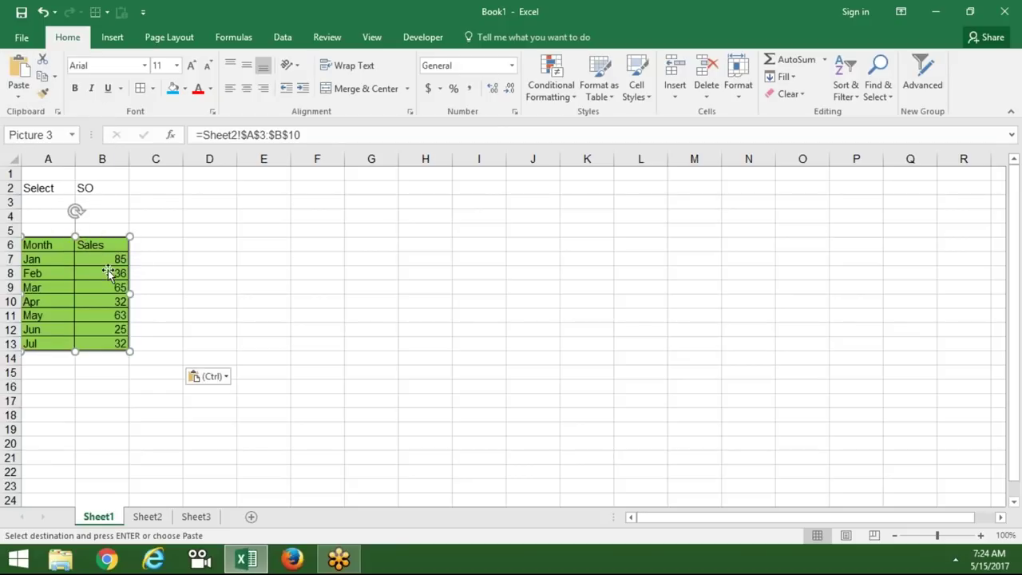
left_click_drag(105, 267, 168, 280)
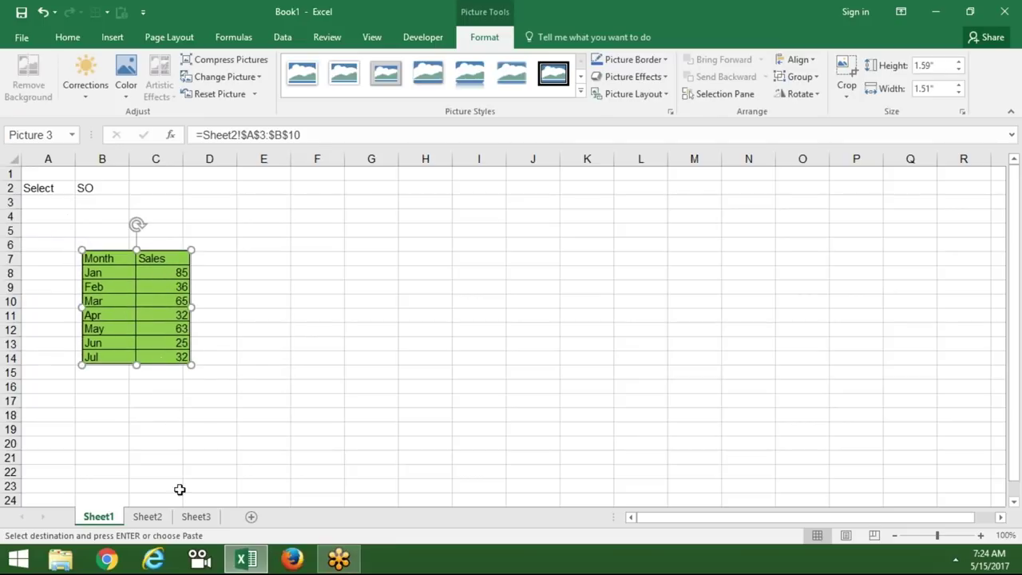
Change April's sales in Sheet2 B7 to 320, then return to Sheet1.
left_click(158, 517)
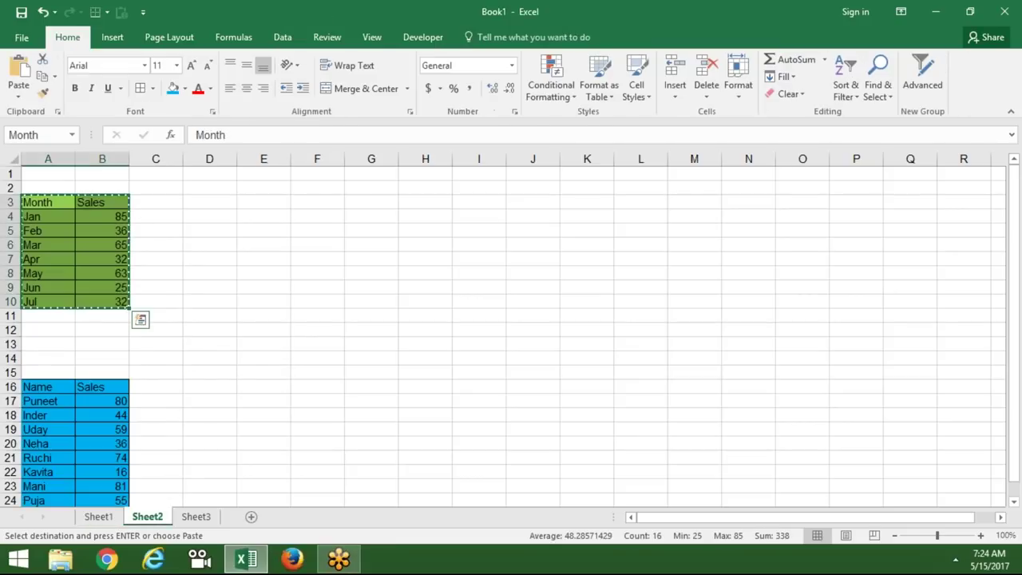
left_click(109, 260)
type("320")
key("Return")
left_click(98, 517)
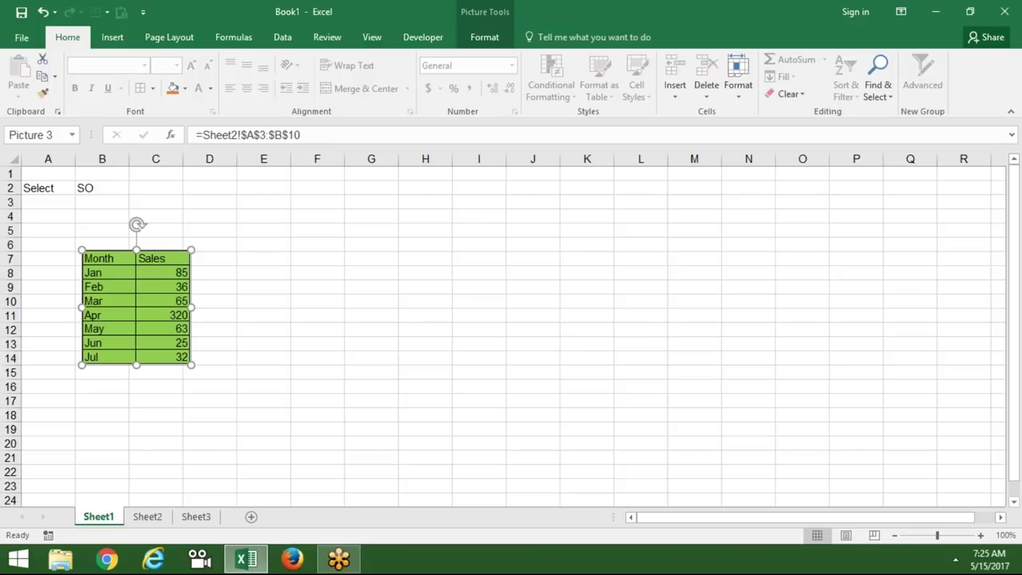
Replace the linked picture's Sheet2 range reference with =SO.
left_click(229, 299)
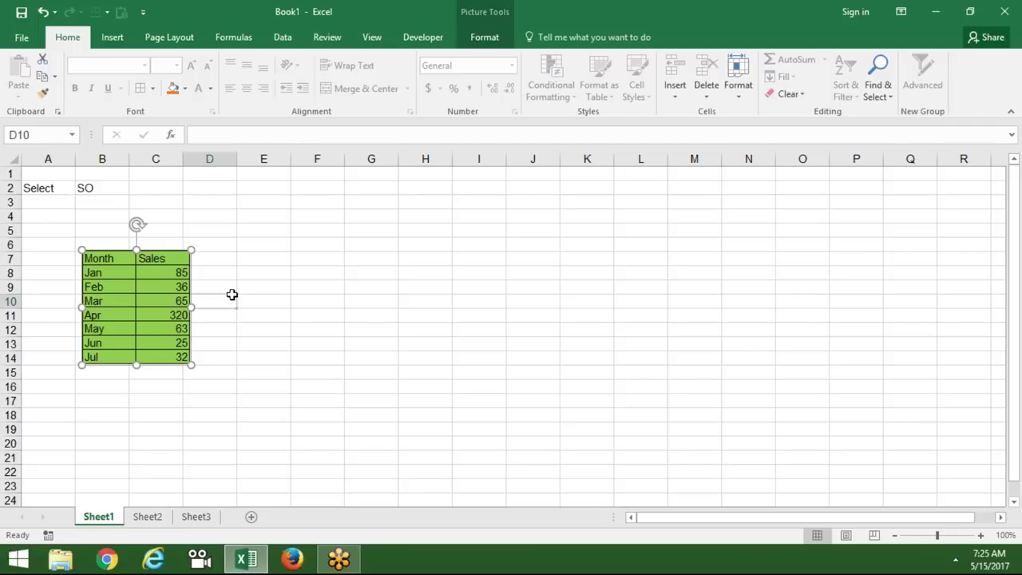
left_click(176, 315)
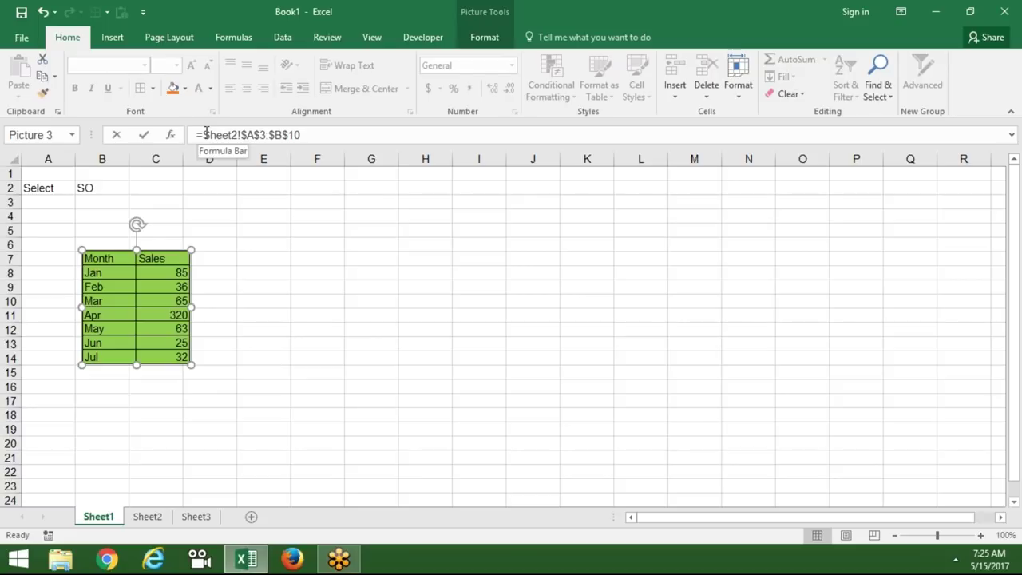
left_click_drag(202, 135, 339, 150)
key("ctrl+c")
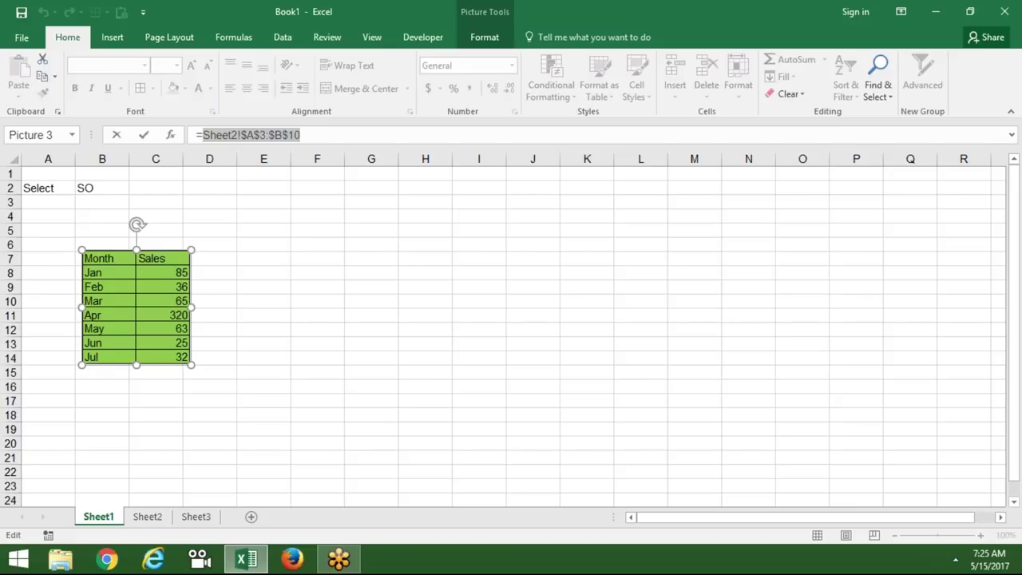
type("SO")
key("Return")
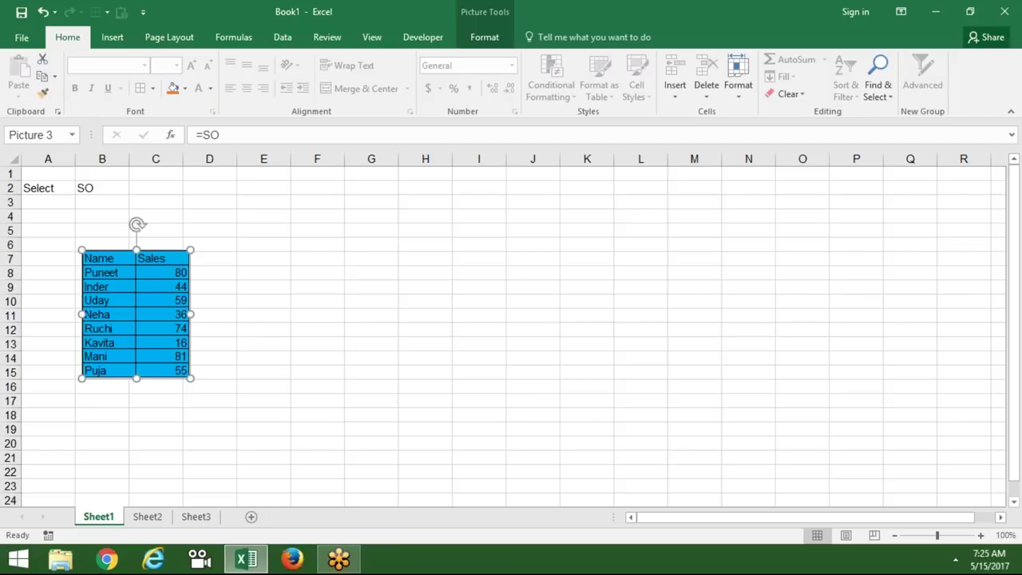
Change the picture's reference from =SO to =Month.
left_click(287, 134)
key("BackSpace")
key("BackSpace")
type("Mon")
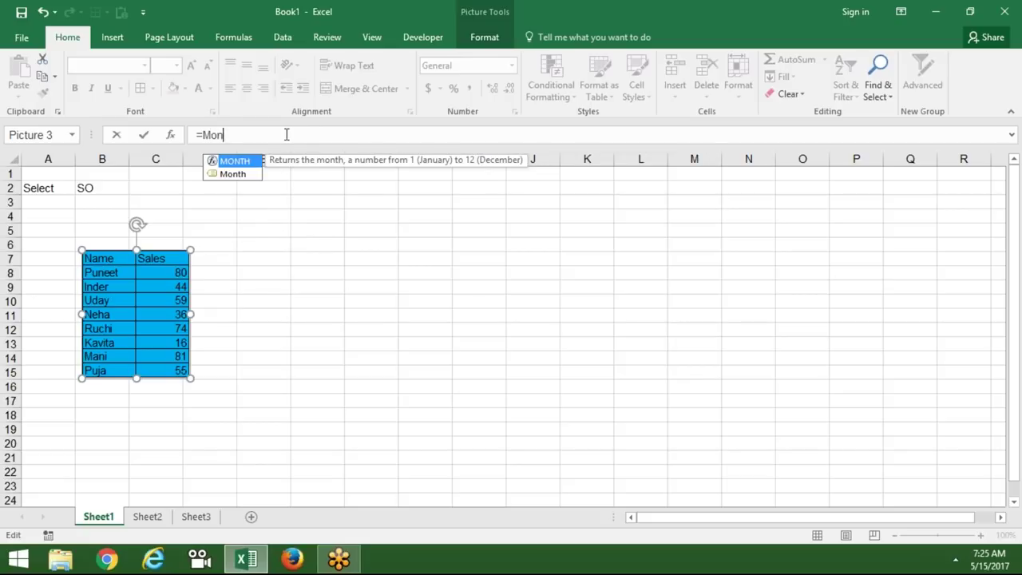
type("th")
key("Return")
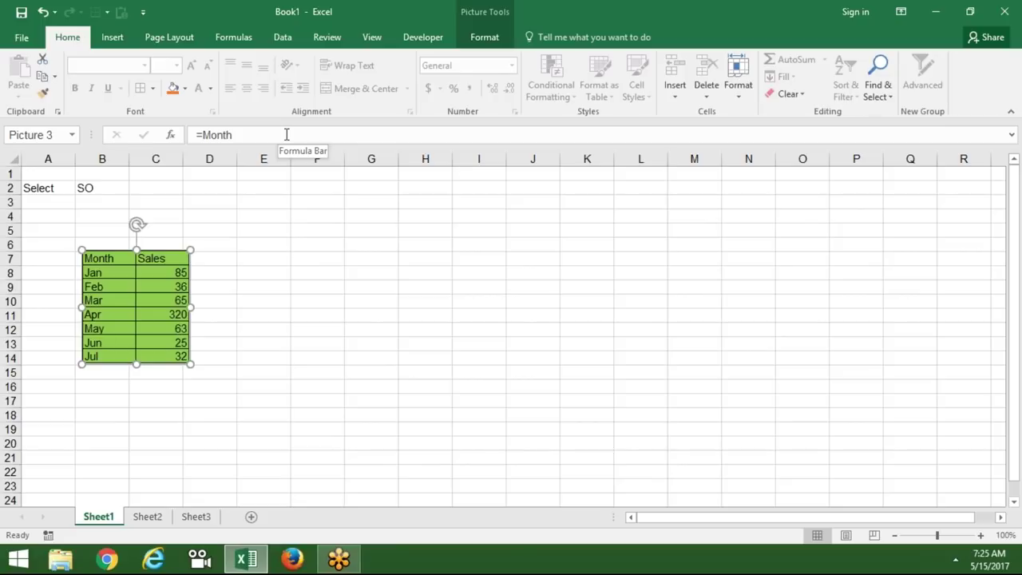
left_click(93, 191)
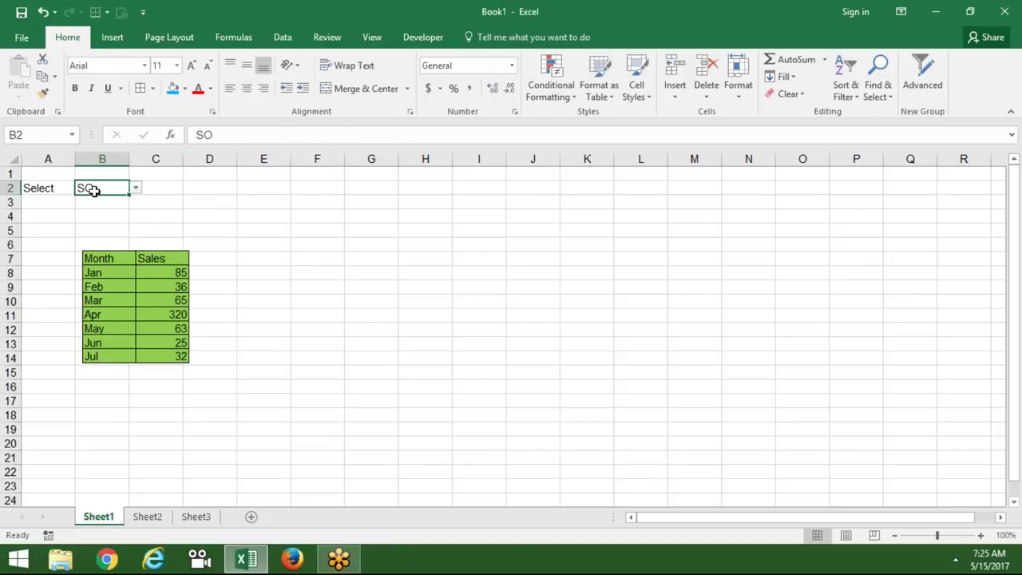
Select the linked picture and highlight Month in its =Month formula.
left_click(129, 366)
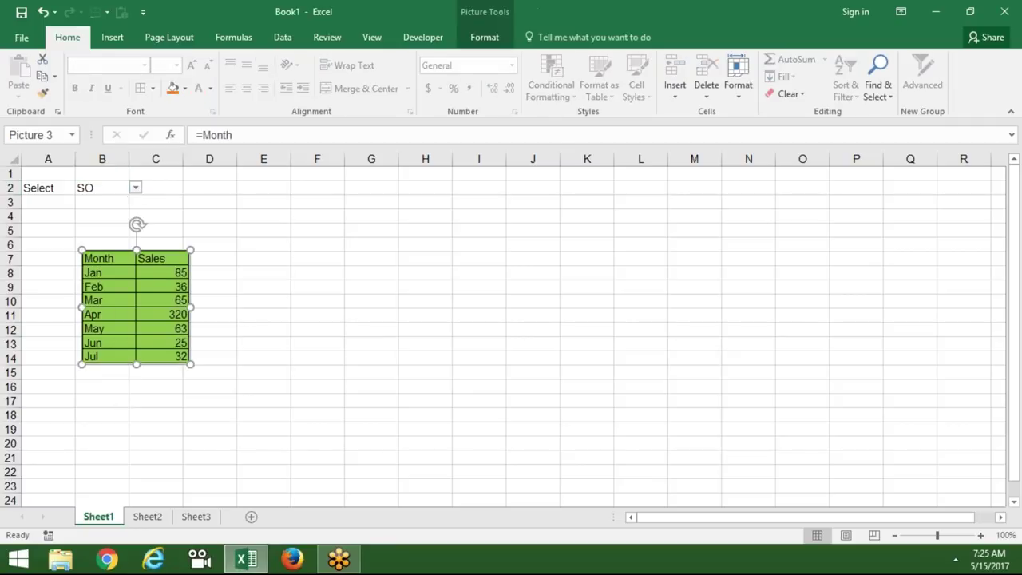
double_click(250, 135)
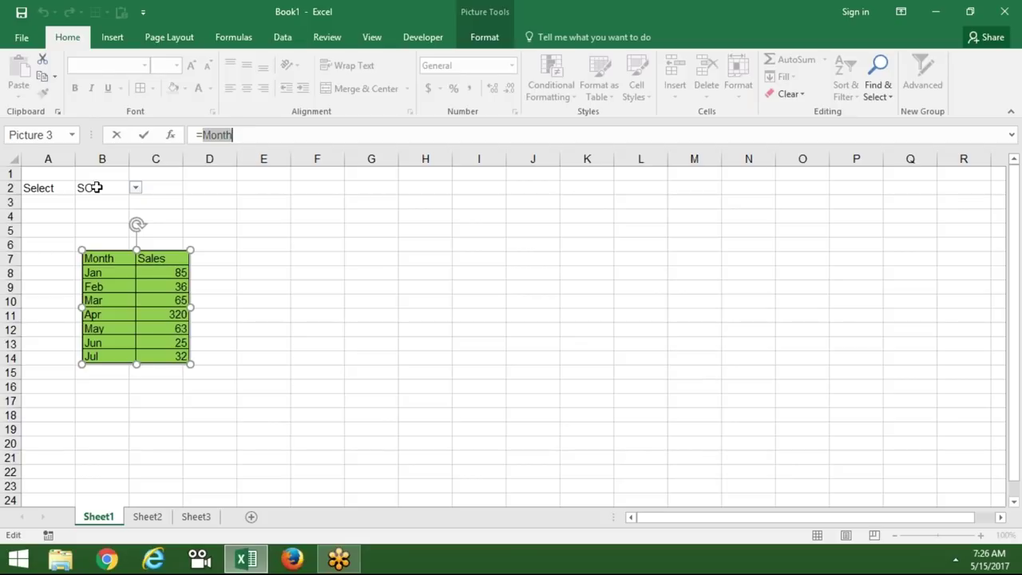
Change the linked picture's reference from =Month to =SO.
left_click(308, 231)
key("Escape")
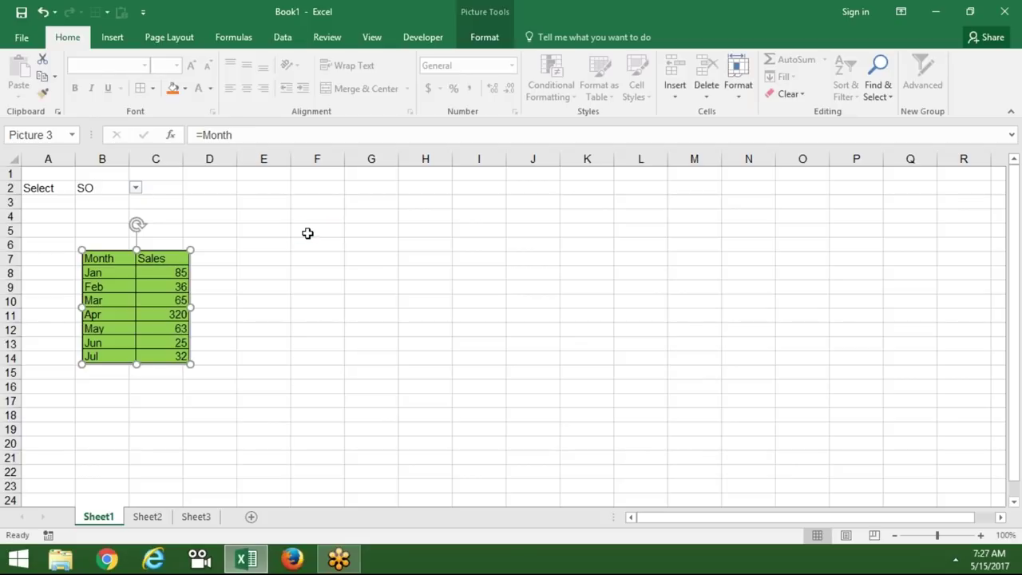
left_click(292, 287)
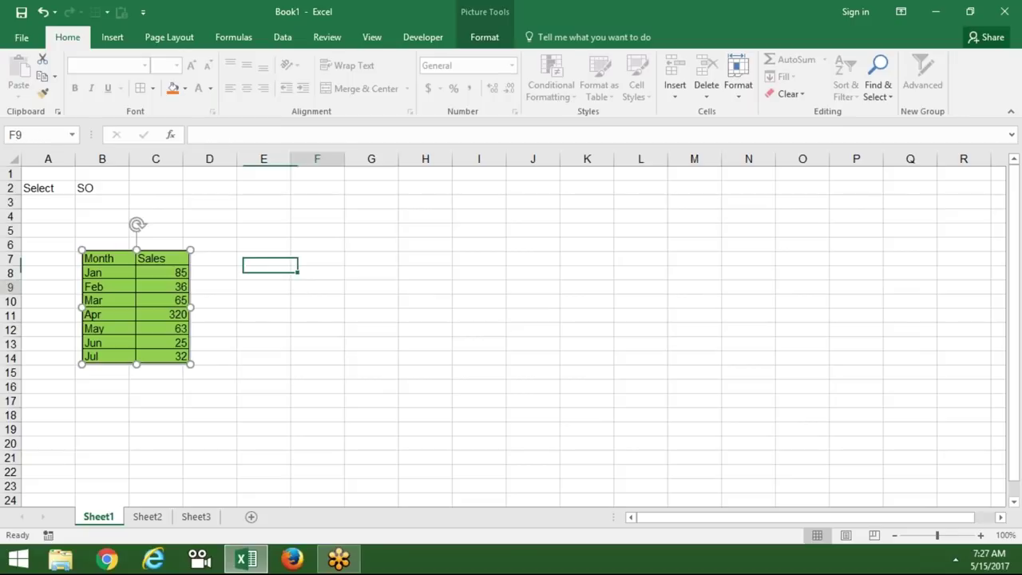
left_click(184, 282)
left_click(232, 135)
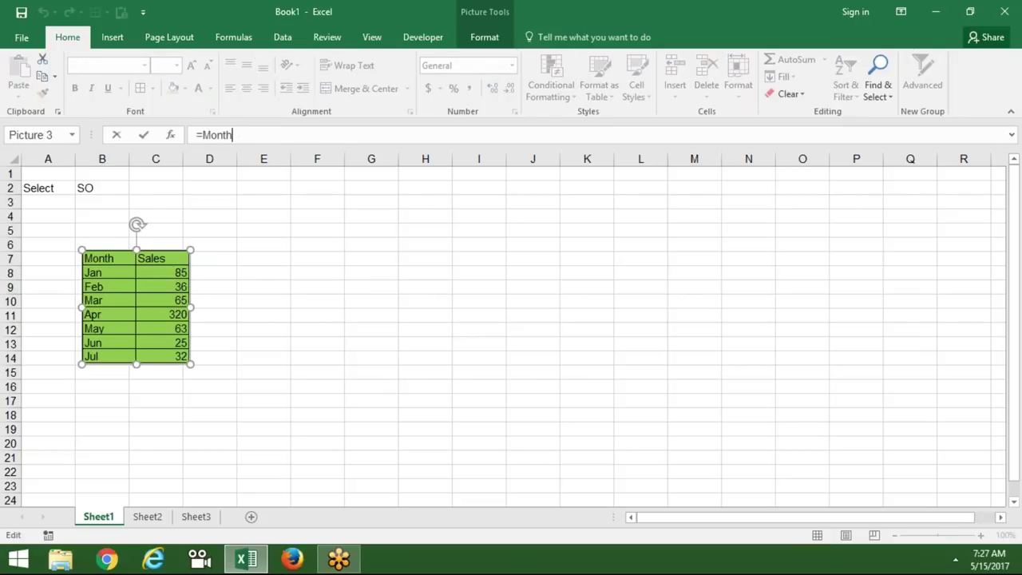
key("BackSpace")
key("BackSpace")
key("BackSpace")
key("BackSpace")
key("BackSpace")
type("SO")
key("Return")
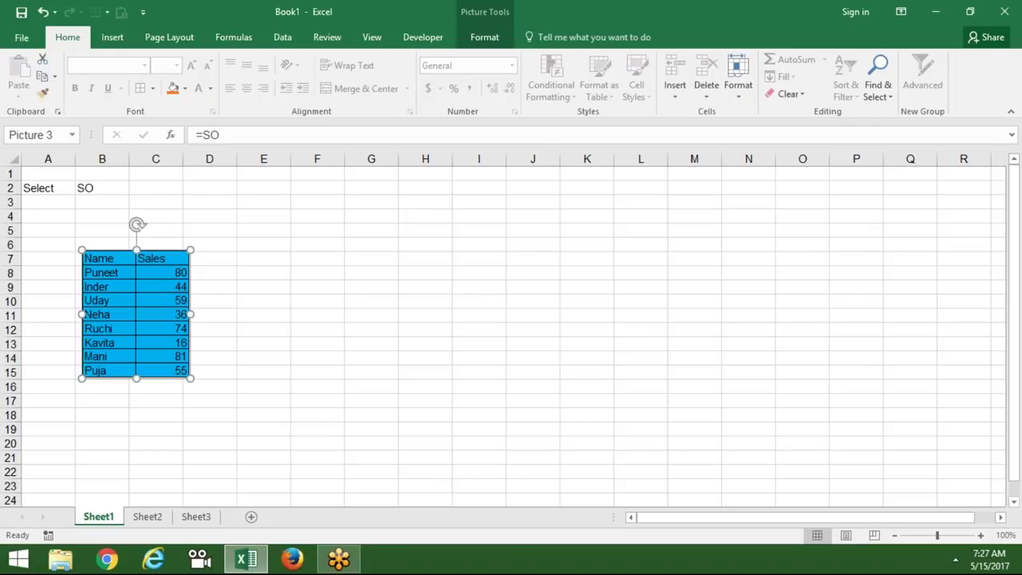
Switch to Sheet2 and back, then reselect the picture to check the Name/Sales table.
left_click(152, 517)
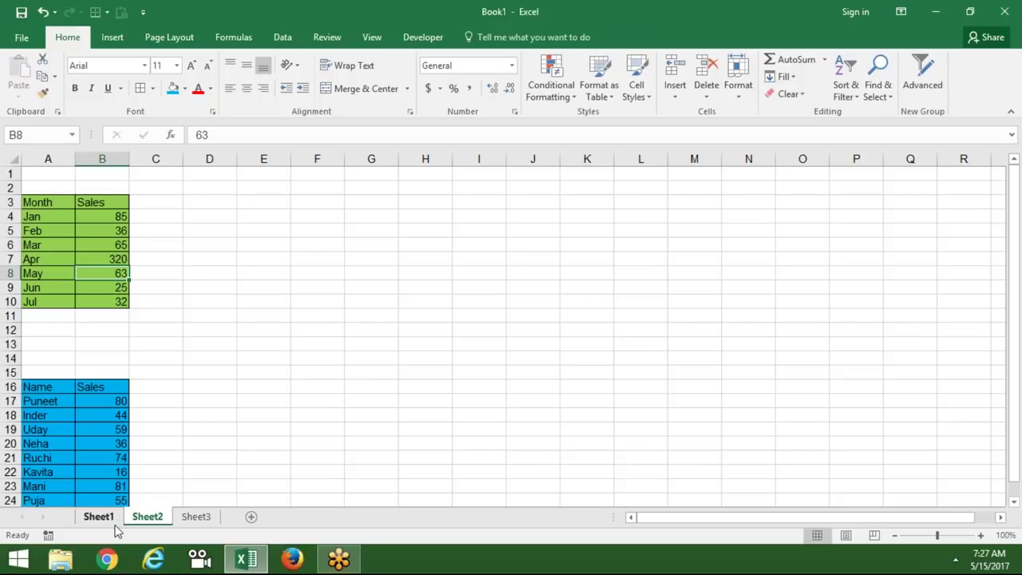
left_click(115, 524)
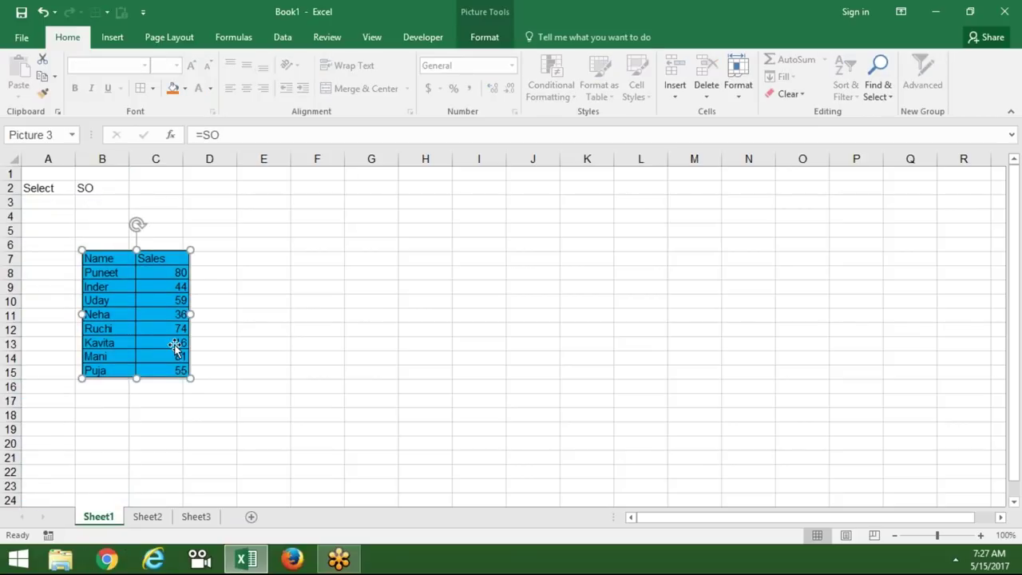
left_click(251, 300)
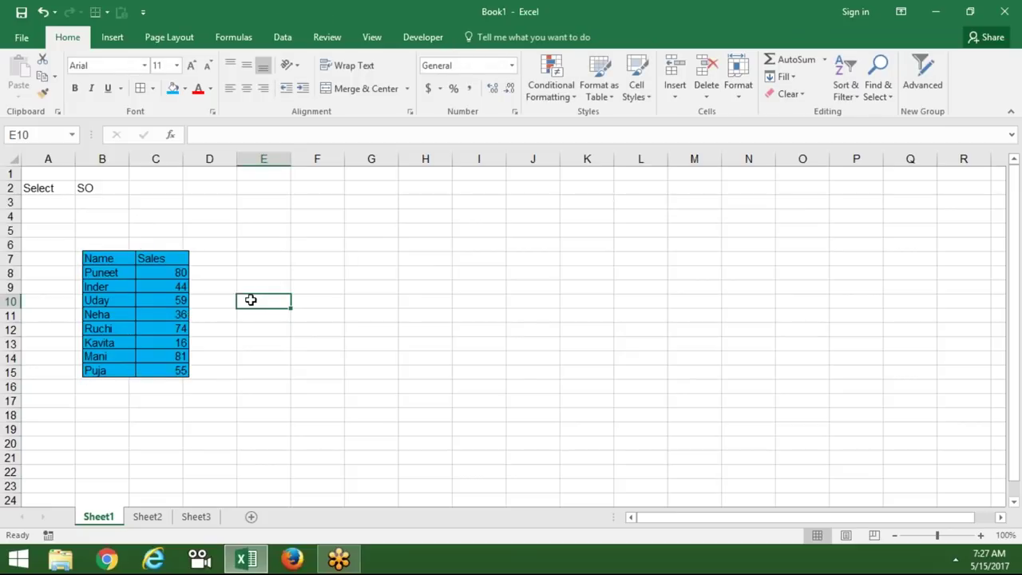
left_click(183, 283)
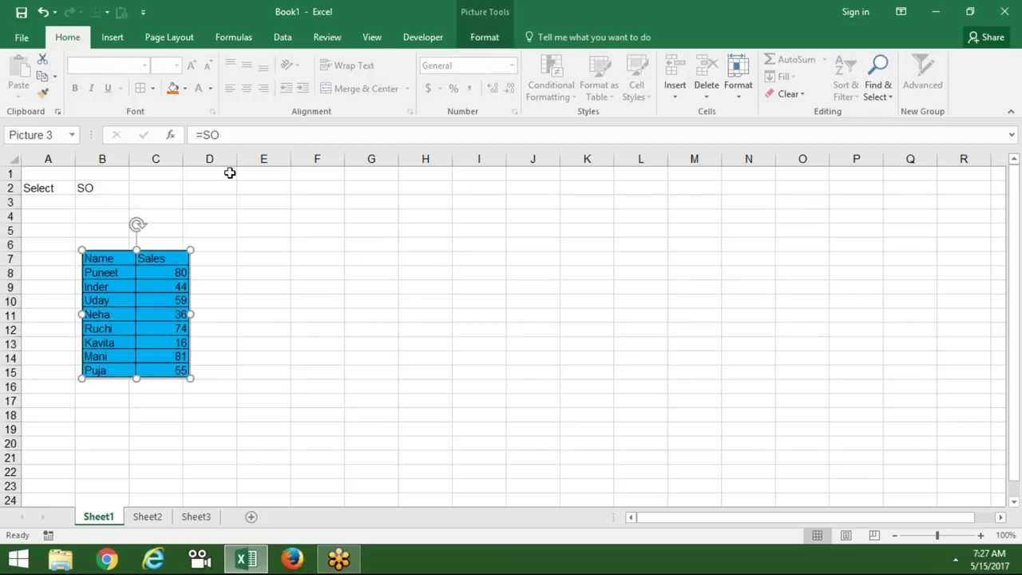
left_click(247, 243)
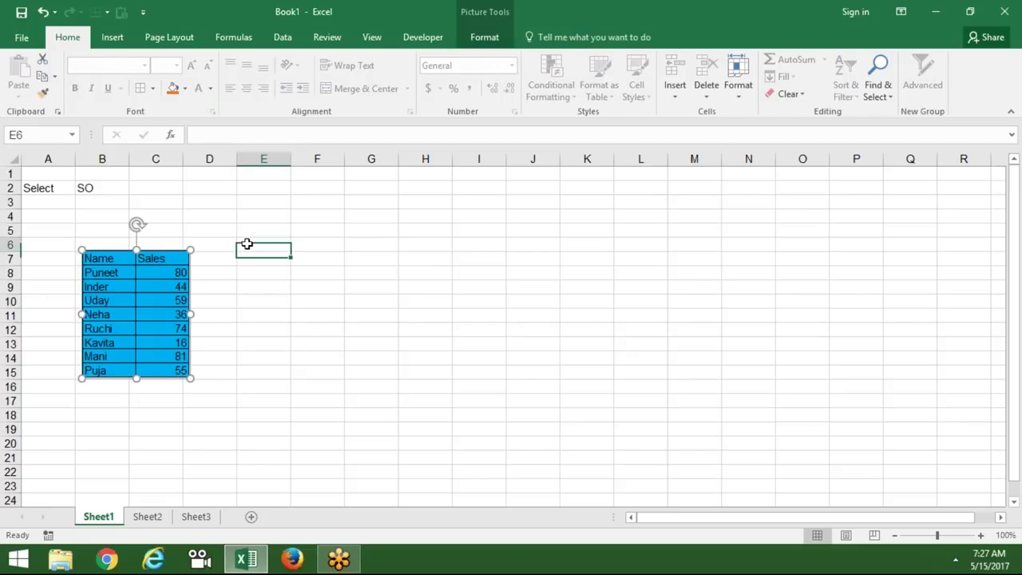
Test B2's dropdown by choosing Month, then set it back to SO.
left_click(125, 188)
left_click(135, 189)
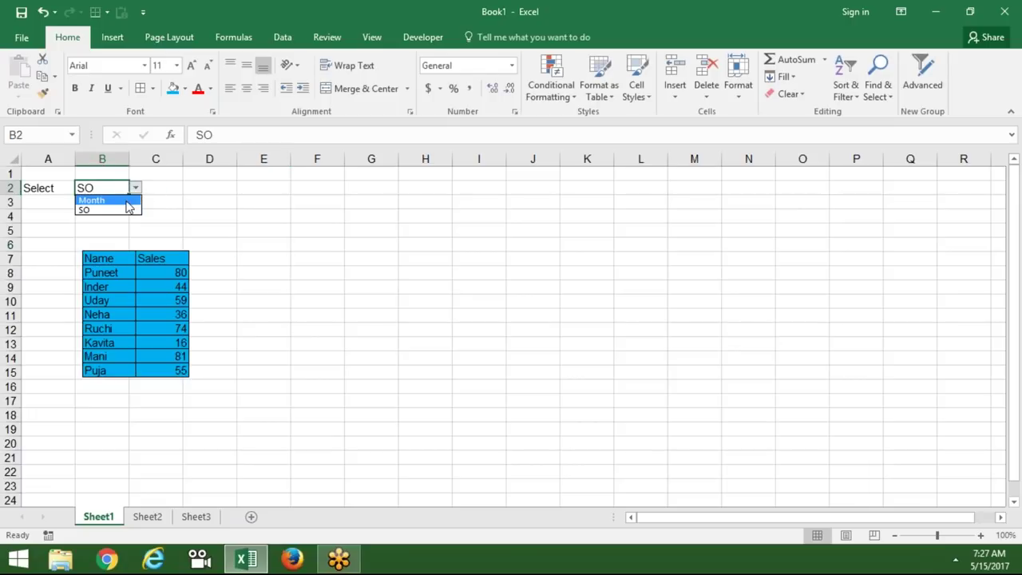
left_click(126, 201)
left_click(135, 189)
key("Escape")
left_click(135, 188)
left_click(130, 213)
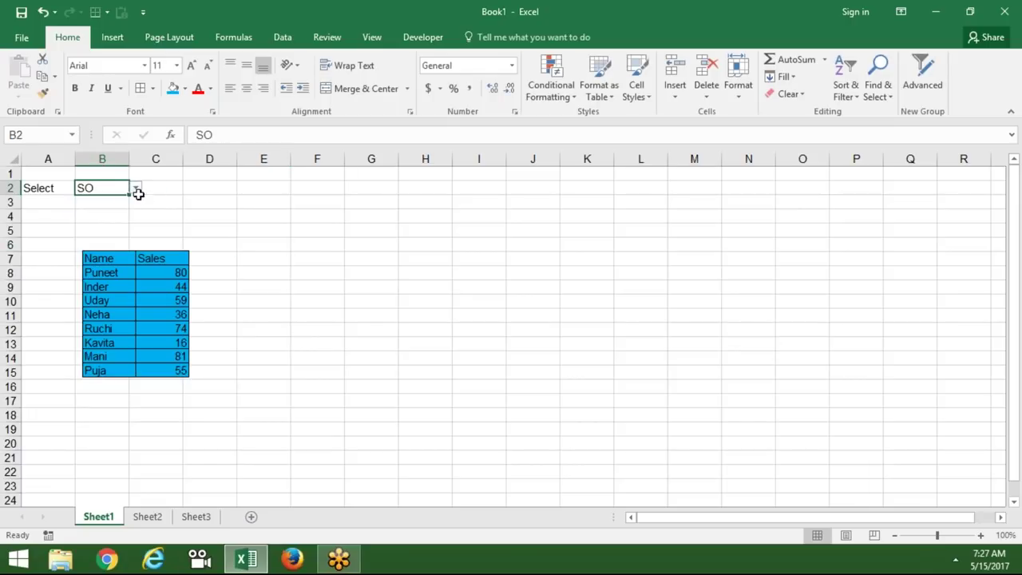
Point the linked picture's reference at cell B2 instead of SO.
left_click(136, 274)
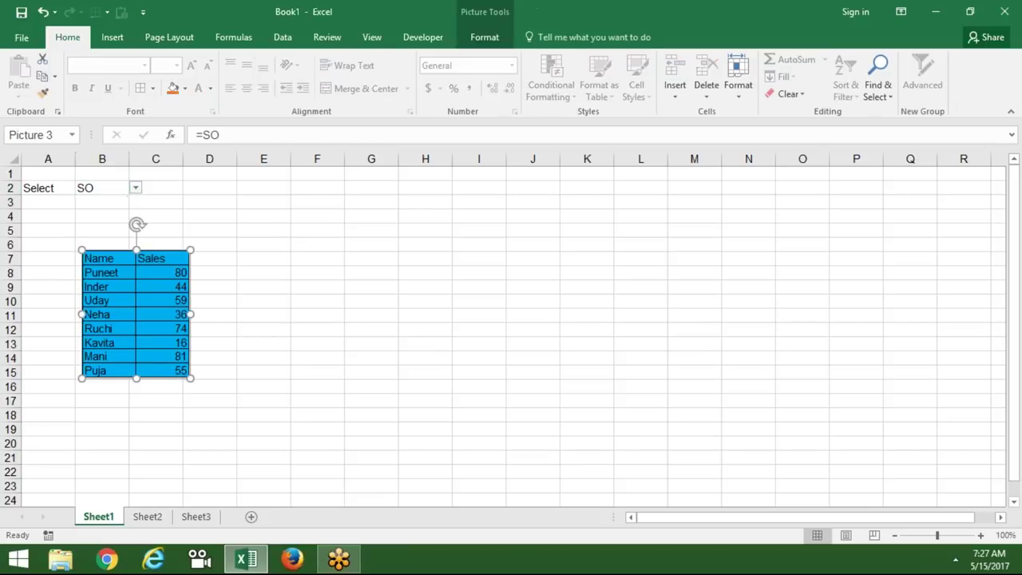
left_click(218, 136)
key("BackSpace")
key("BackSpace")
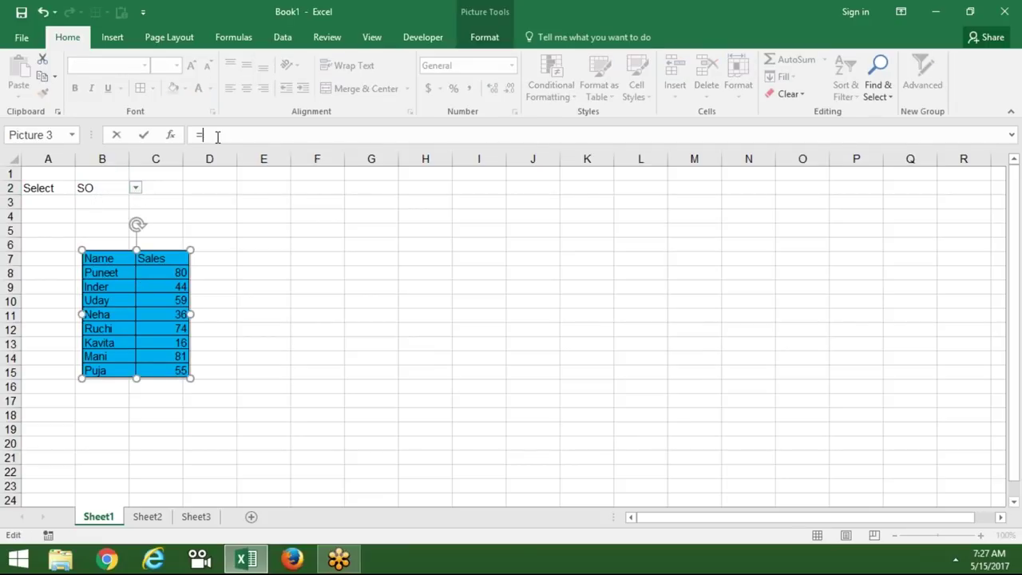
left_click(91, 190)
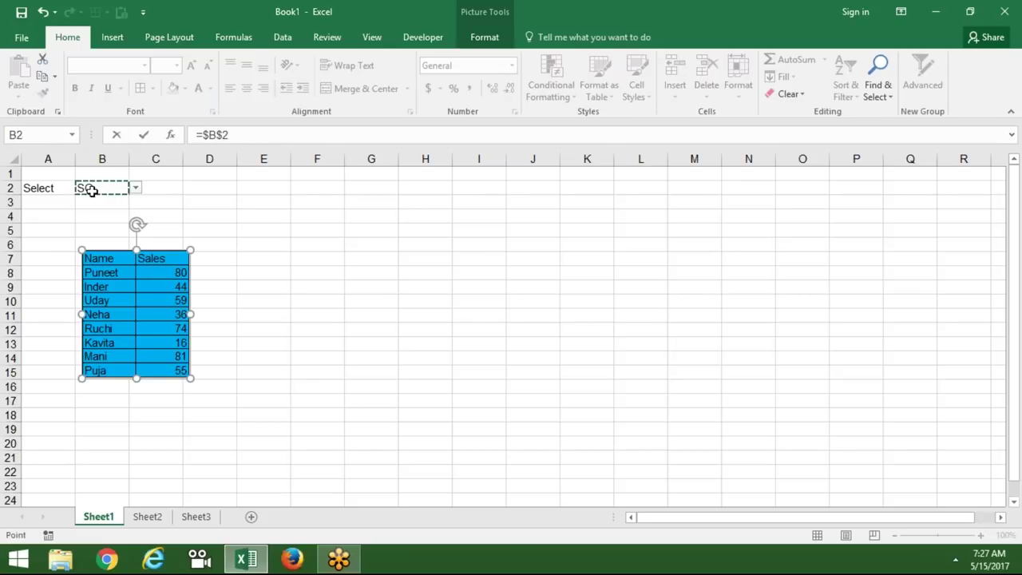
key("Return")
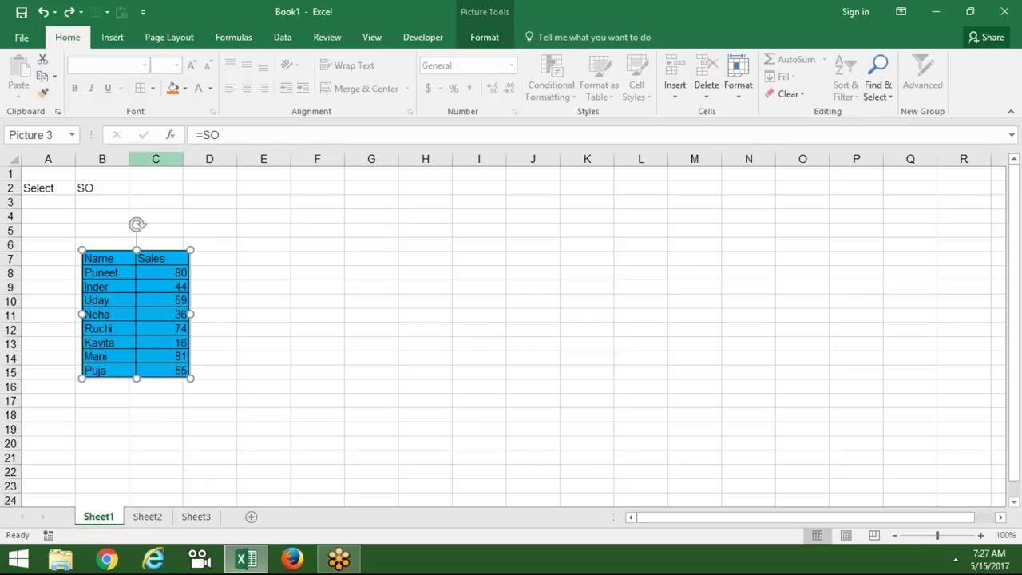
Back on Sheet1, confirm the linked picture's formula still reads =SO, without changing it.
left_click(155, 502)
left_click(147, 516)
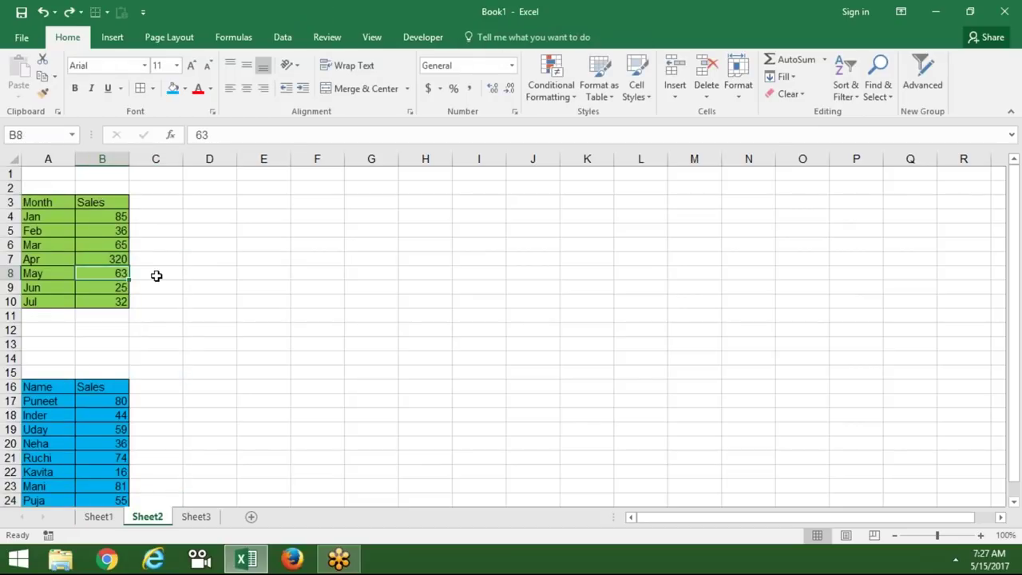
left_click(100, 518)
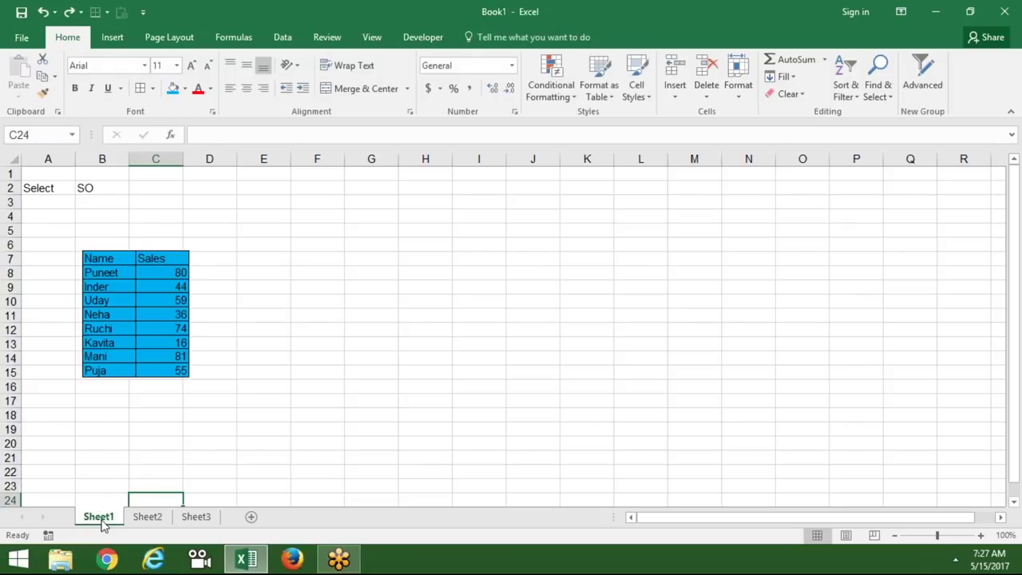
left_click(103, 187)
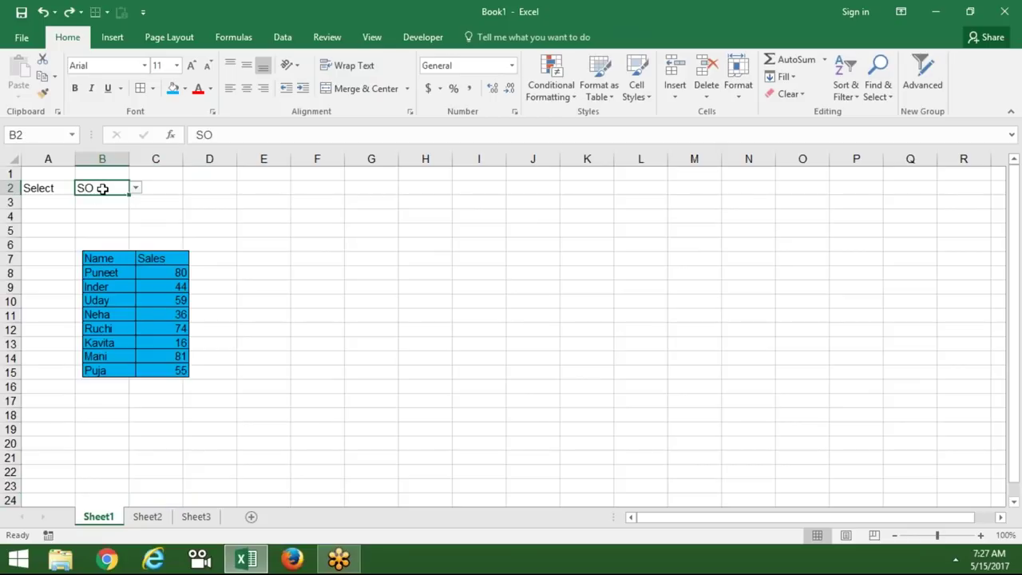
left_click(134, 311)
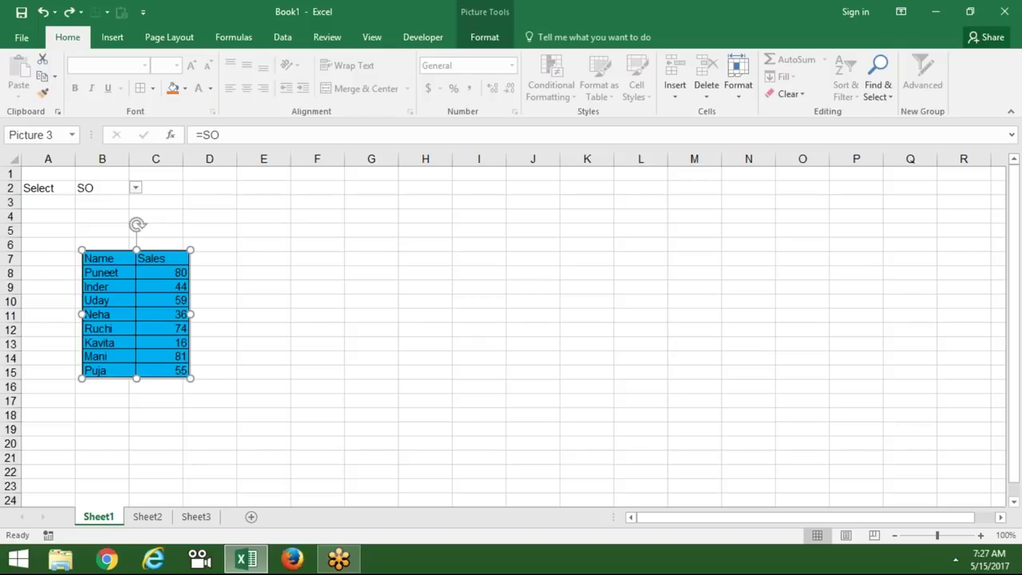
left_click(88, 187)
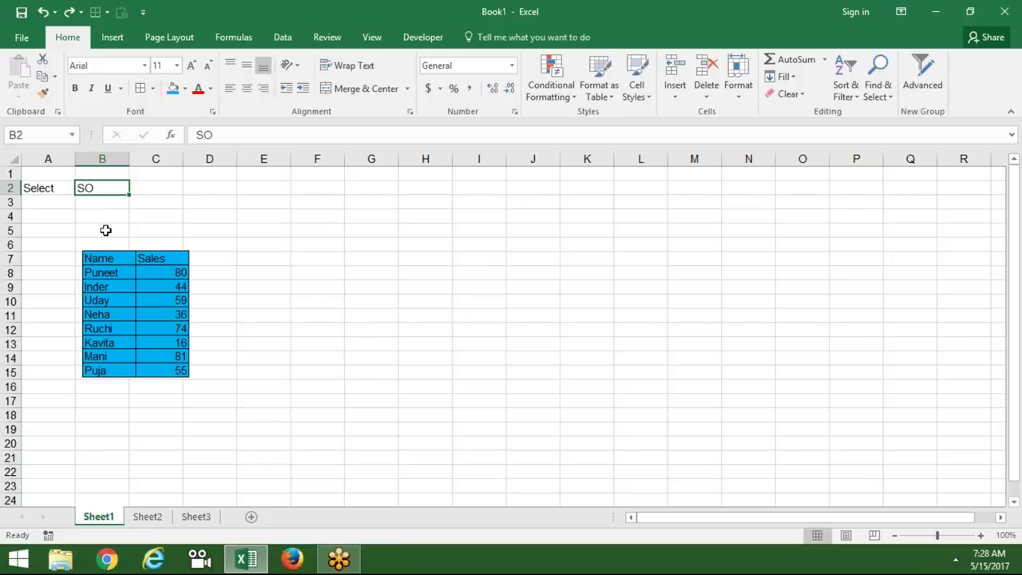
left_click(120, 270)
left_click(241, 132)
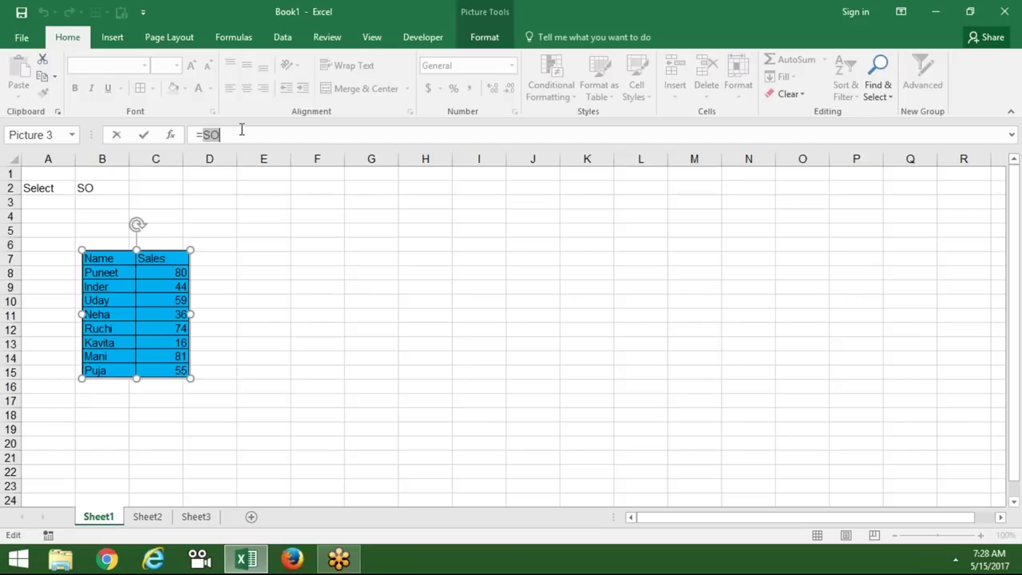
key("Escape")
left_click(425, 159)
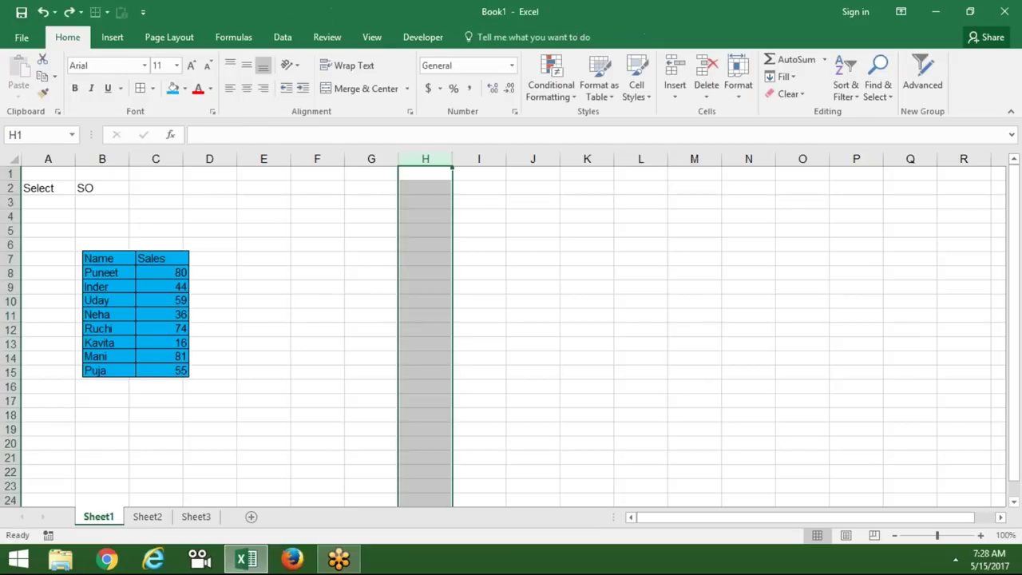
Define the name DD with the formula =INDIRECT(Sheet1!$B$2), replacing the default F2 reference.
left_click(318, 188)
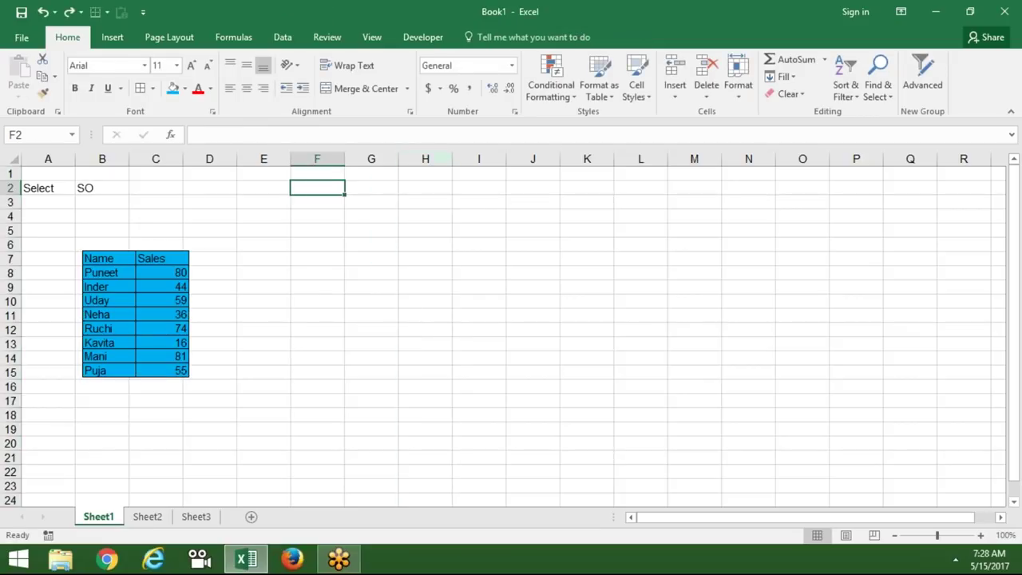
left_click(241, 31)
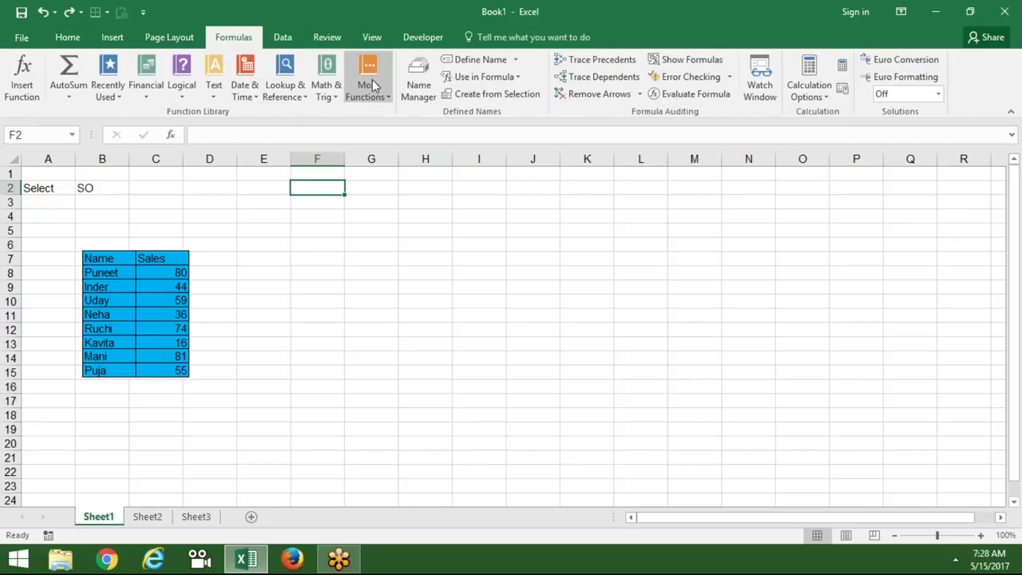
left_click(471, 59)
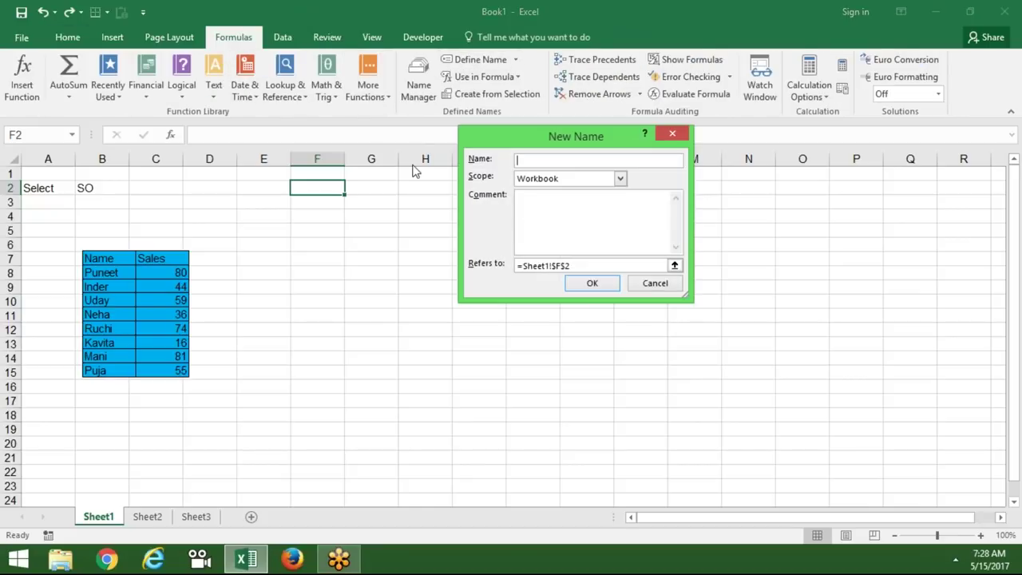
type("DD")
left_click(607, 265)
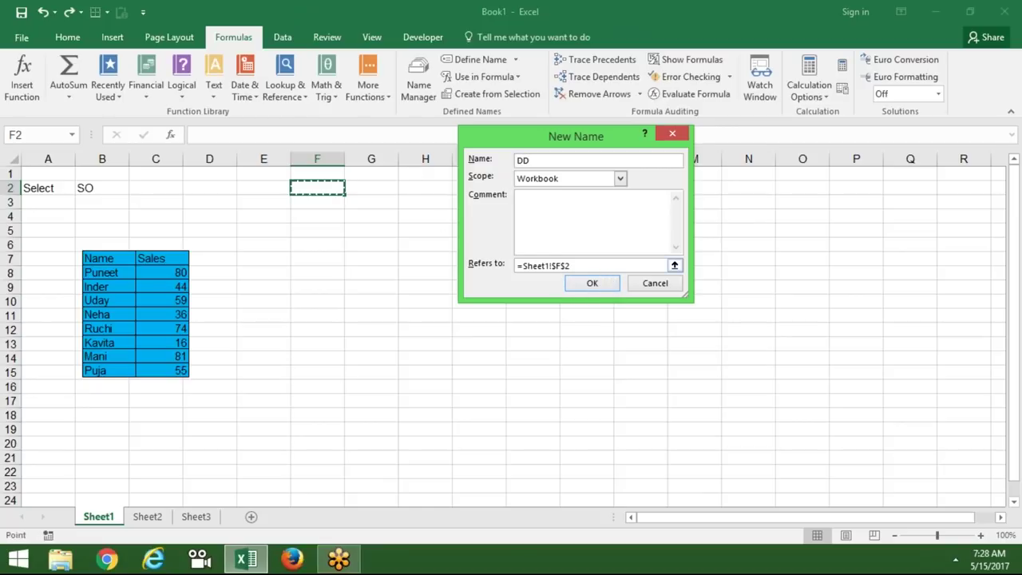
key("BackSpace")
key("BackSpace")
key("BackSpace")
key("BackSpace")
key("BackSpace")
key("BackSpace")
key("BackSpace")
key("BackSpace")
key("BackSpace")
key("BackSpace")
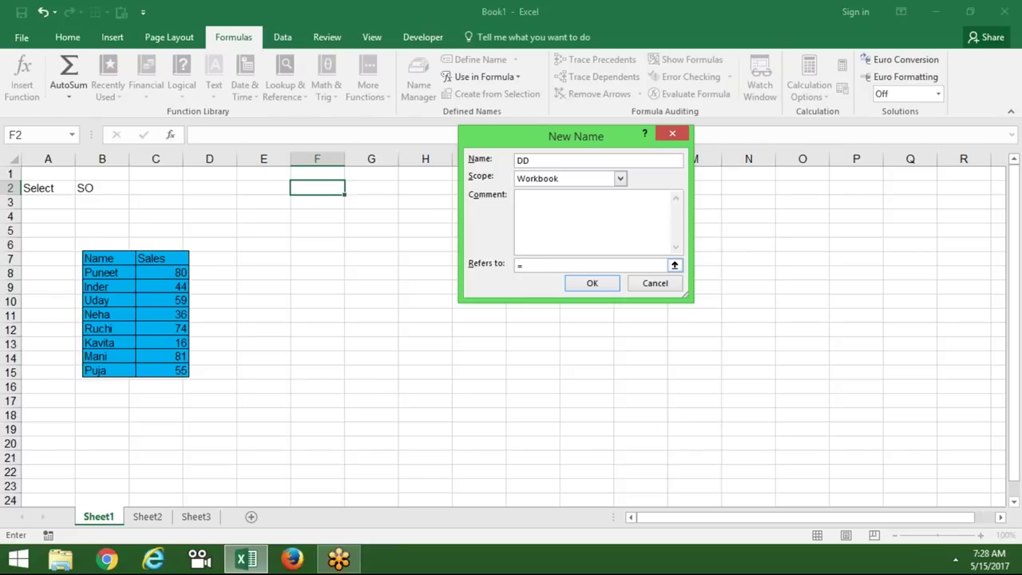
type("indr")
type("ire")
type("ct")
type("(")
left_click(108, 188)
type(")")
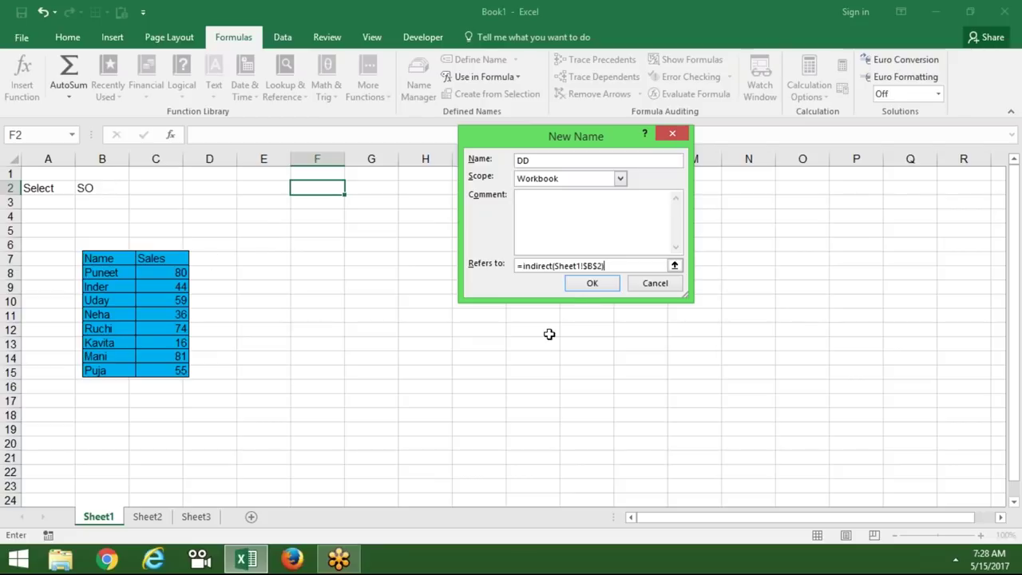
left_click(590, 285)
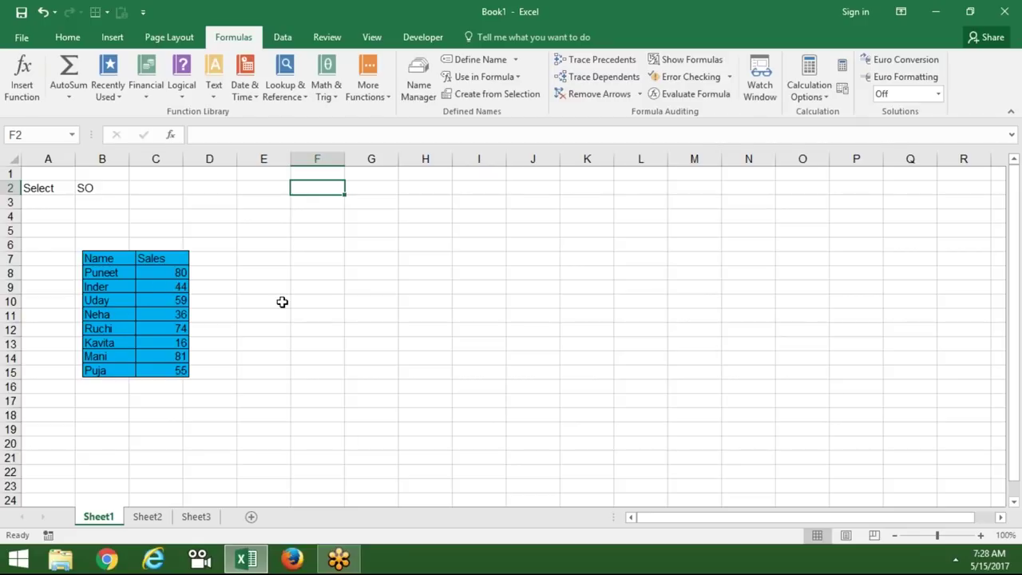
left_click(149, 520)
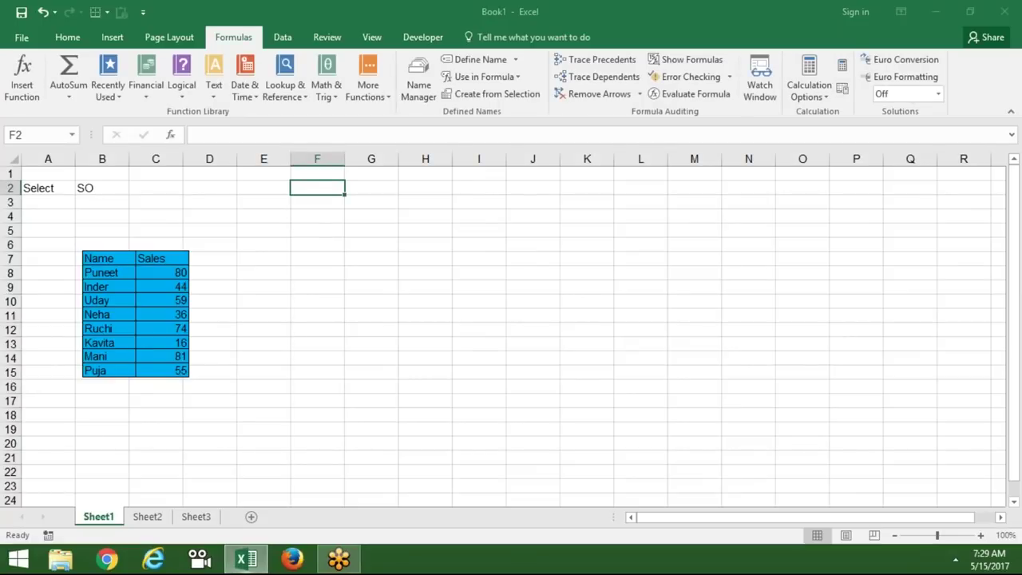
Change the linked table picture's formula from =SO to =DD.
left_click(141, 270)
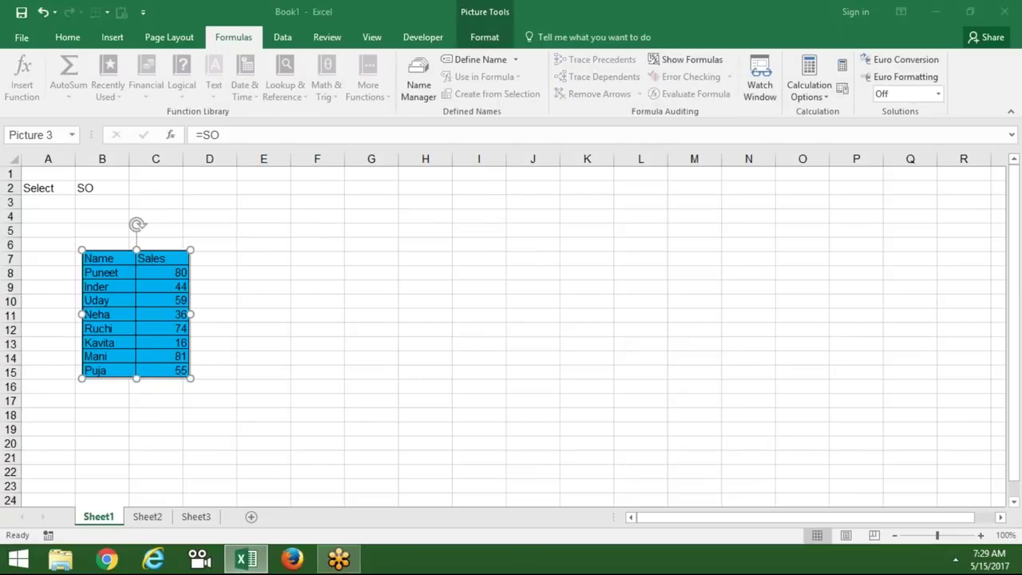
left_click(250, 133)
key("BackSpace")
key("BackSpace")
type("DD")
key("Return")
Test the B2 dropdown by switching between Month and SO, ending on SO.
left_click(103, 187)
left_click(135, 188)
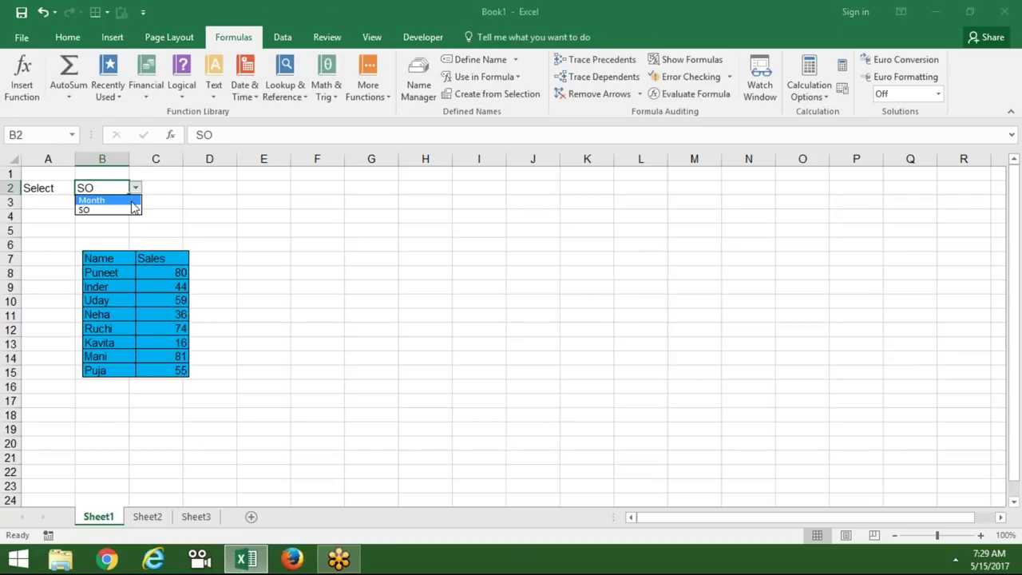
left_click(99, 200)
left_click(137, 190)
left_click(132, 210)
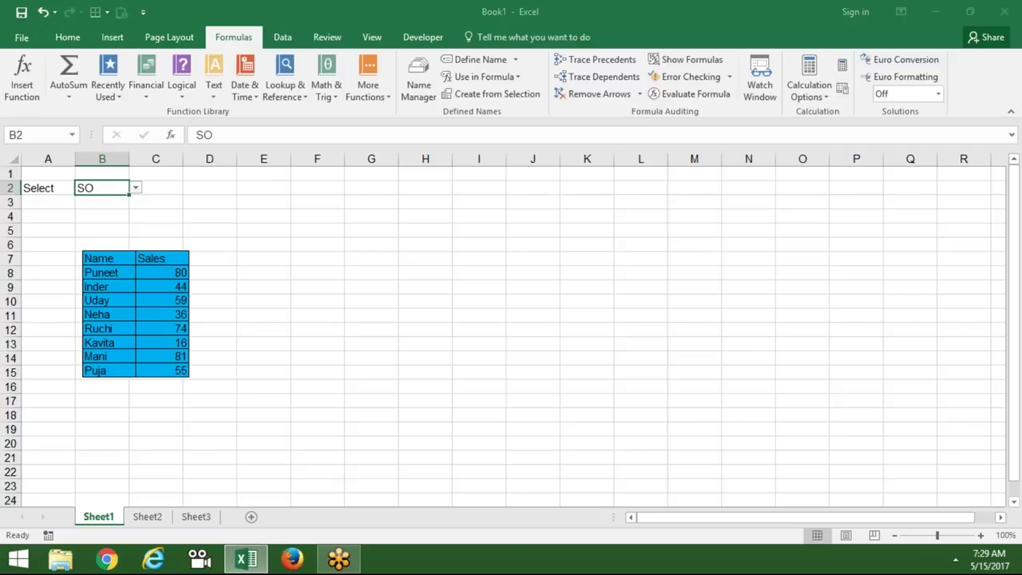
left_click(136, 187)
left_click(132, 200)
left_click(137, 189)
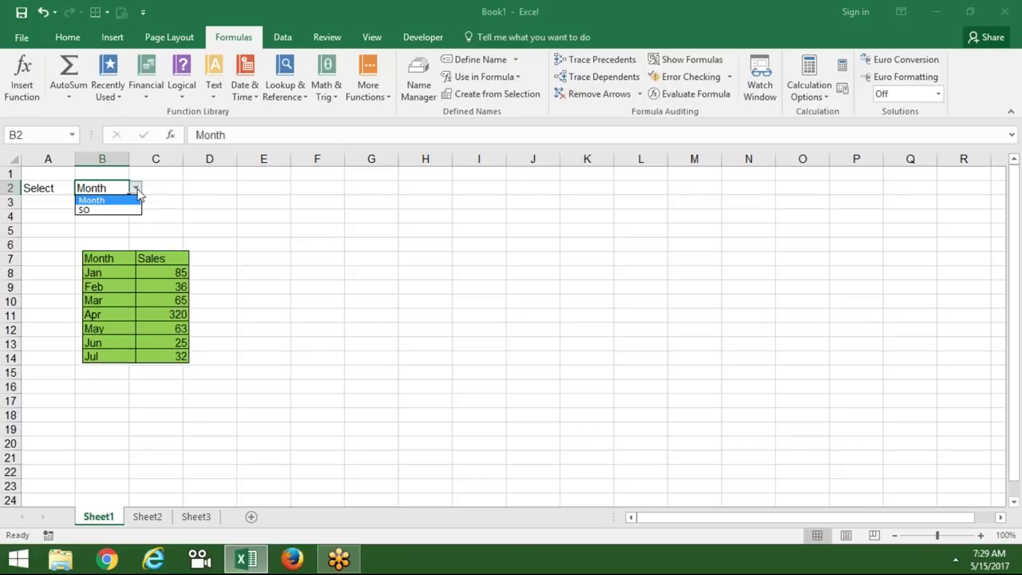
left_click(135, 209)
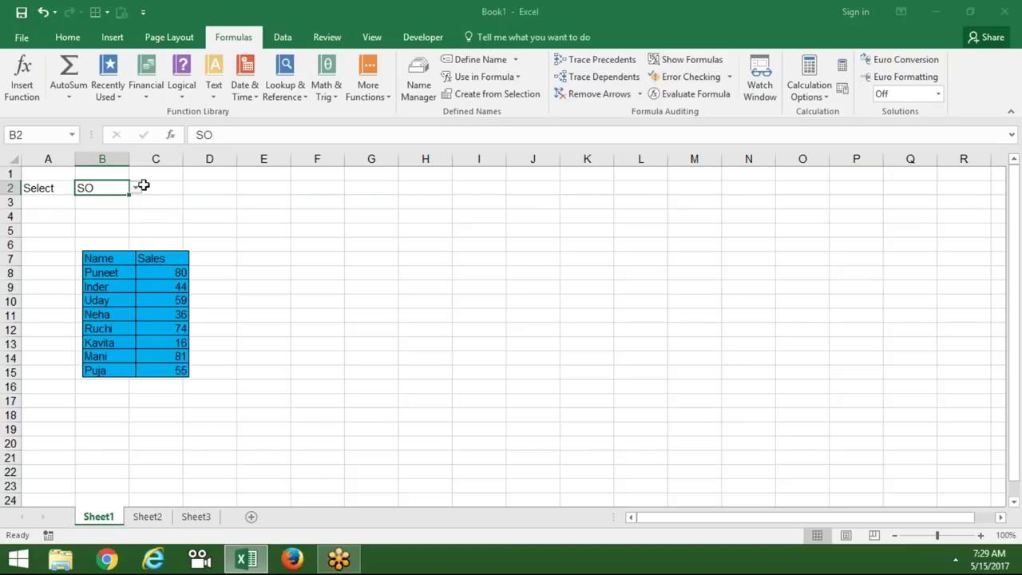
Check the picture's =DD formula and glance at the source tables on Sheet2.
left_click(275, 252)
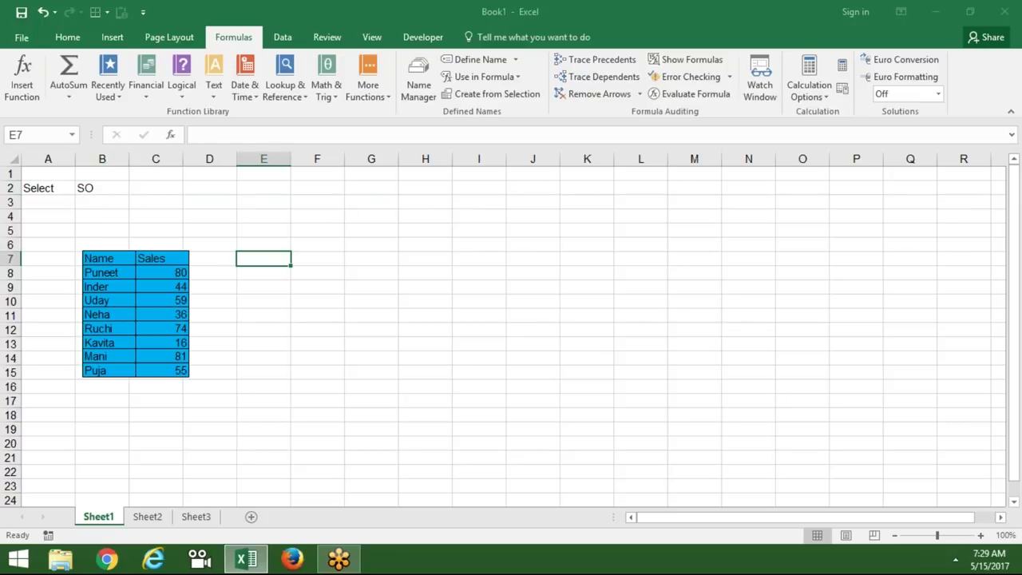
left_click(150, 294)
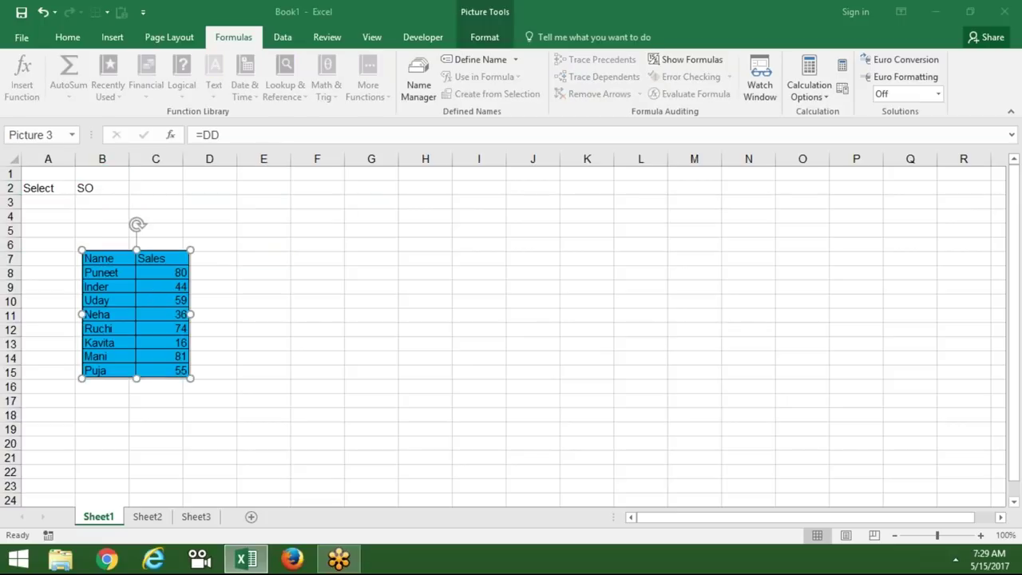
left_click(223, 135)
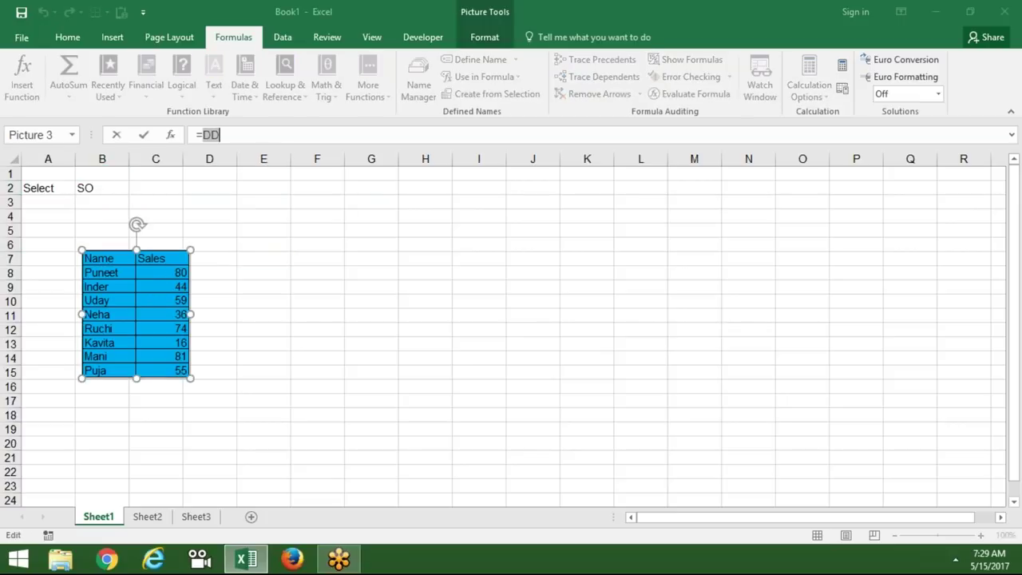
key("Escape")
left_click(80, 185)
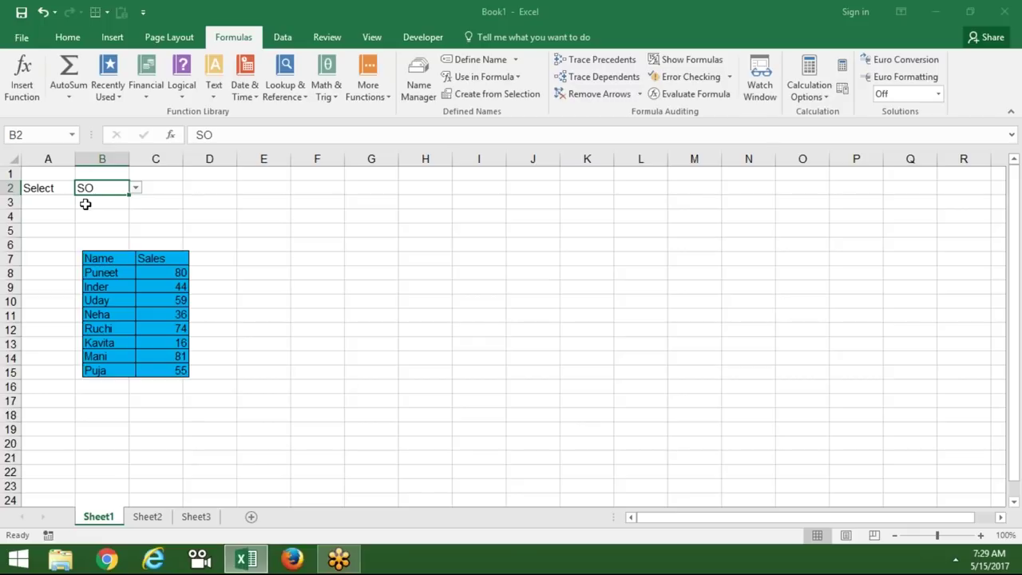
left_click(142, 517)
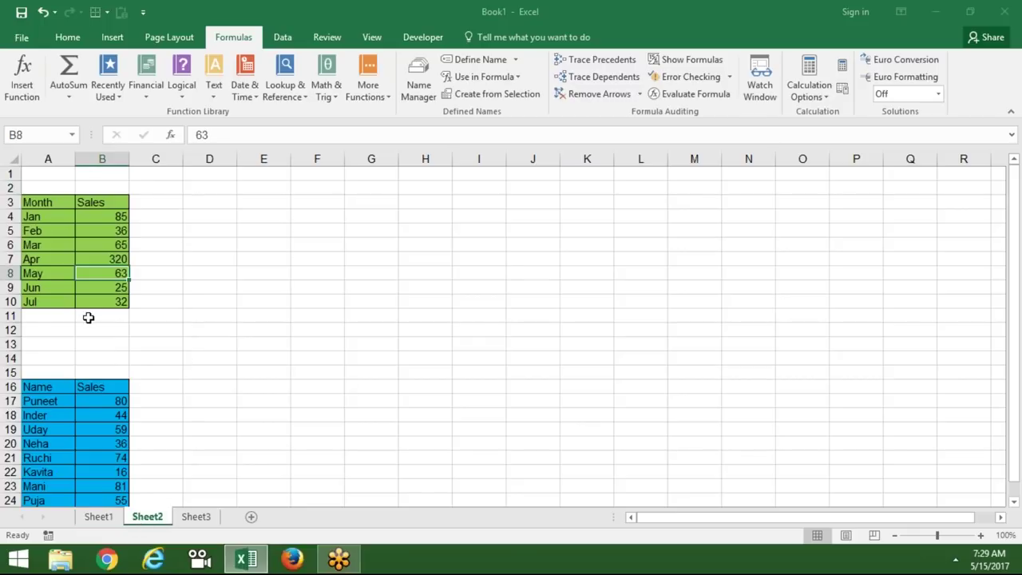
left_click(101, 517)
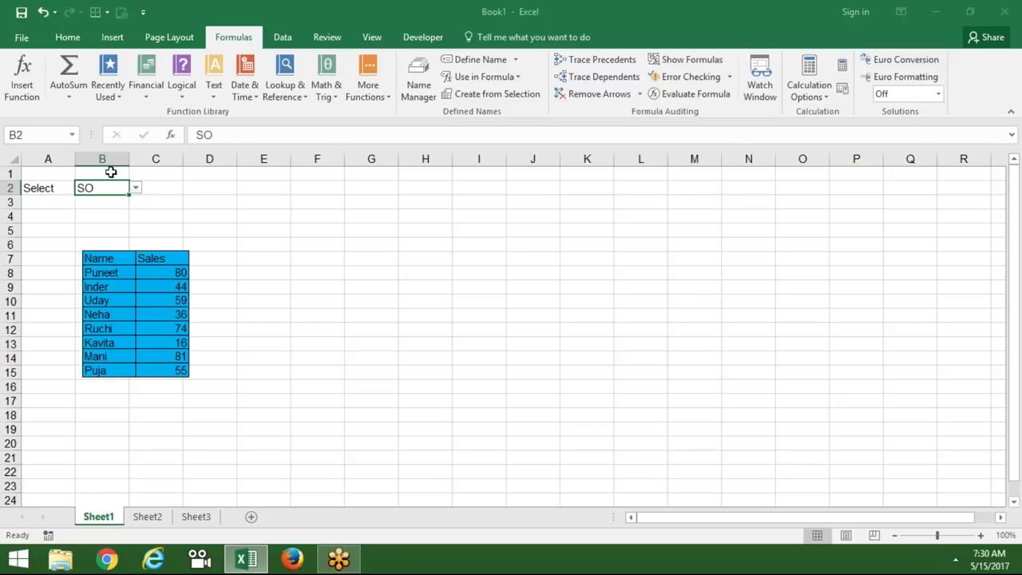
Back on Sheet1, open Name Manager to list the defined names.
left_click(148, 271)
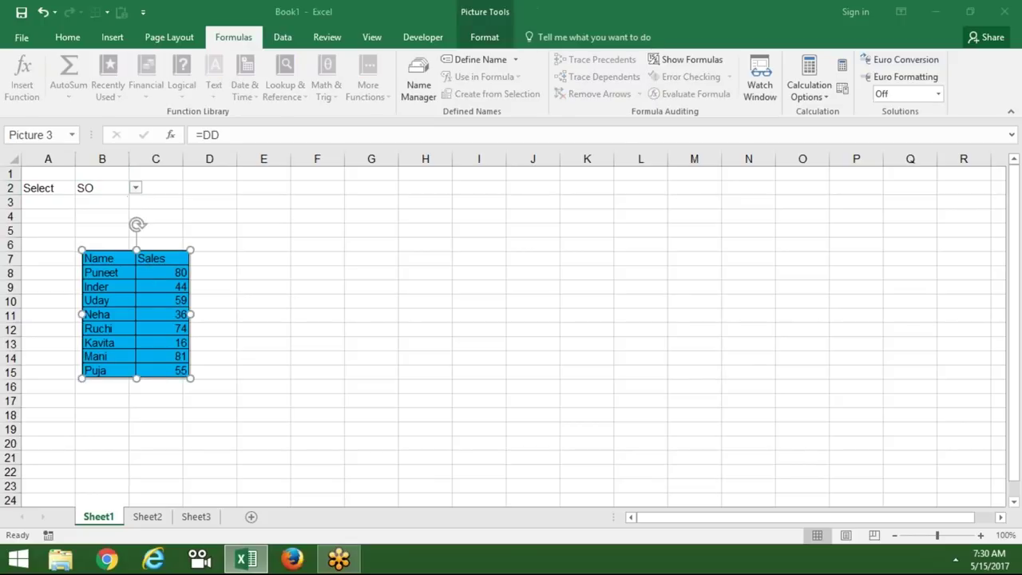
left_click(300, 252)
left_click(174, 262)
left_click(229, 215)
left_click(419, 112)
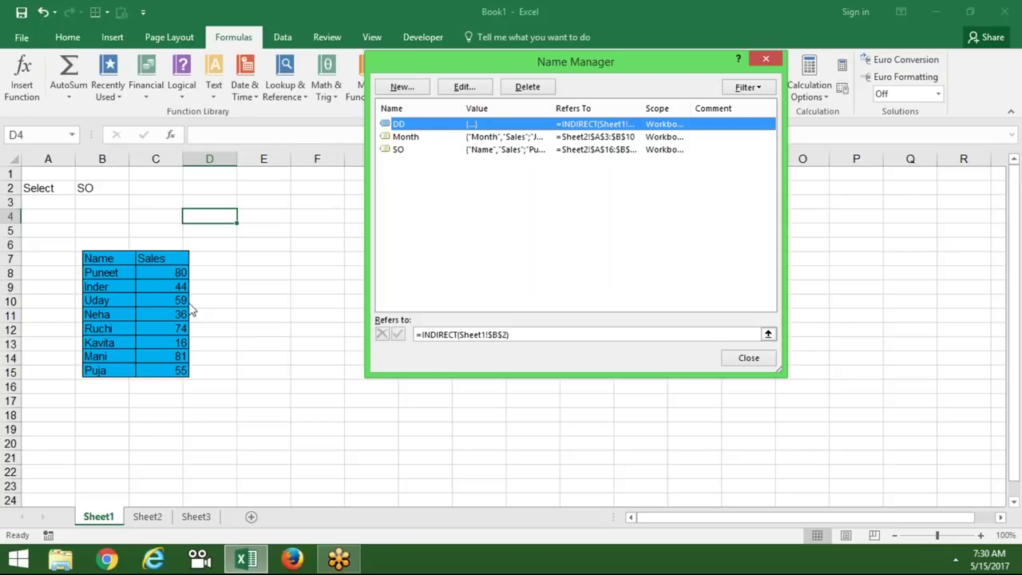
Review what DD, Month and SO refer to, close Name Manager, and go to Sheet3.
left_click(413, 153)
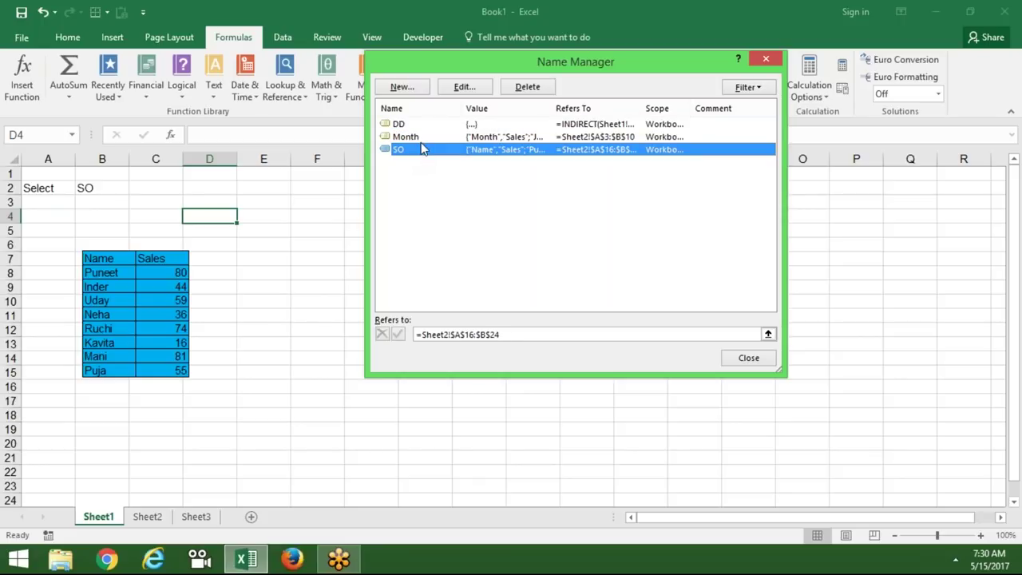
left_click(421, 140)
left_click(428, 123)
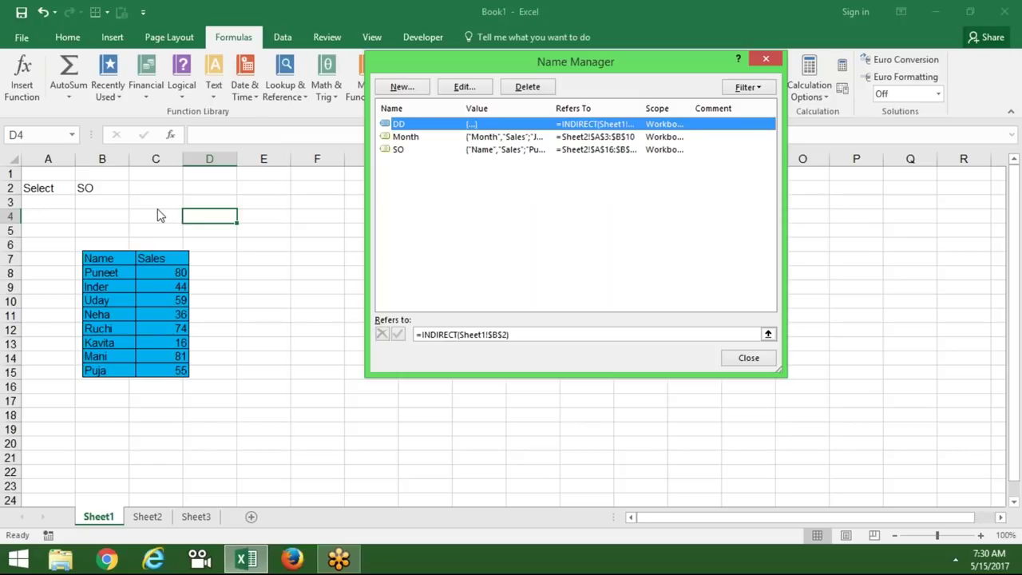
left_click(748, 360)
left_click(211, 515)
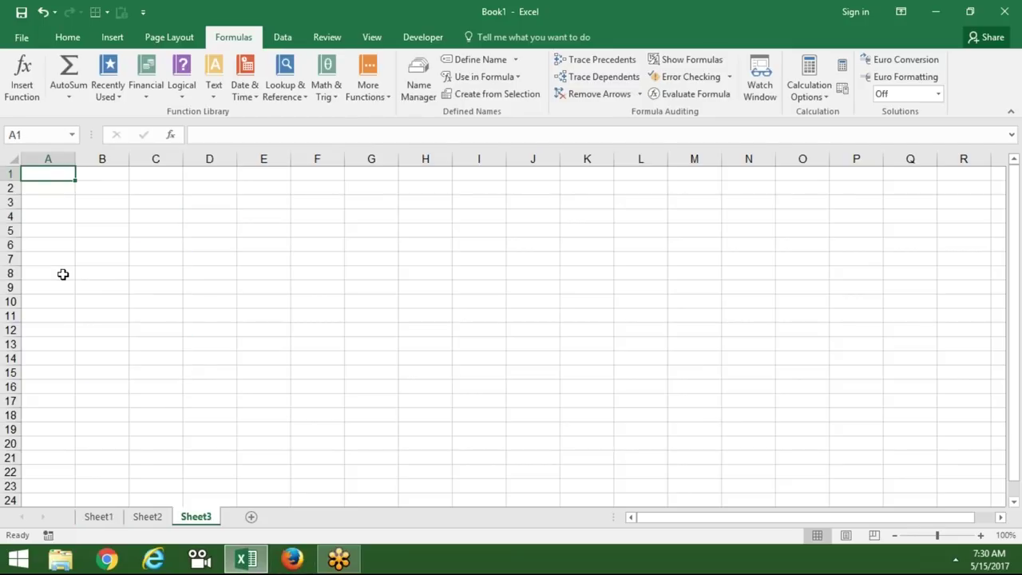
Enter the headings Roll in A1 and Photo in B1 on Sheet3.
type("Roll")
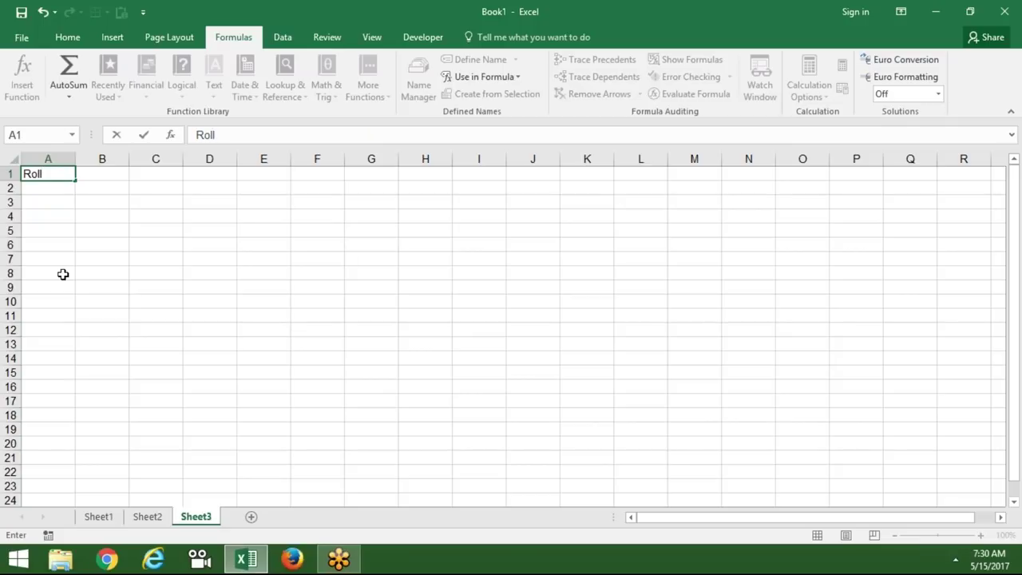
key("Tab")
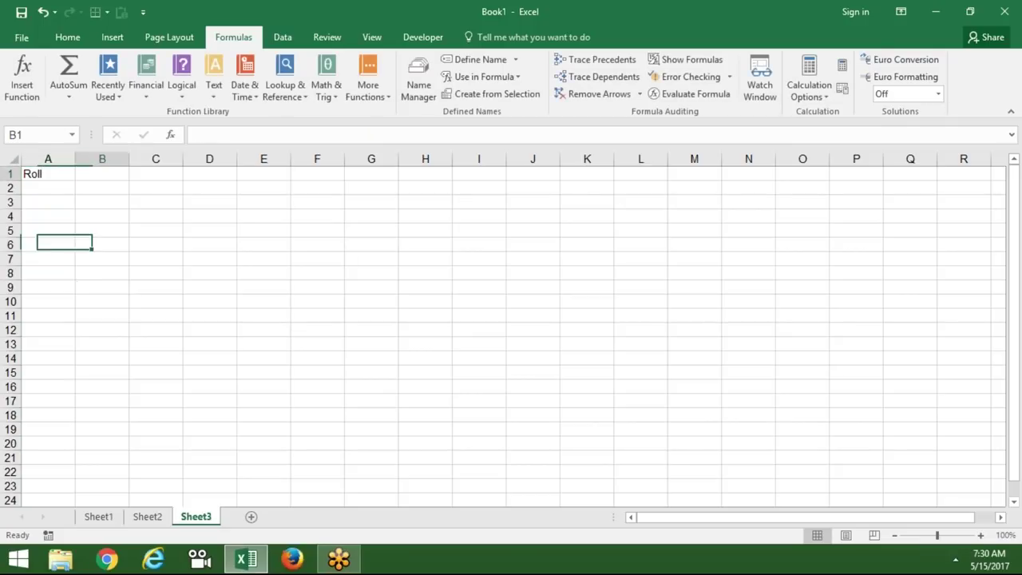
type("Pho")
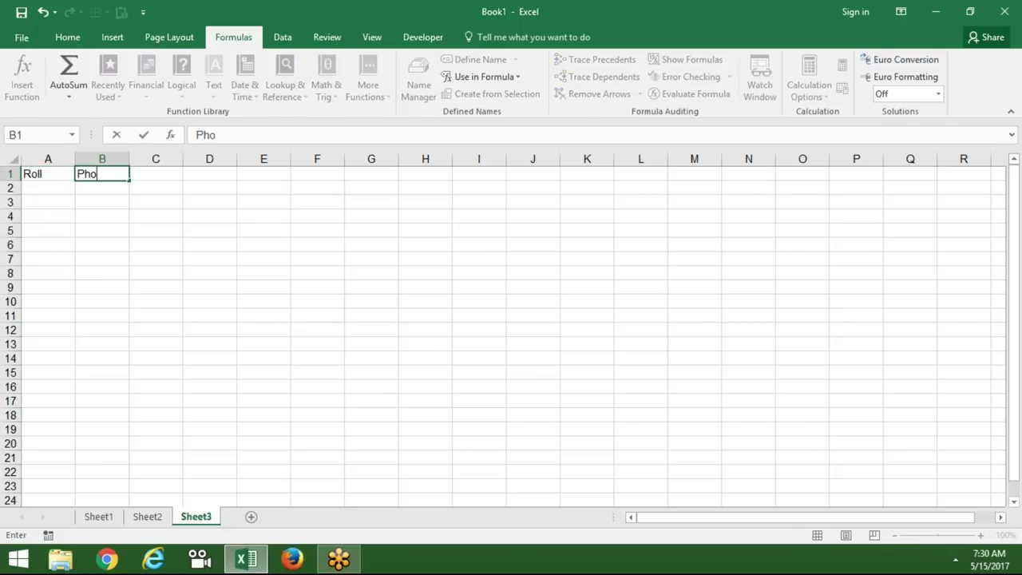
type("to")
key("Return")
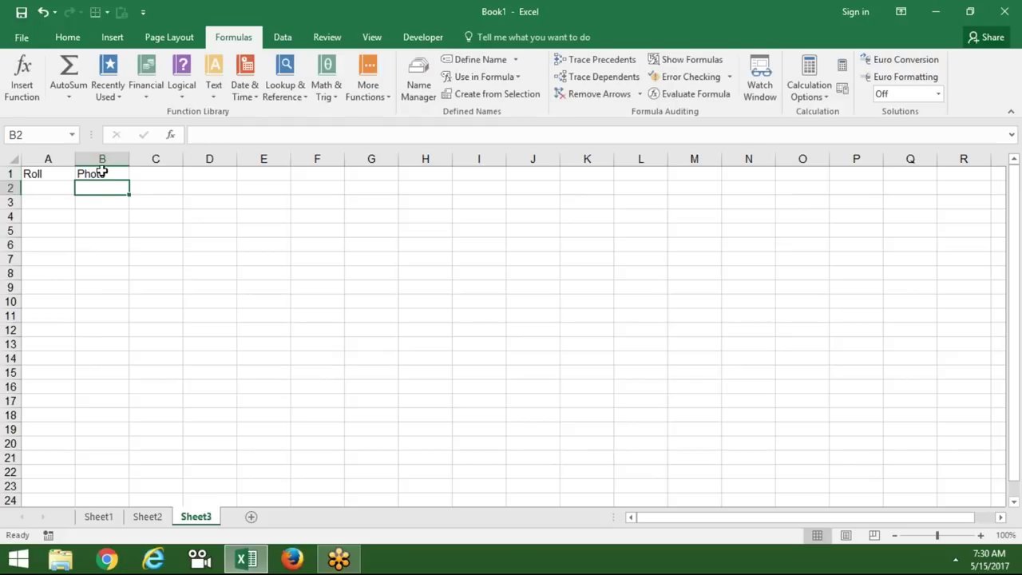
Make rows 2–4 taller and widen column B to hold photos.
left_click_drag(11, 194, 16, 243)
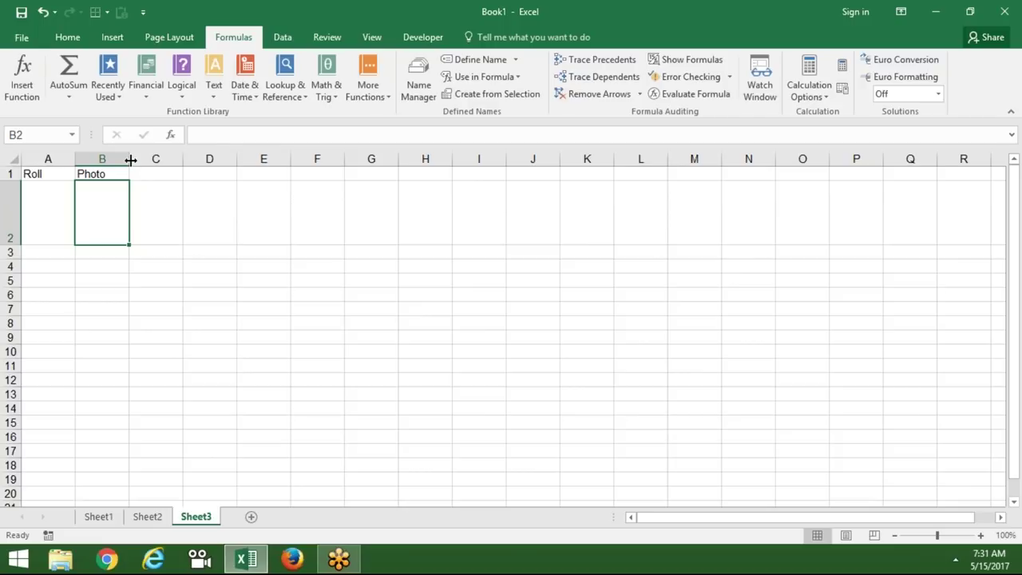
left_click_drag(129, 160, 141, 162)
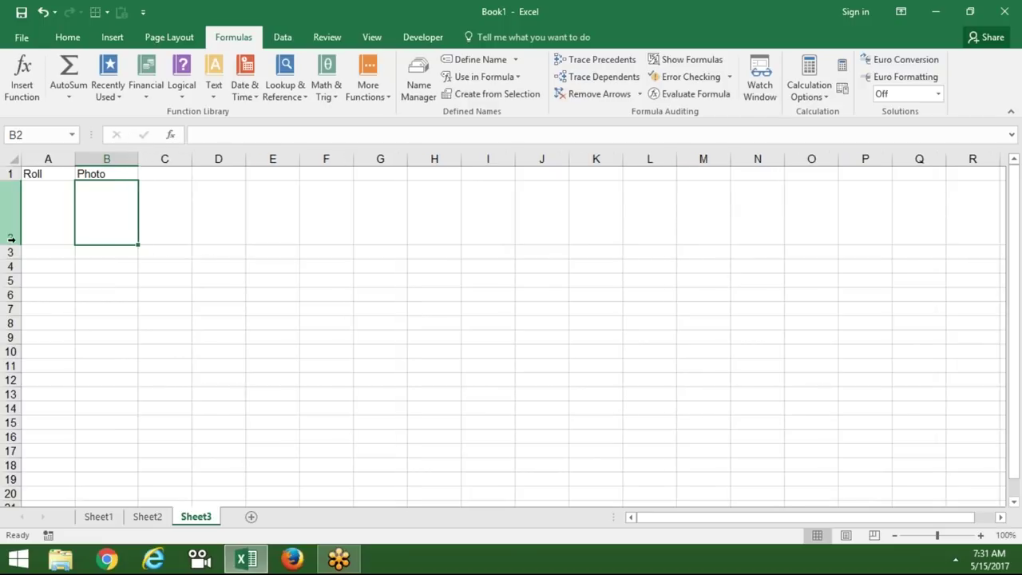
left_click_drag(12, 244, 11, 304)
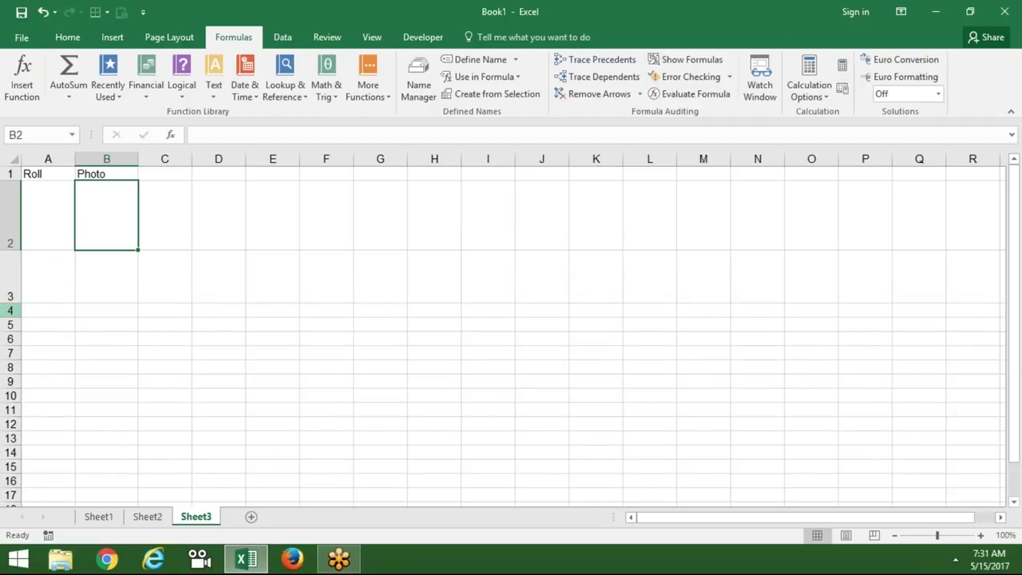
left_click_drag(12, 317, 21, 344)
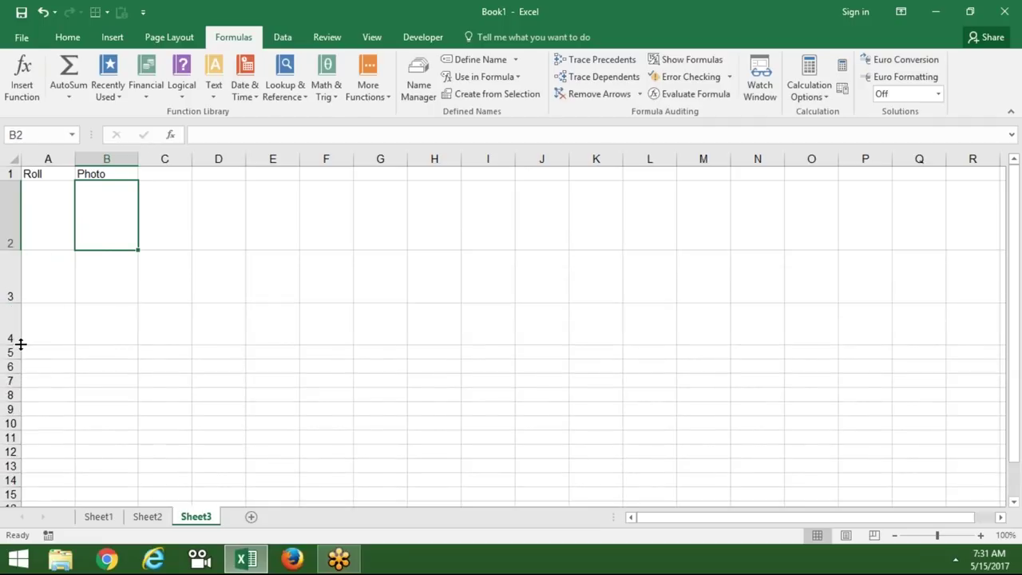
Enter roll numbers 1, 2 and 3 in A2:A4.
left_click(50, 221)
type("1")
key("Return")
type("2")
key("Return")
type("3")
key("Return")
left_click(99, 228)
key("Down")
key("Down")
left_click(99, 229)
key("Up")
left_click(99, 229)
On Sheet1, enter the label Roll in F3 and the value 1 in G3.
left_click(117, 520)
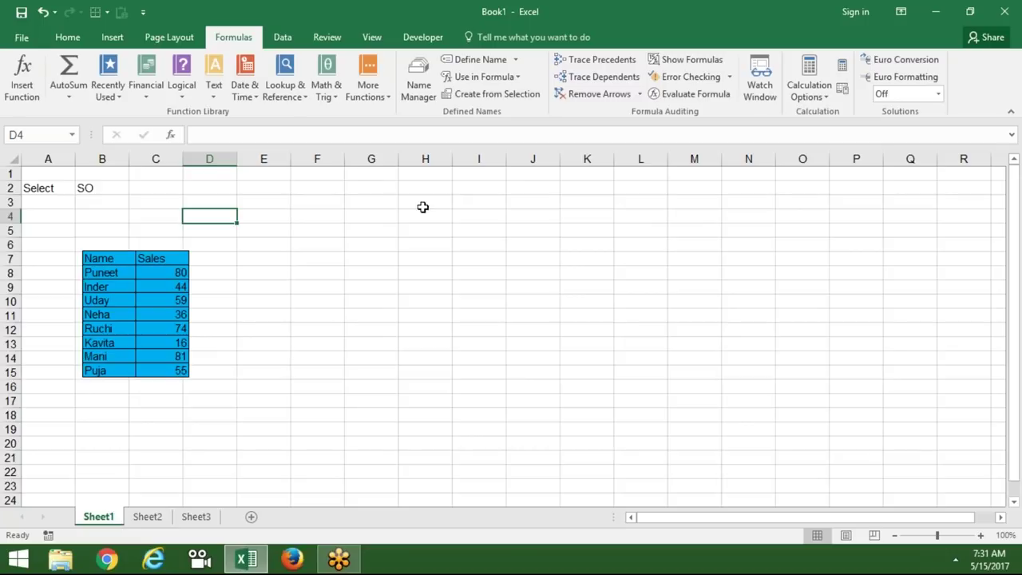
left_click(320, 204)
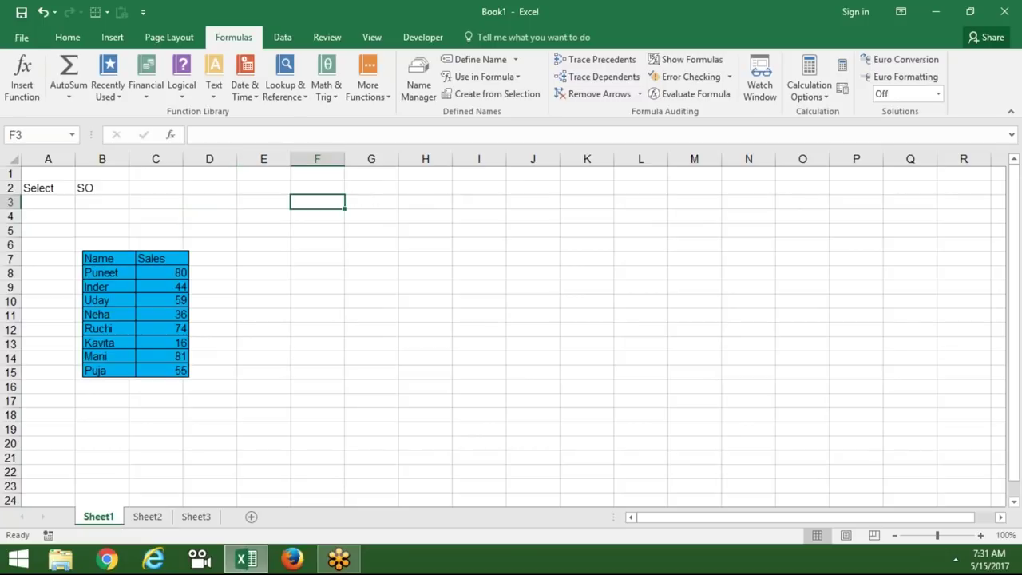
type("Roo")
key("BackSpace")
type("ll")
key("Tab")
type("1")
key("Return")
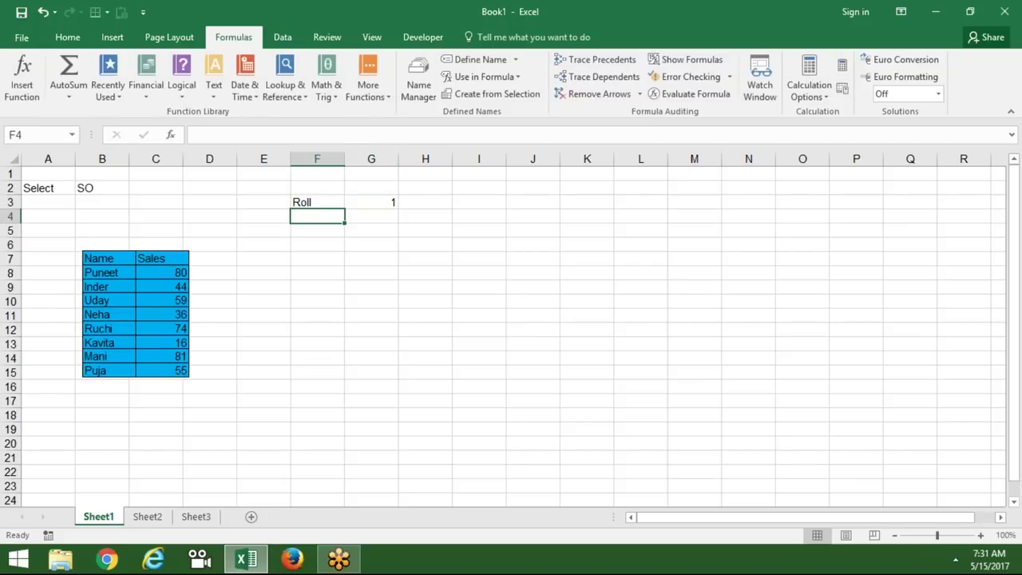
left_click_drag(370, 230, 427, 301)
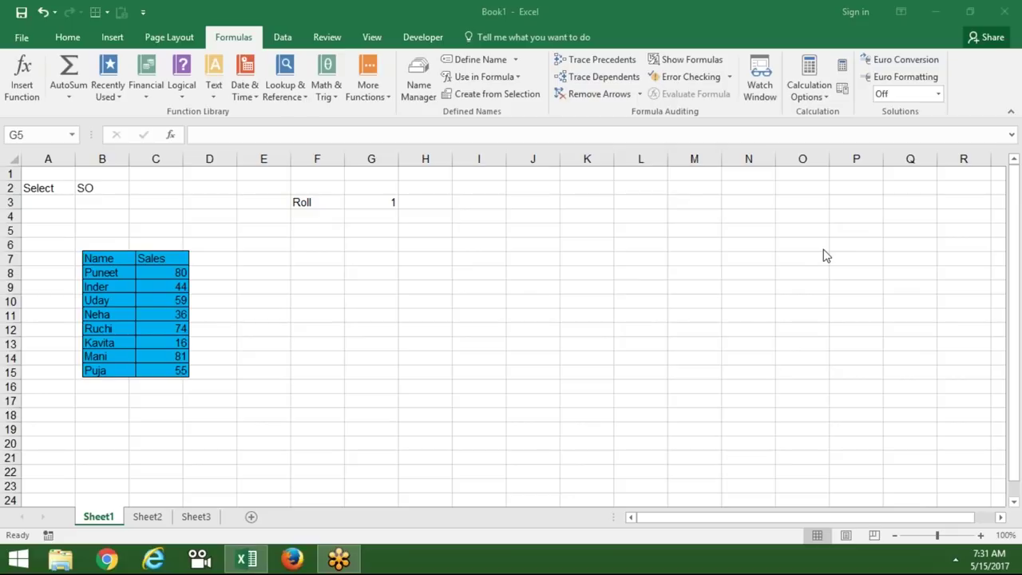
Save the workbook to the Desktop as macro-enabled 7am, then close Excel keeping changes.
left_click(24, 16)
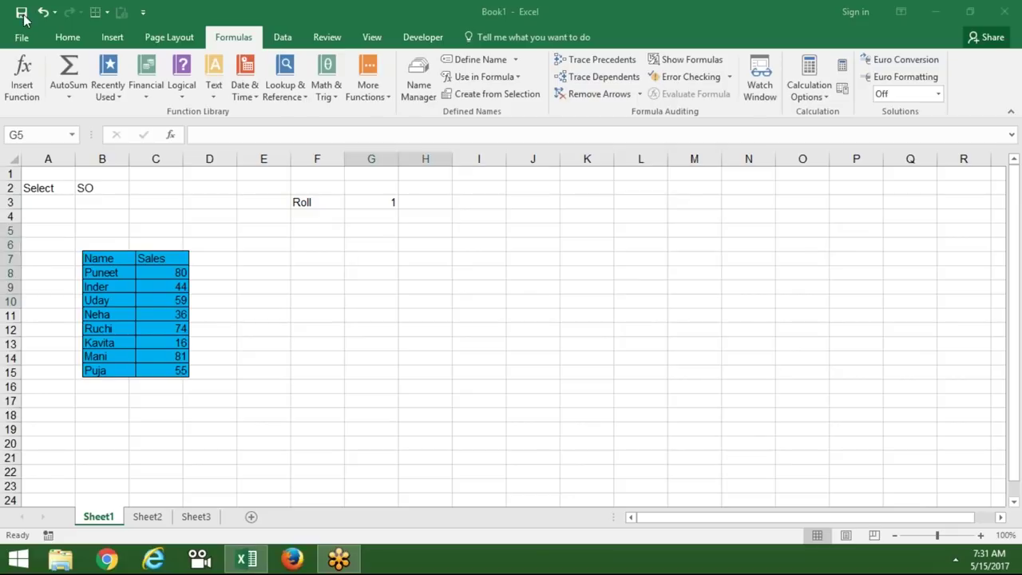
left_click(22, 13)
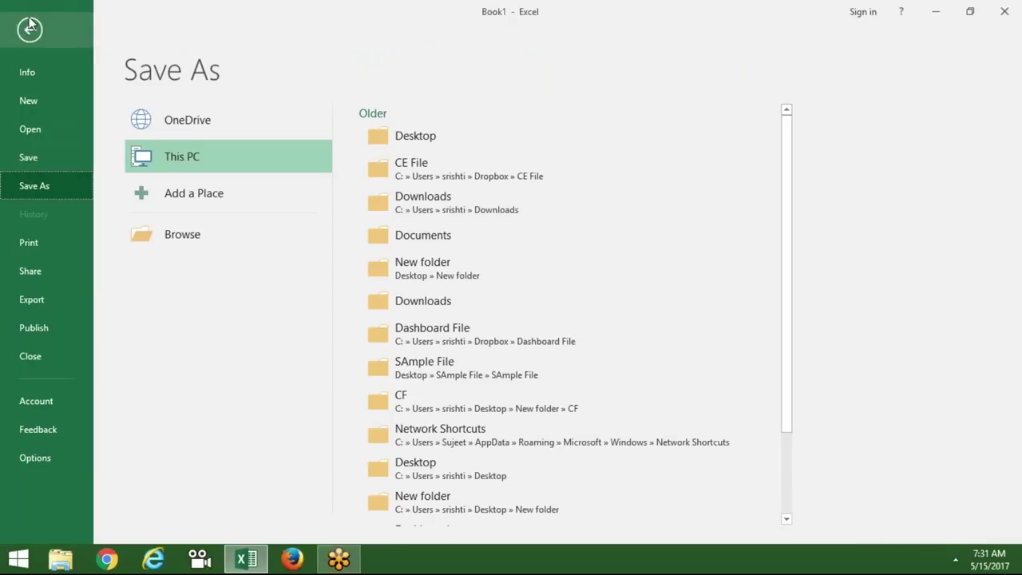
left_click(184, 245)
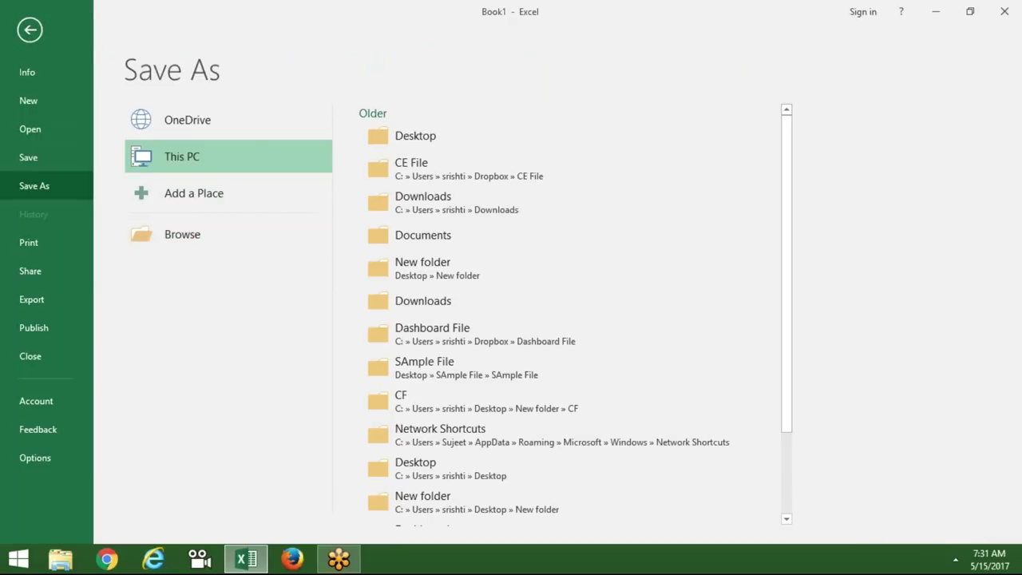
left_click(201, 243)
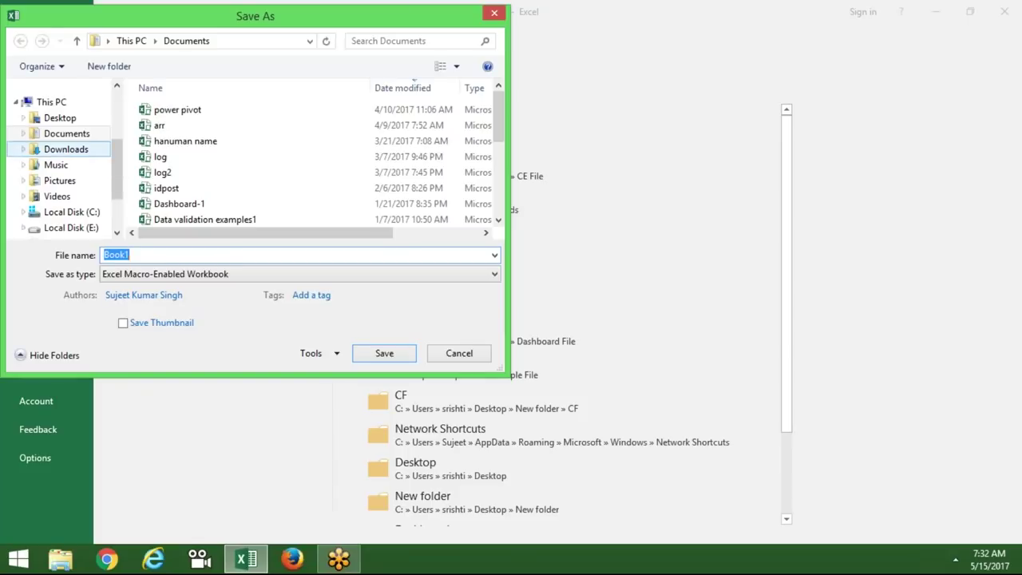
left_click(64, 118)
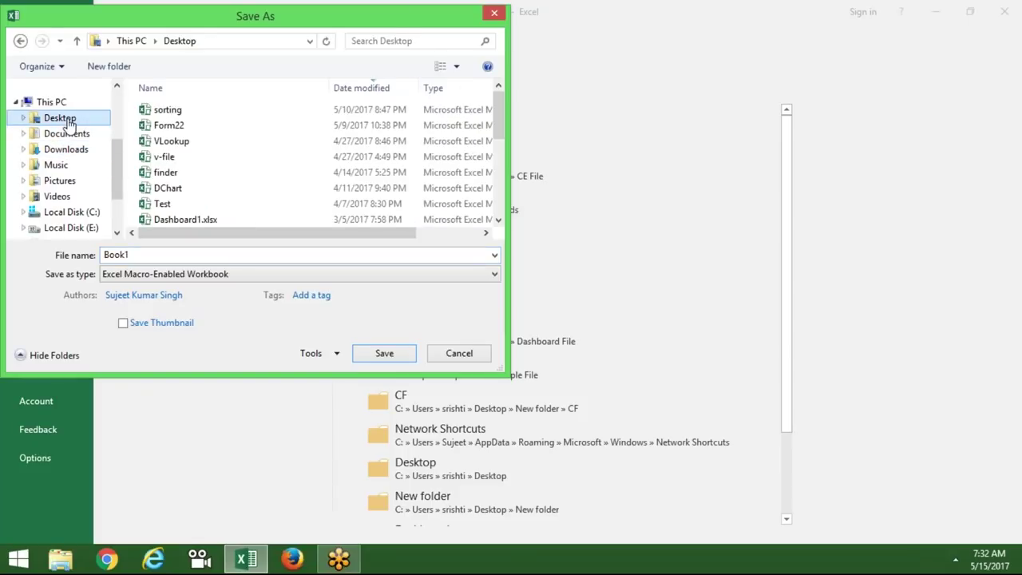
left_click(205, 256)
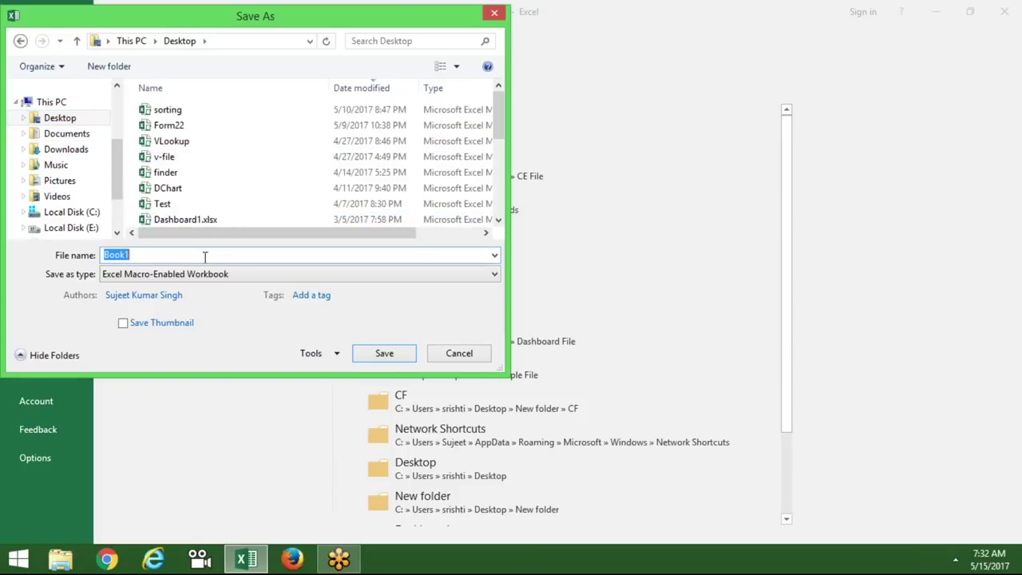
type("7")
type("am")
left_click(396, 356)
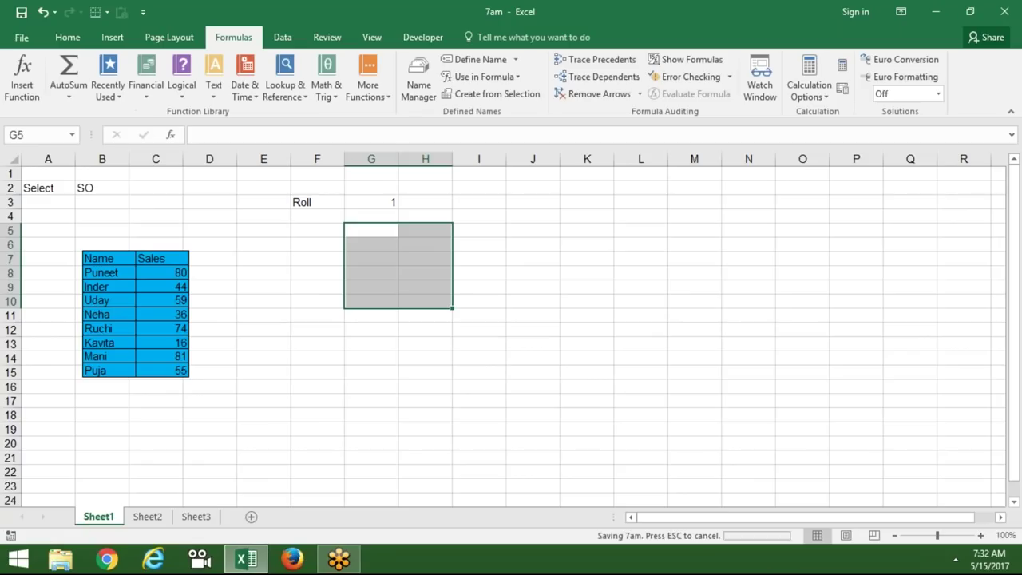
left_click(1004, 12)
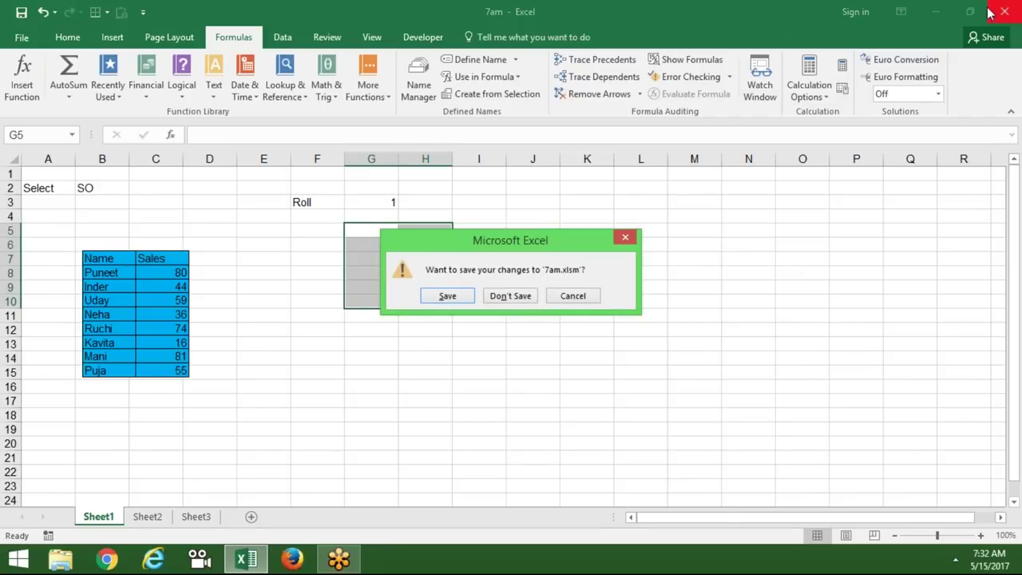
left_click(448, 296)
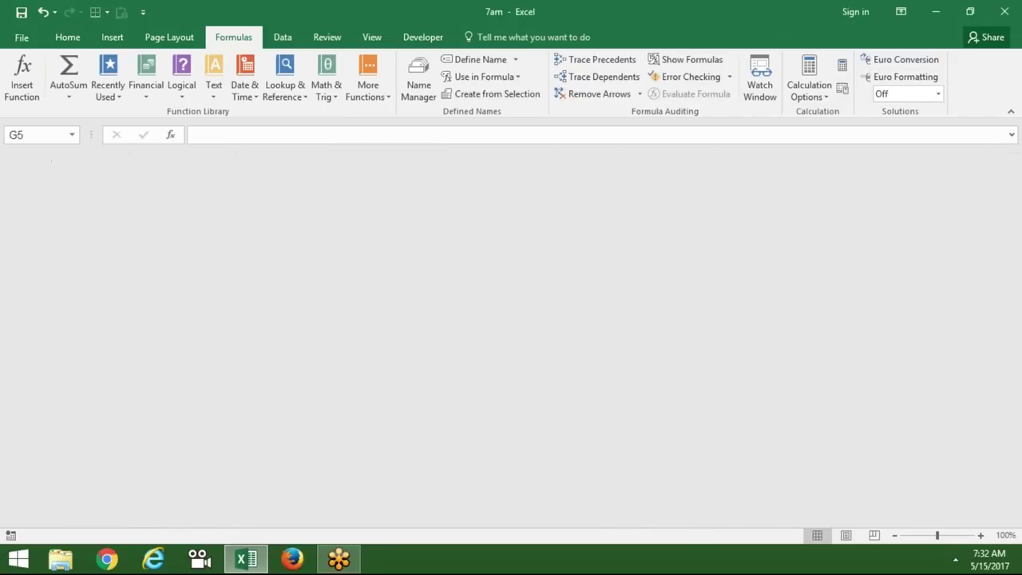
Open Firefox briefly, close it again, and launch Chrome.
left_click(302, 564)
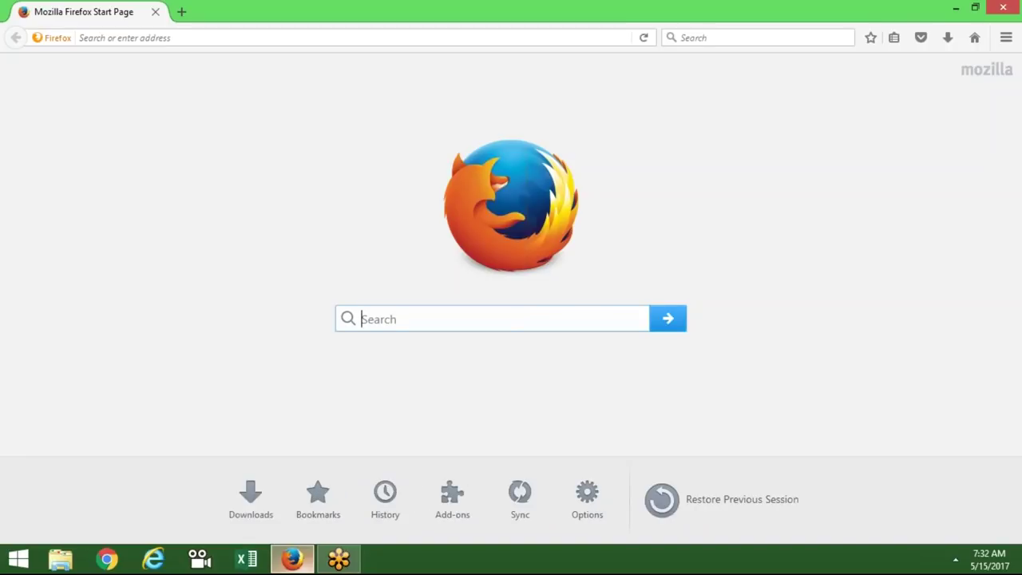
left_click(202, 37)
type("youtube.com/")
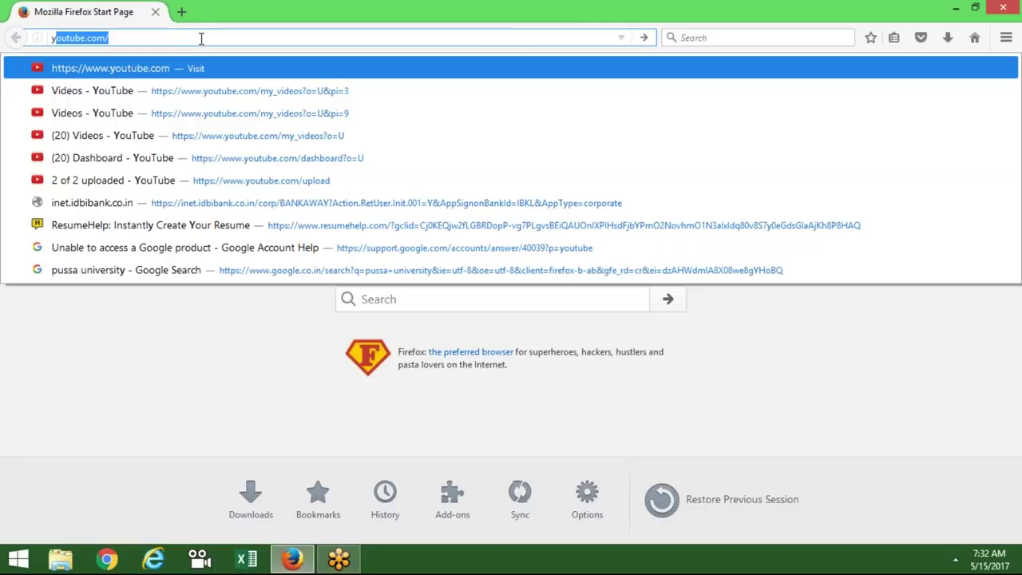
left_click(155, 11)
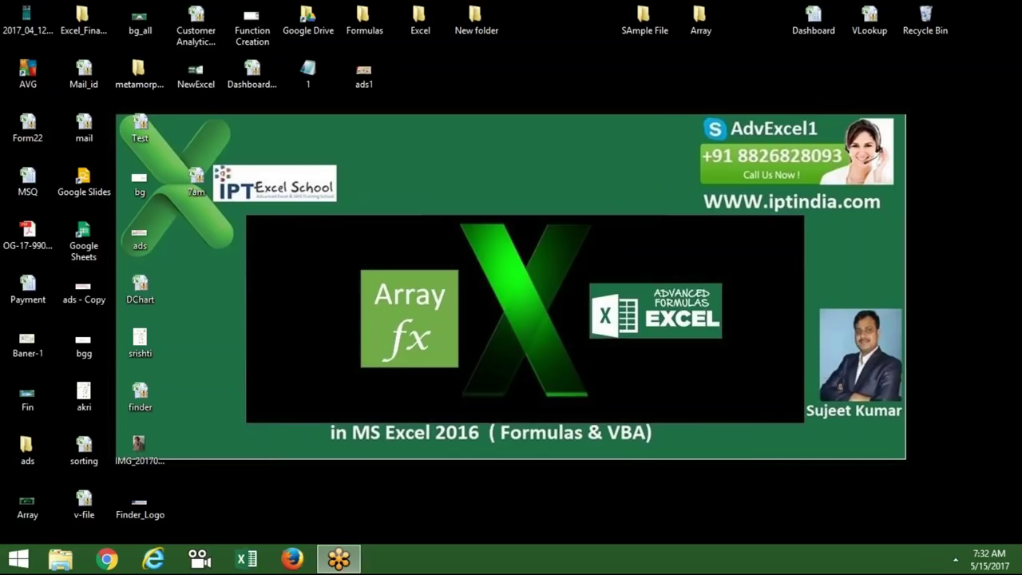
left_click(107, 559)
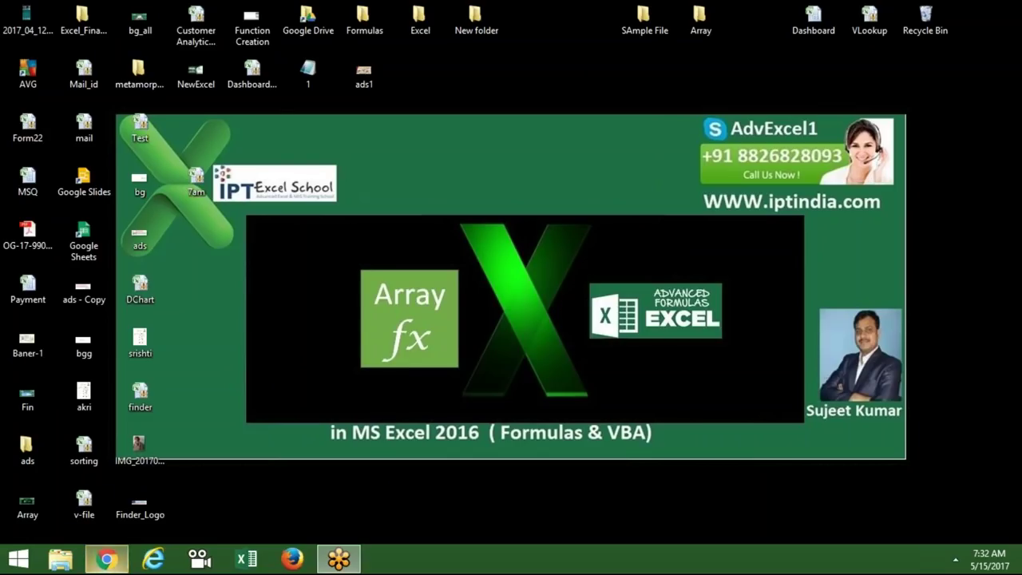